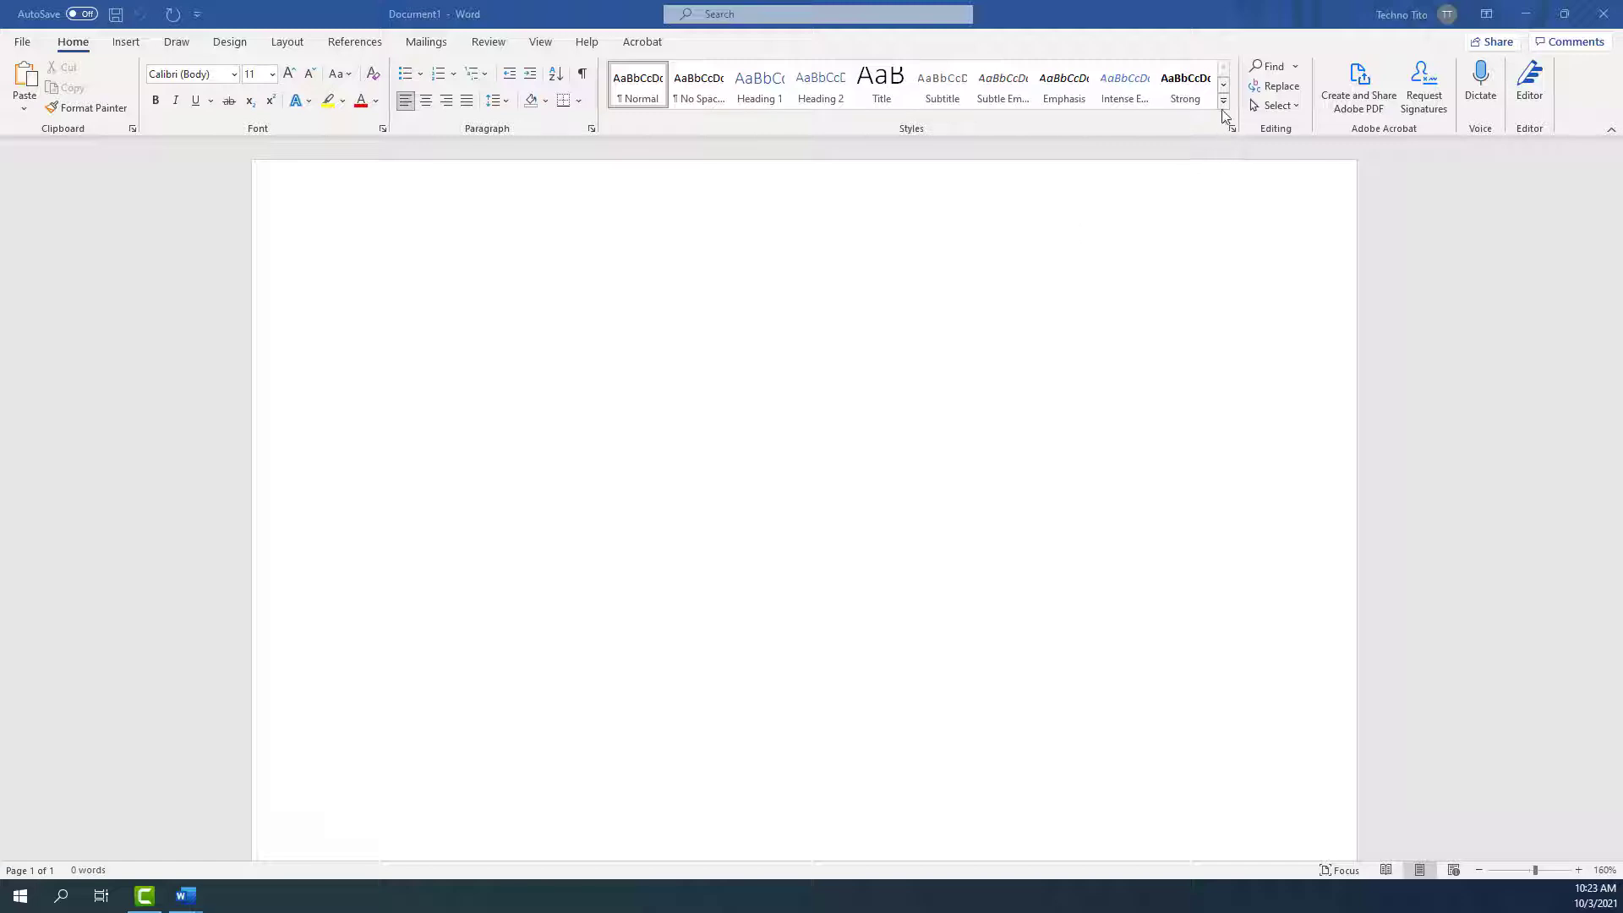
Step: Open the full Styles list beside the blank document and turn on the preview of each style's formatting
left_click(1223, 103)
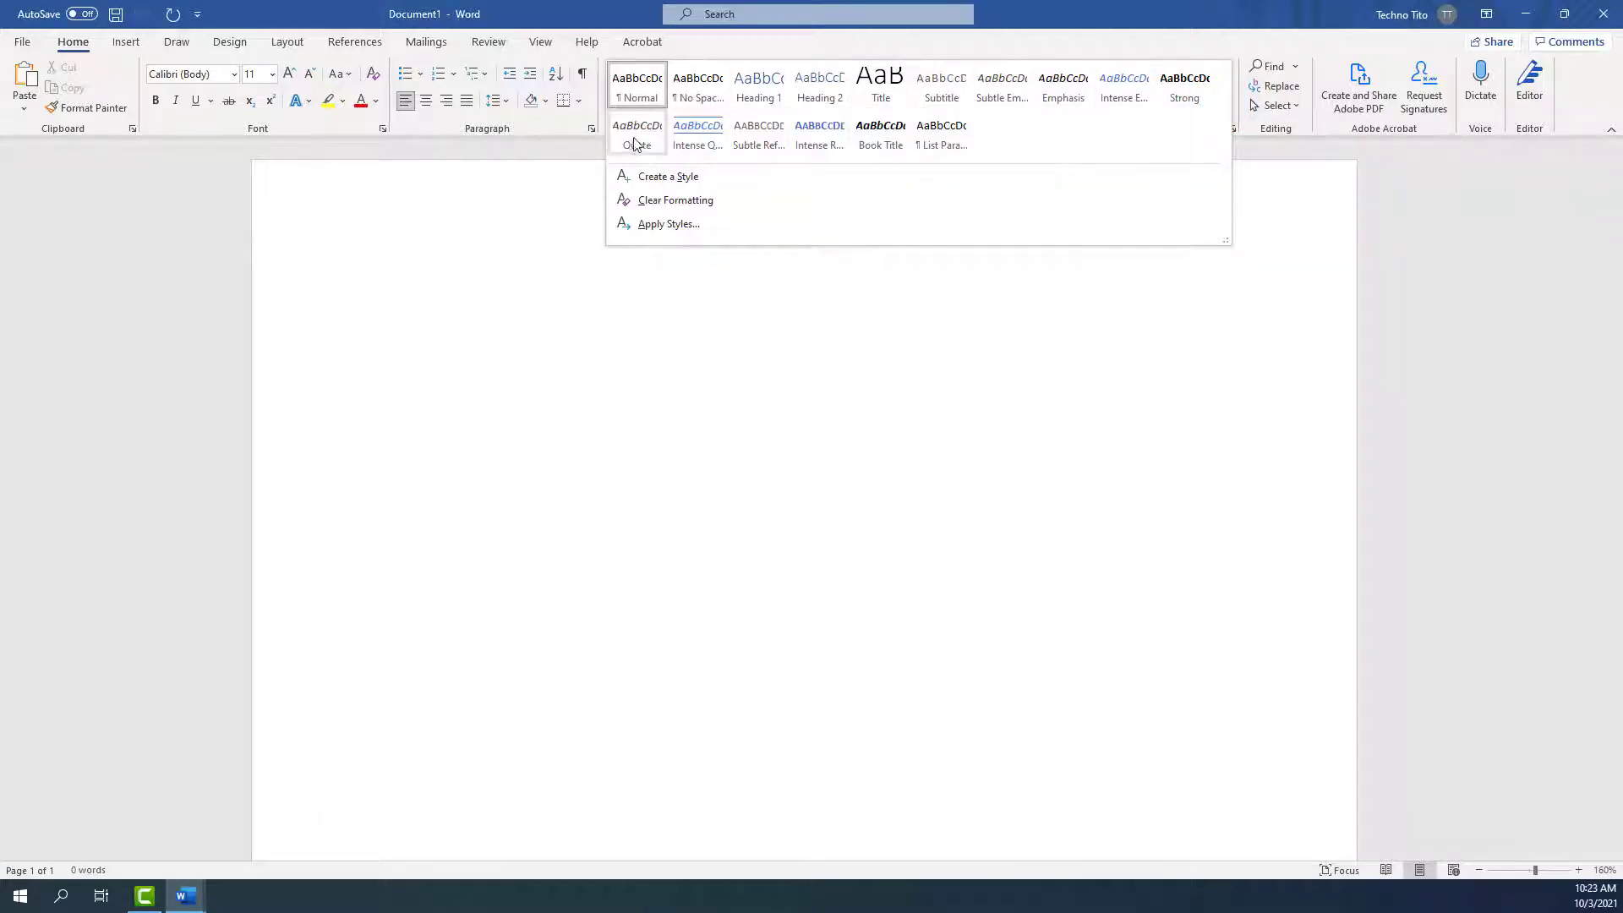
left_click(1199, 42)
left_click(1233, 127)
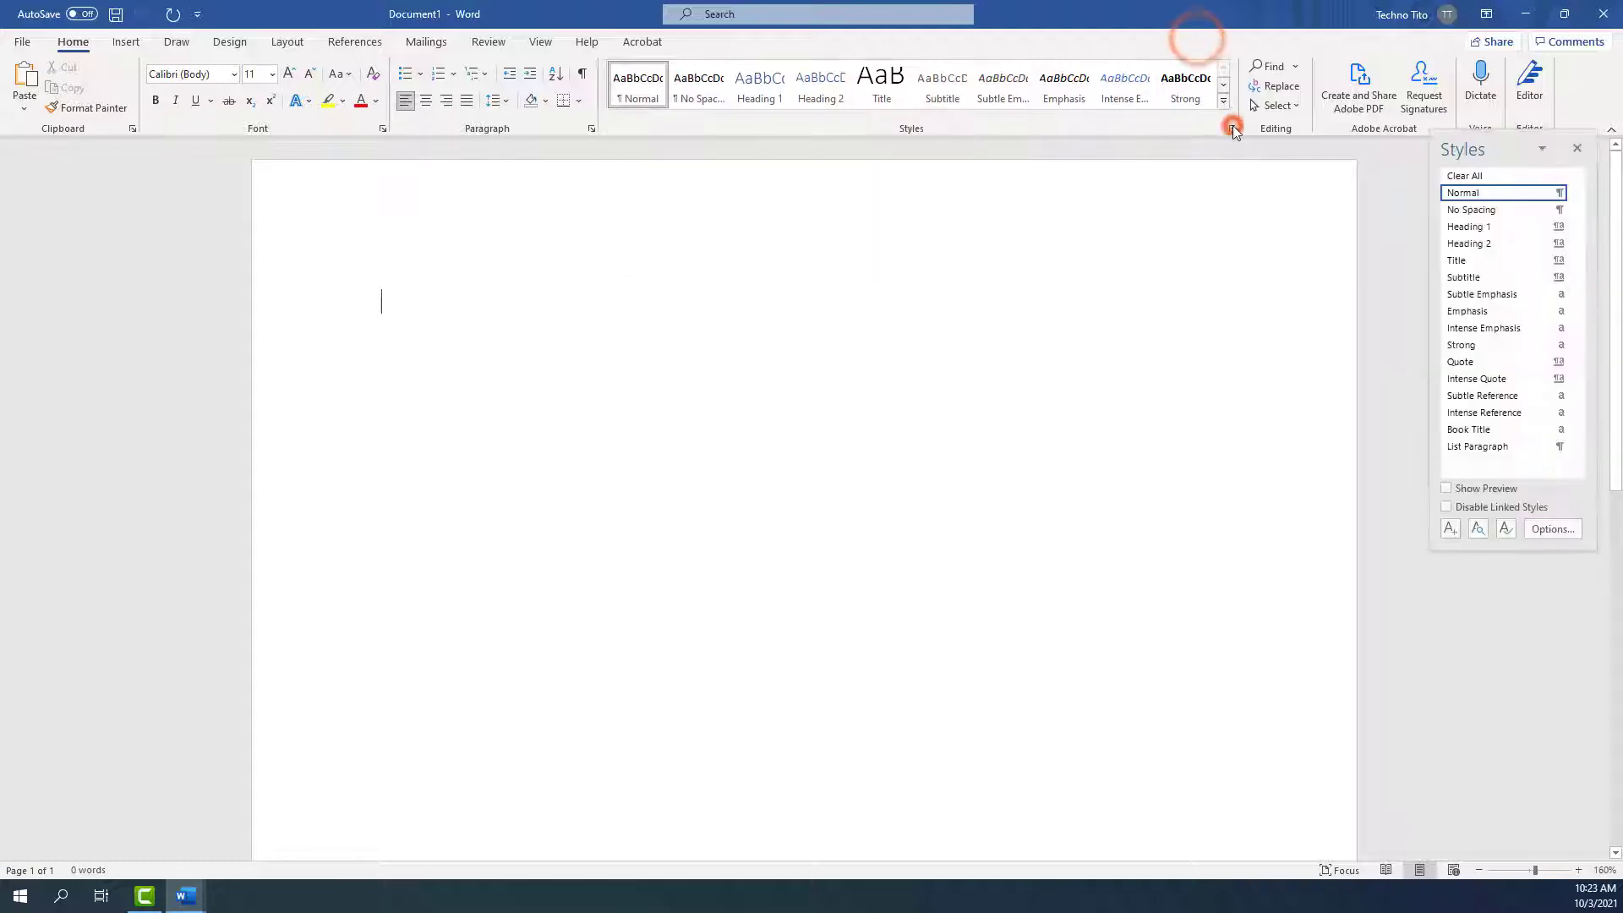
left_click_drag(1479, 150, 921, 180)
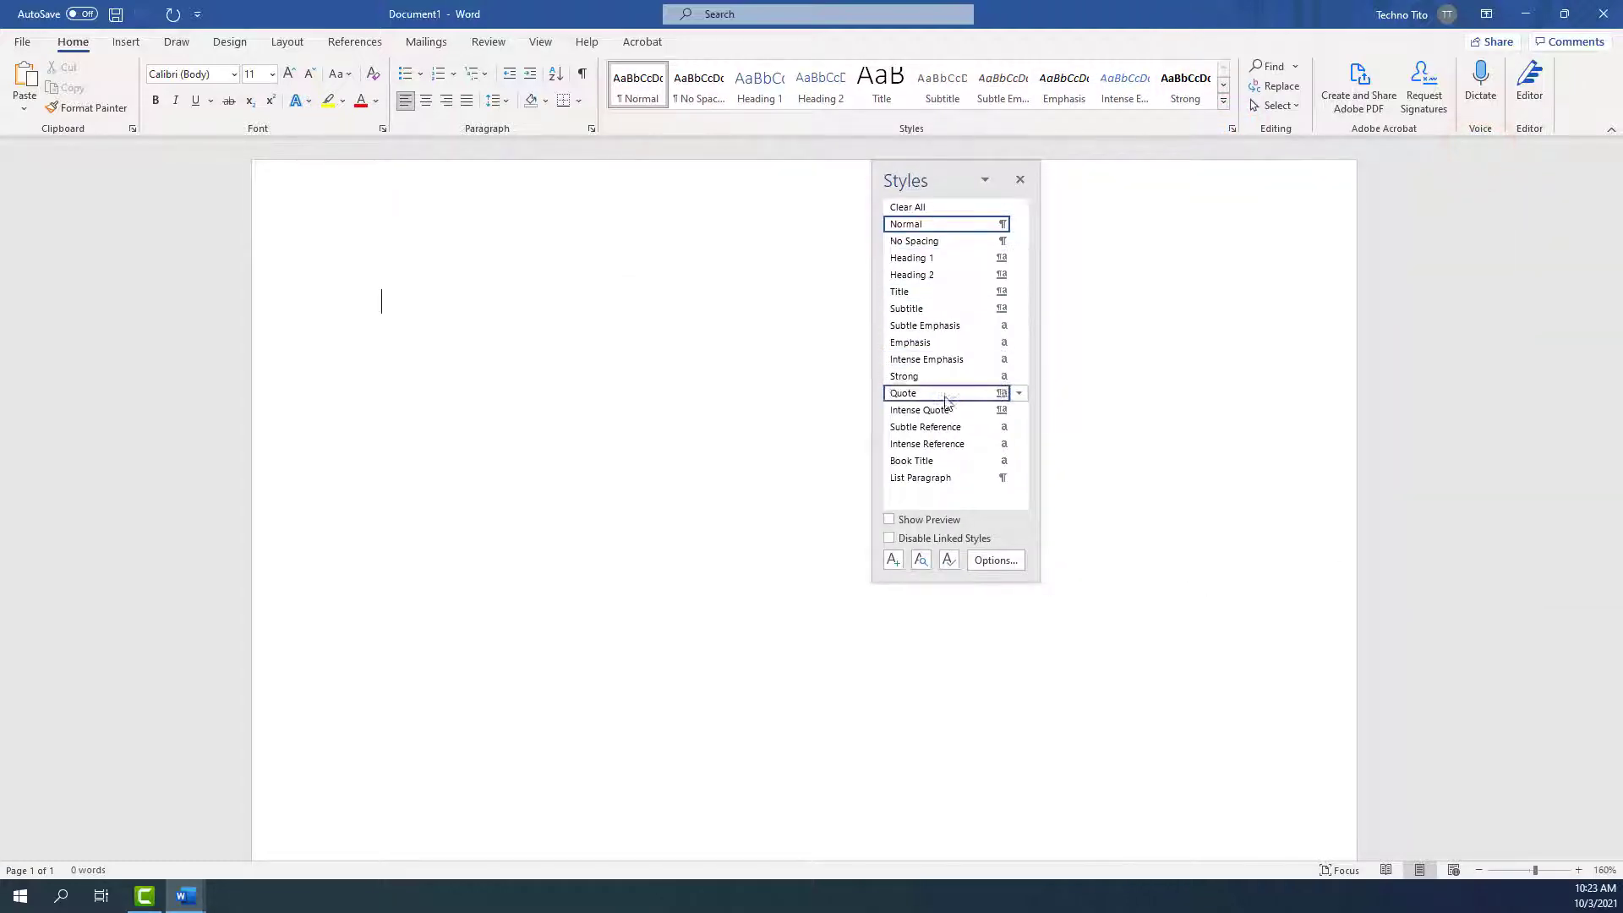
left_click(889, 519)
Step: Look through the previewed styles from beginning to end and close the Styles list
scroll(944, 457, "down", 3)
scroll(944, 457, "down", 1)
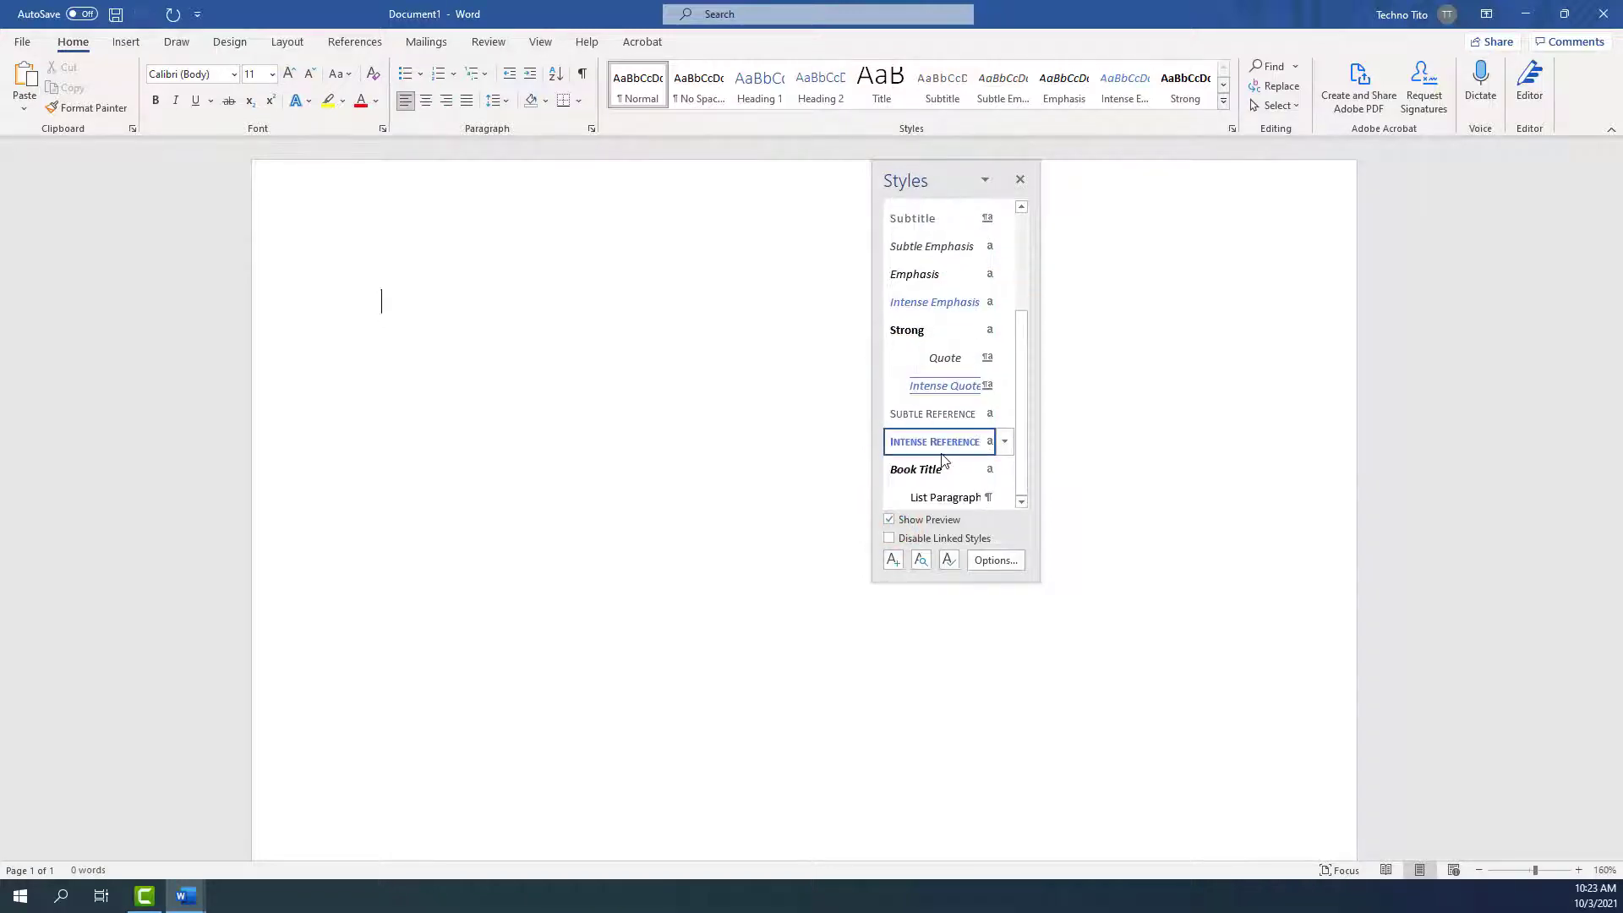
scroll(944, 456, "up", 4)
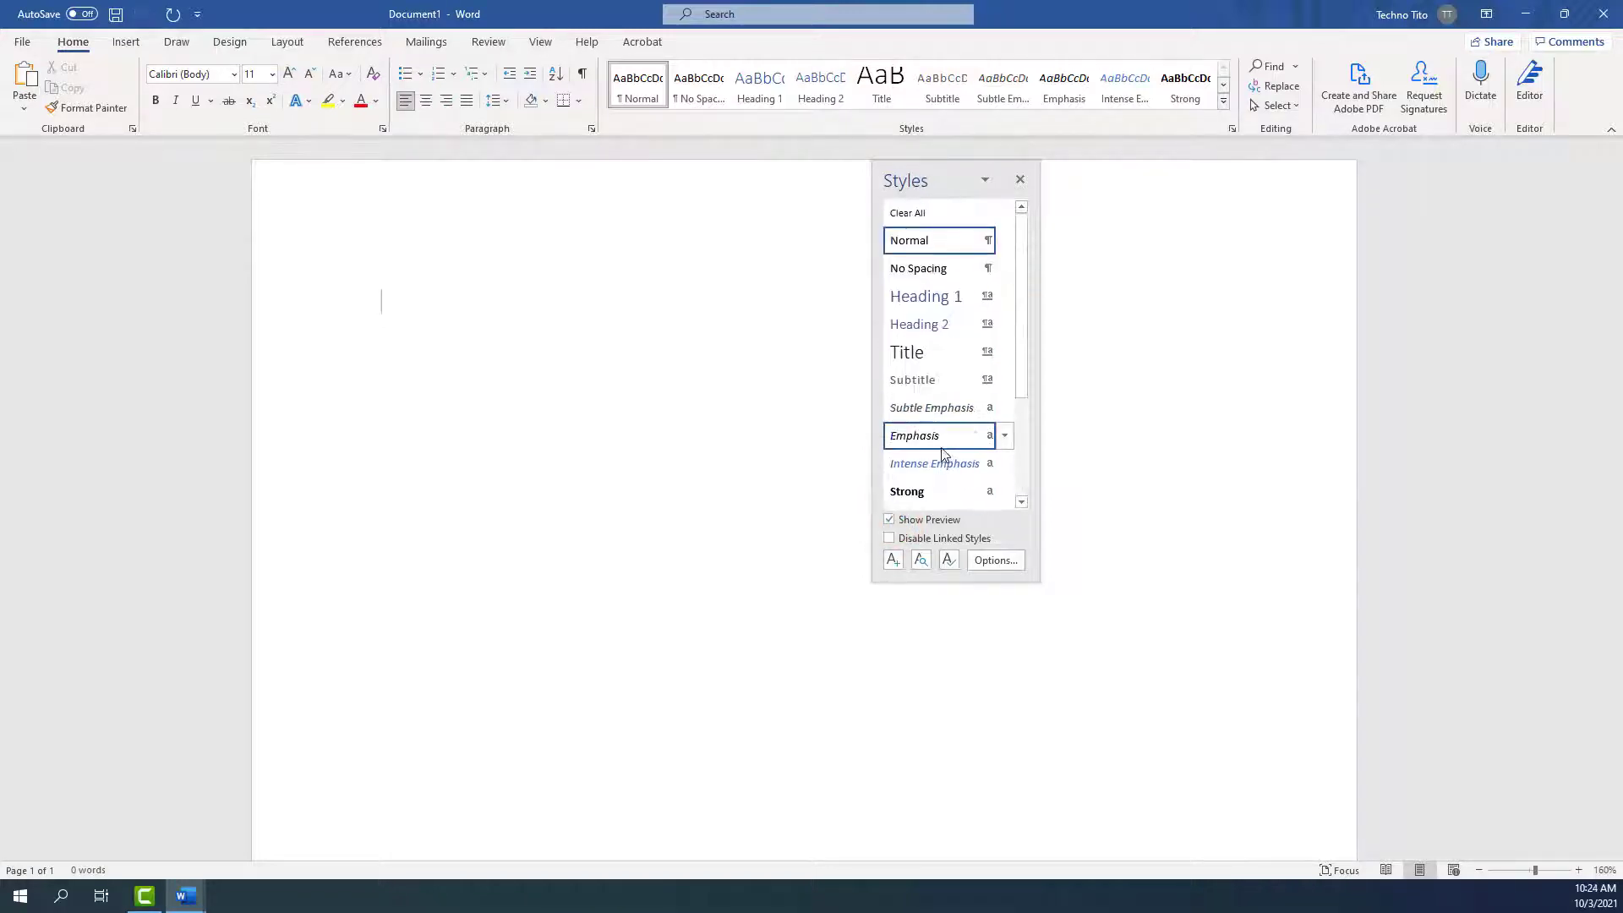
left_click(1021, 179)
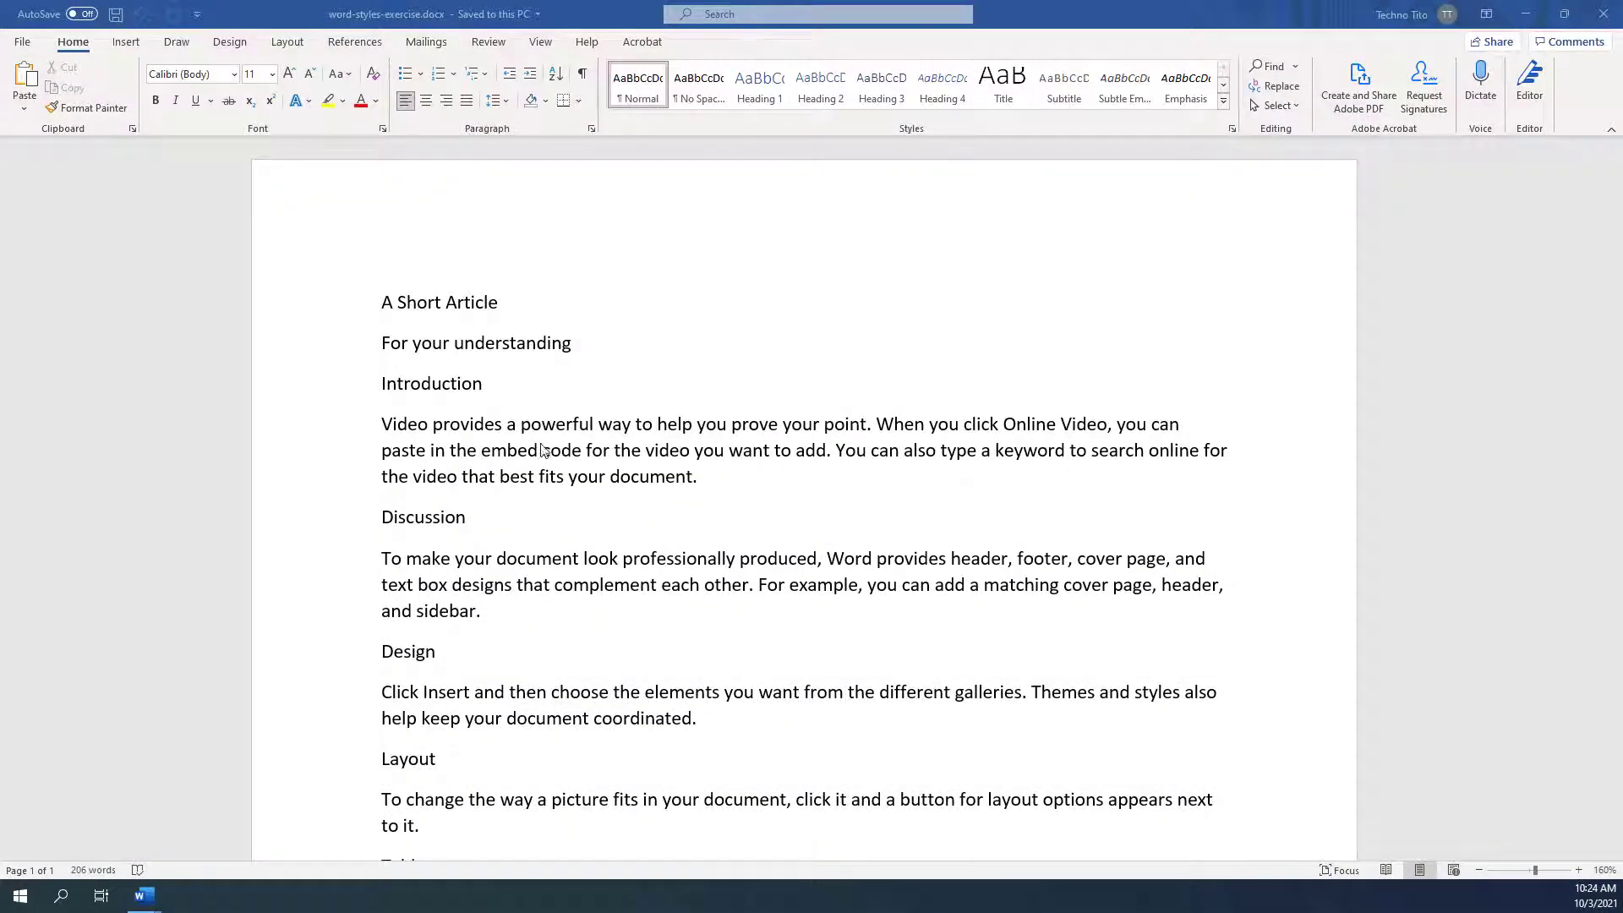
Step: Make the title line "A Short Article" bold and enlarge it to 20 pt with direct formatting
scroll(543, 449, "down", 5)
scroll(565, 463, "up", 5)
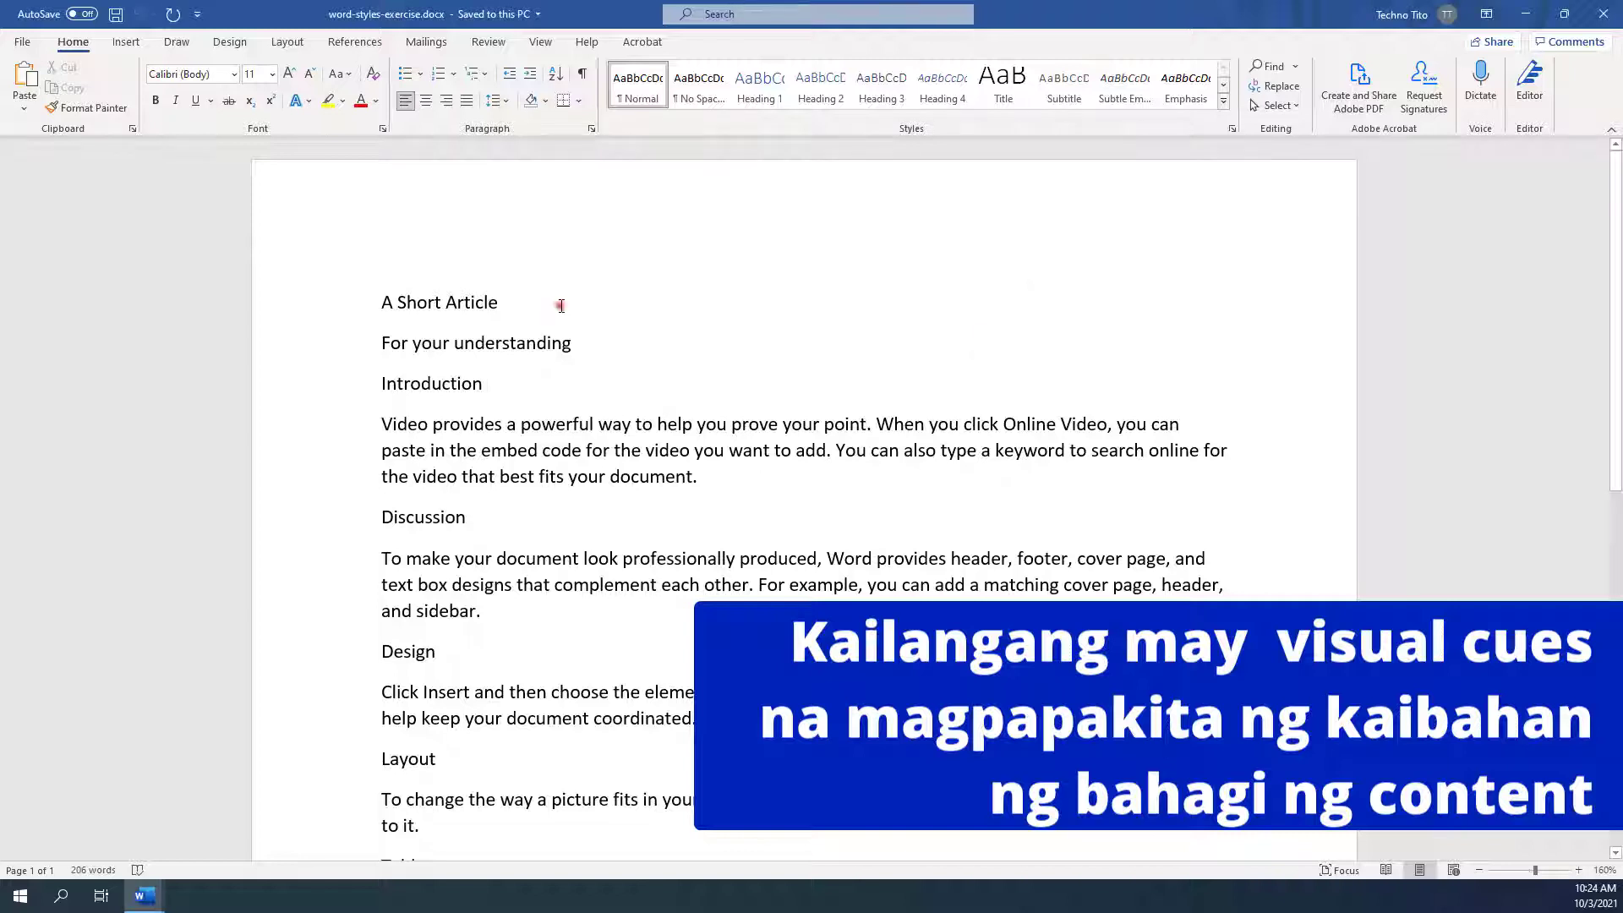
left_click_drag(561, 303, 284, 304)
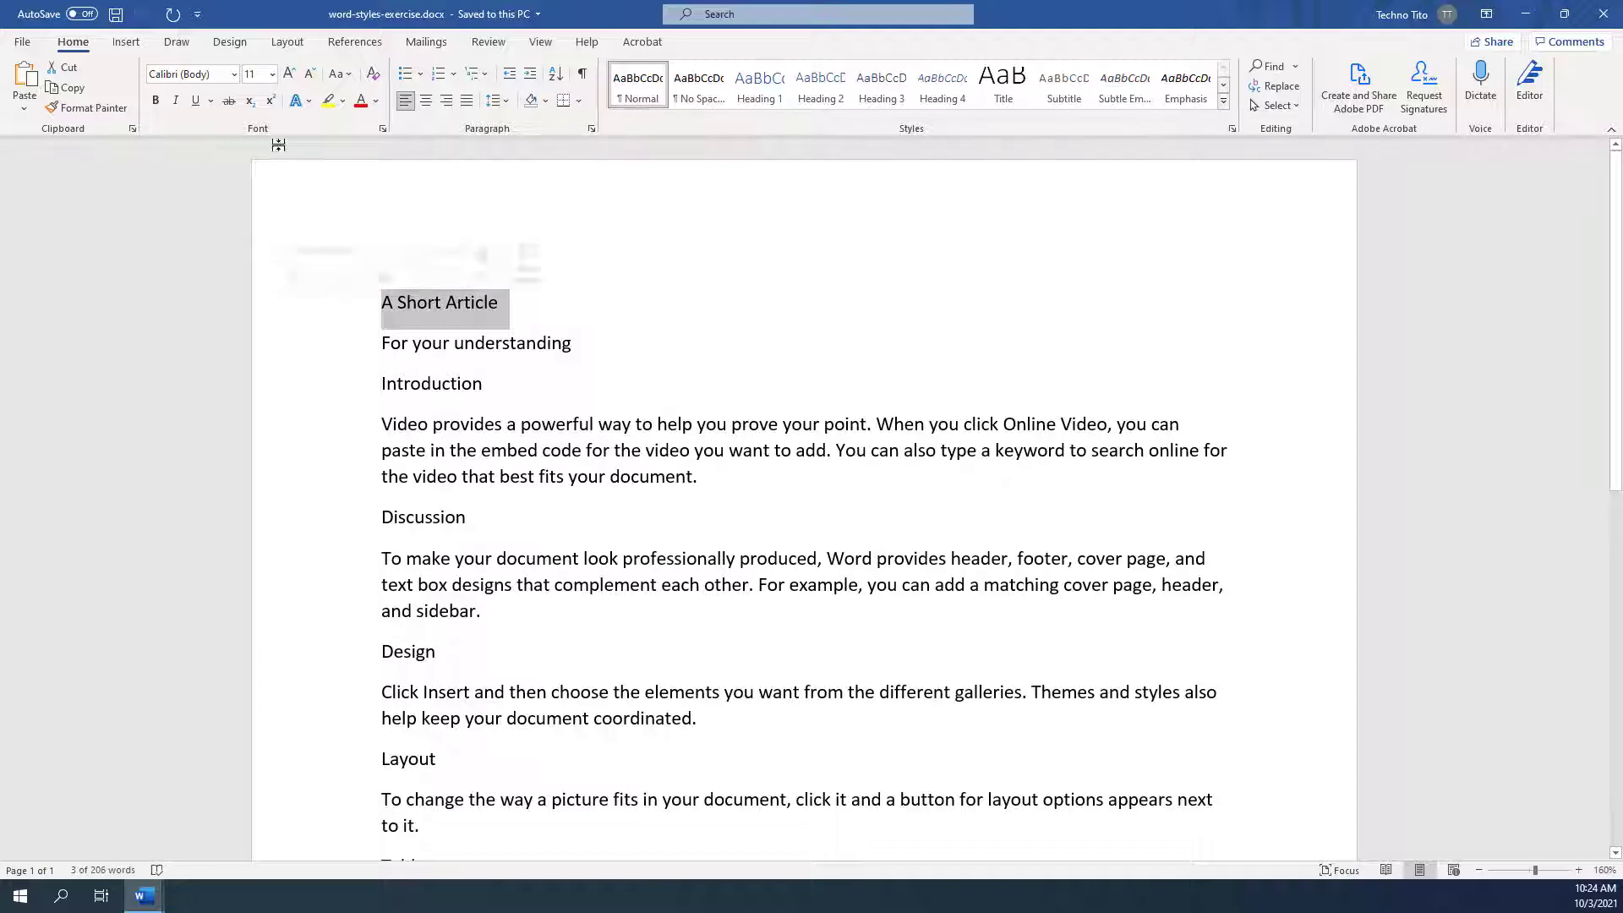
left_click(161, 102)
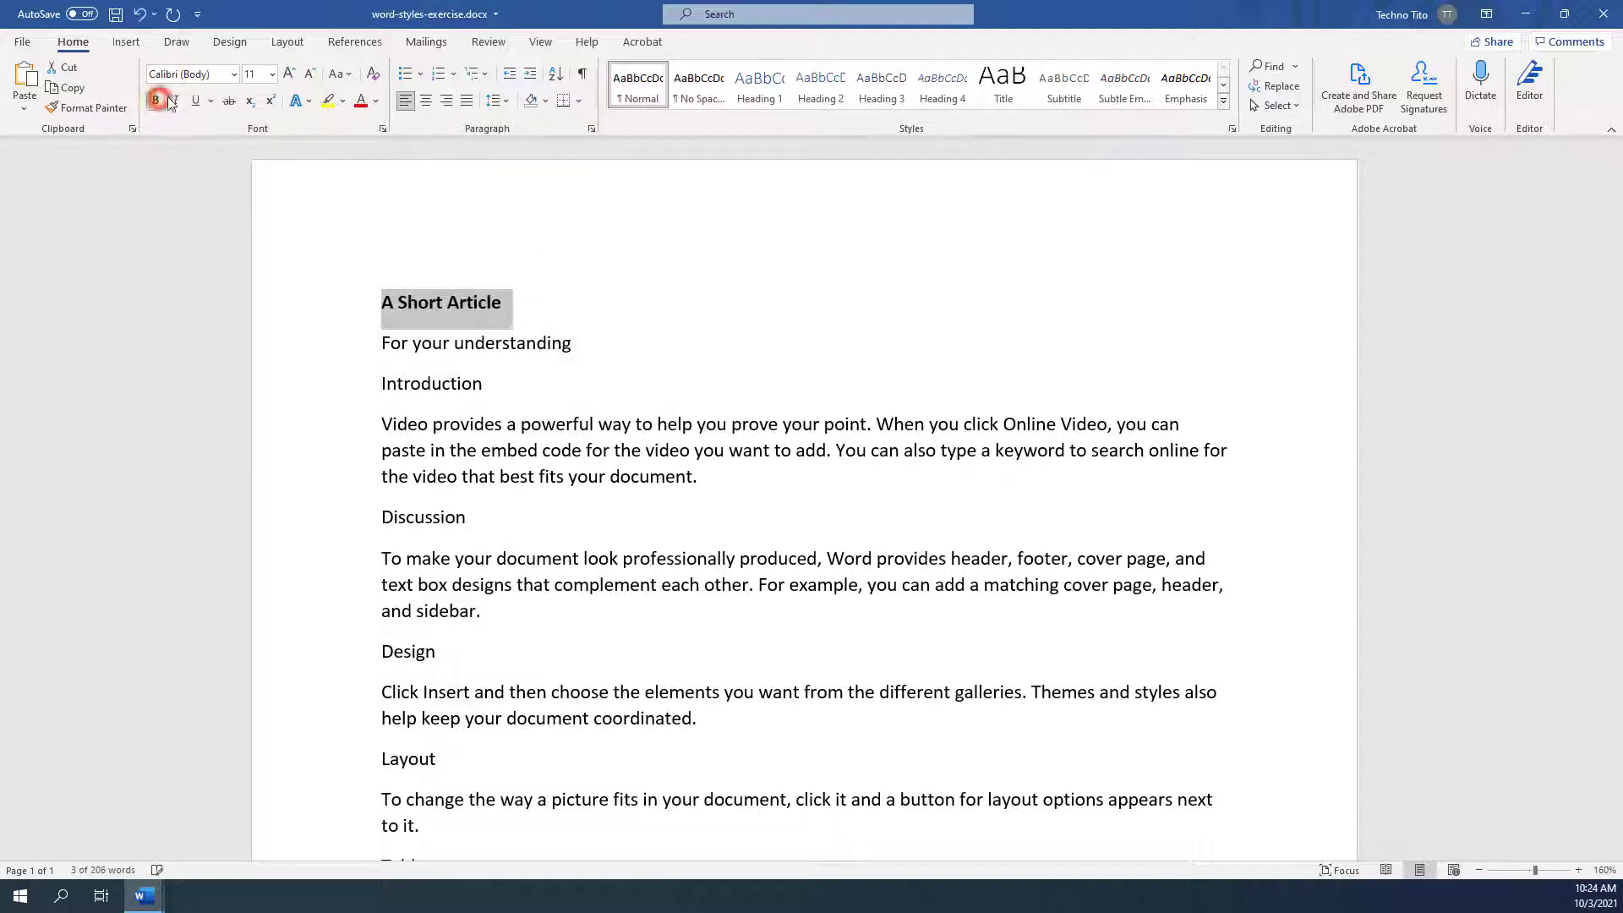
left_click(287, 74)
left_click(287, 74)
left_click(287, 75)
left_click(287, 74)
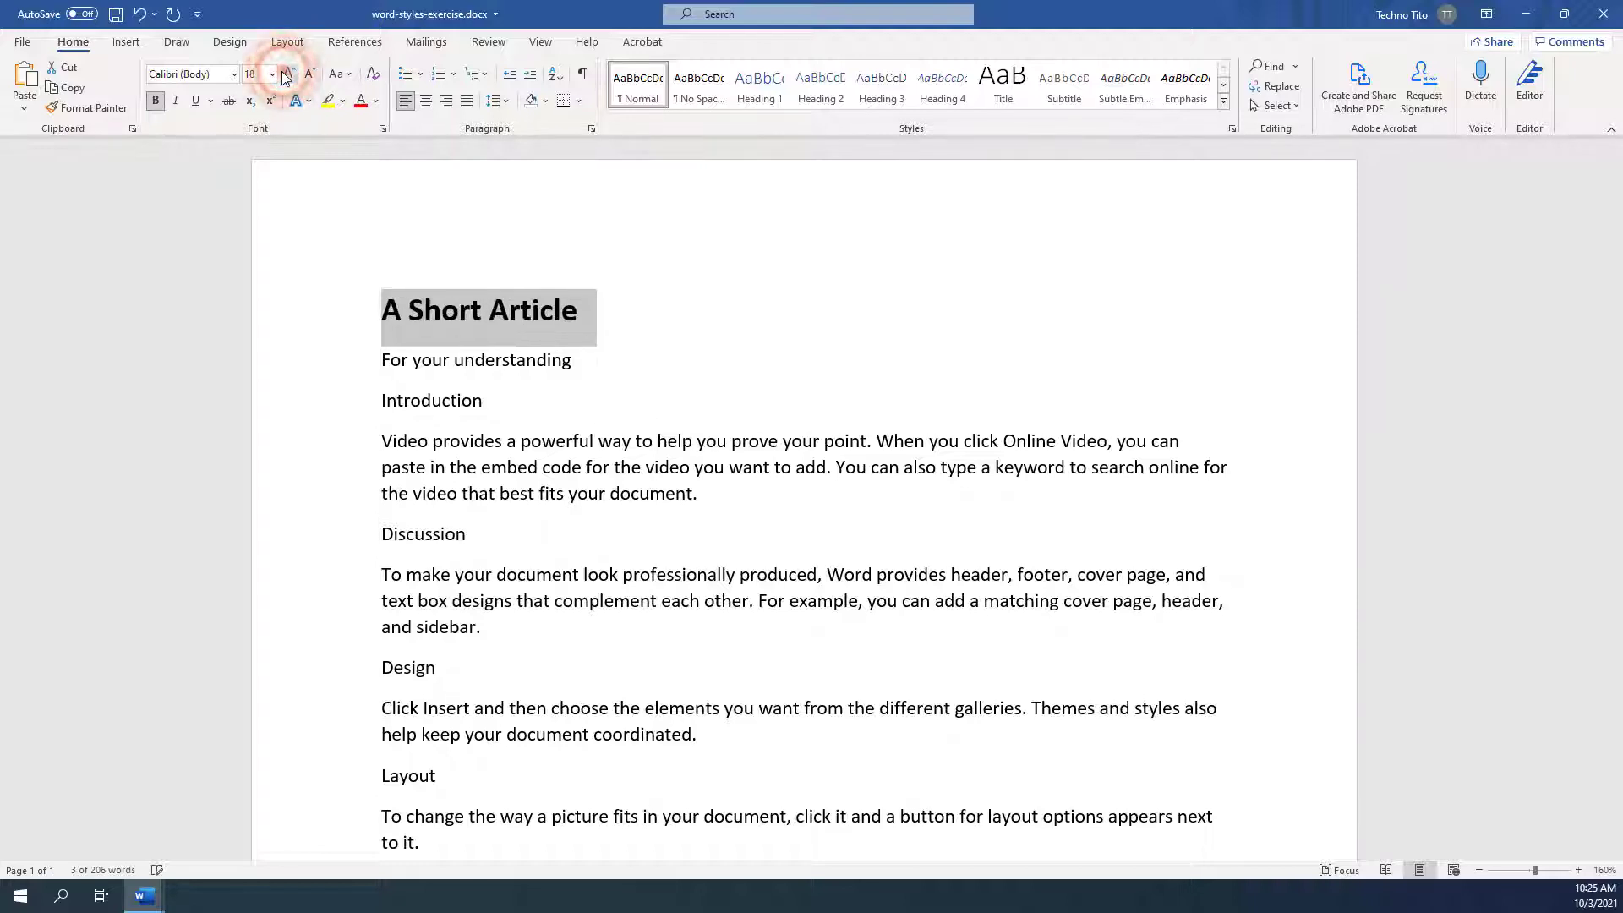
left_click(287, 75)
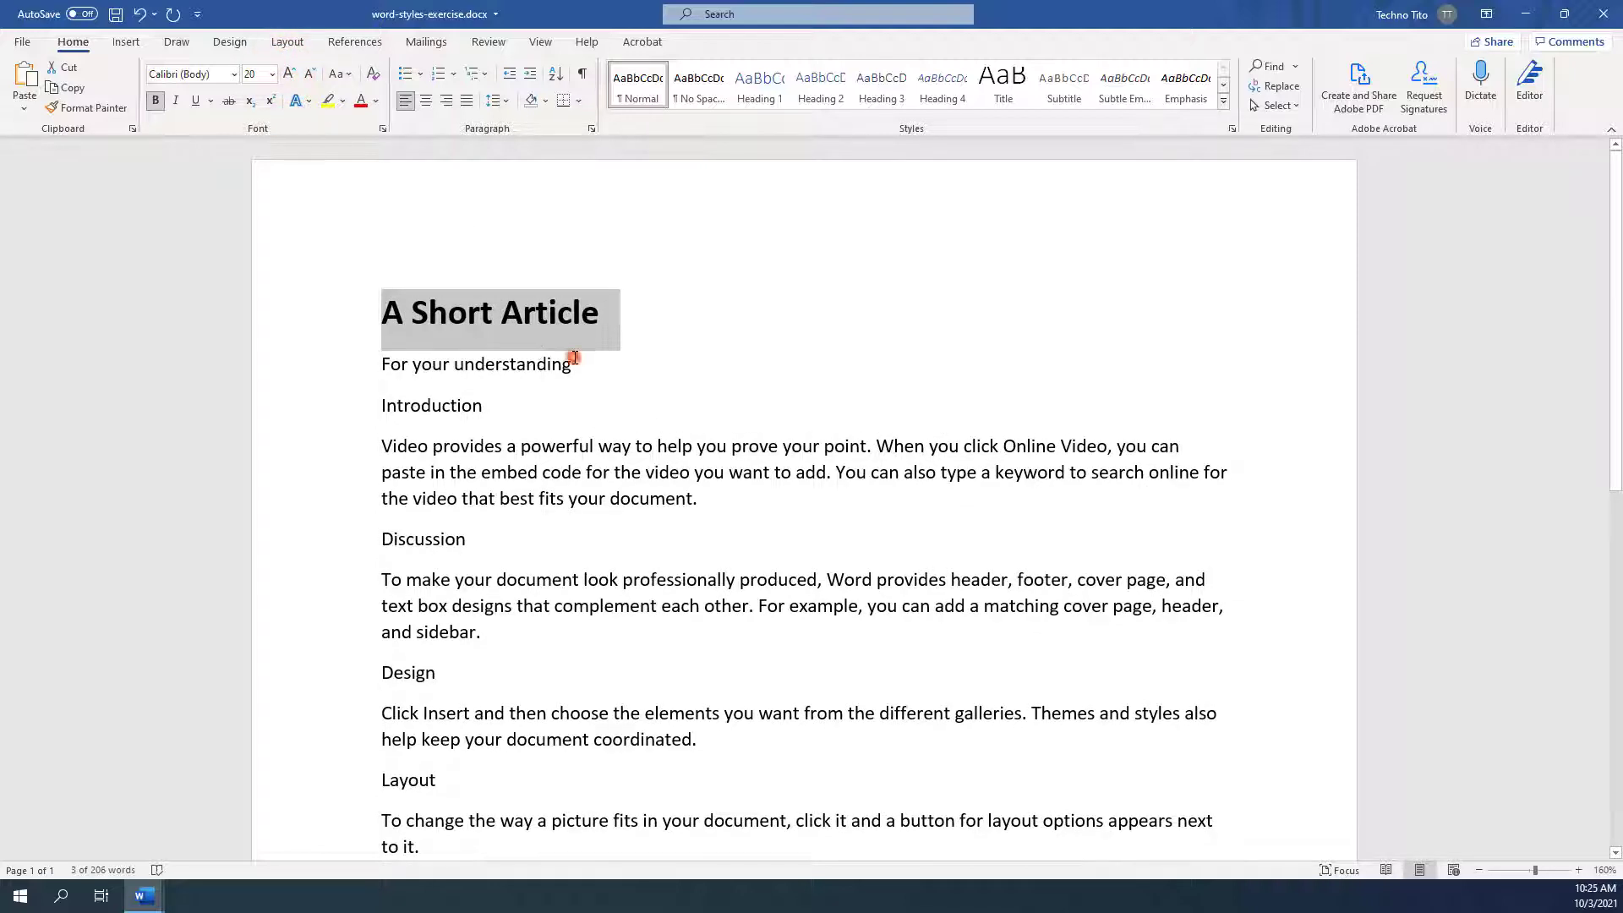
Step: Reduce the line "For your understanding" to 10 pt and italicize it with direct formatting
left_click_drag(574, 357, 317, 354)
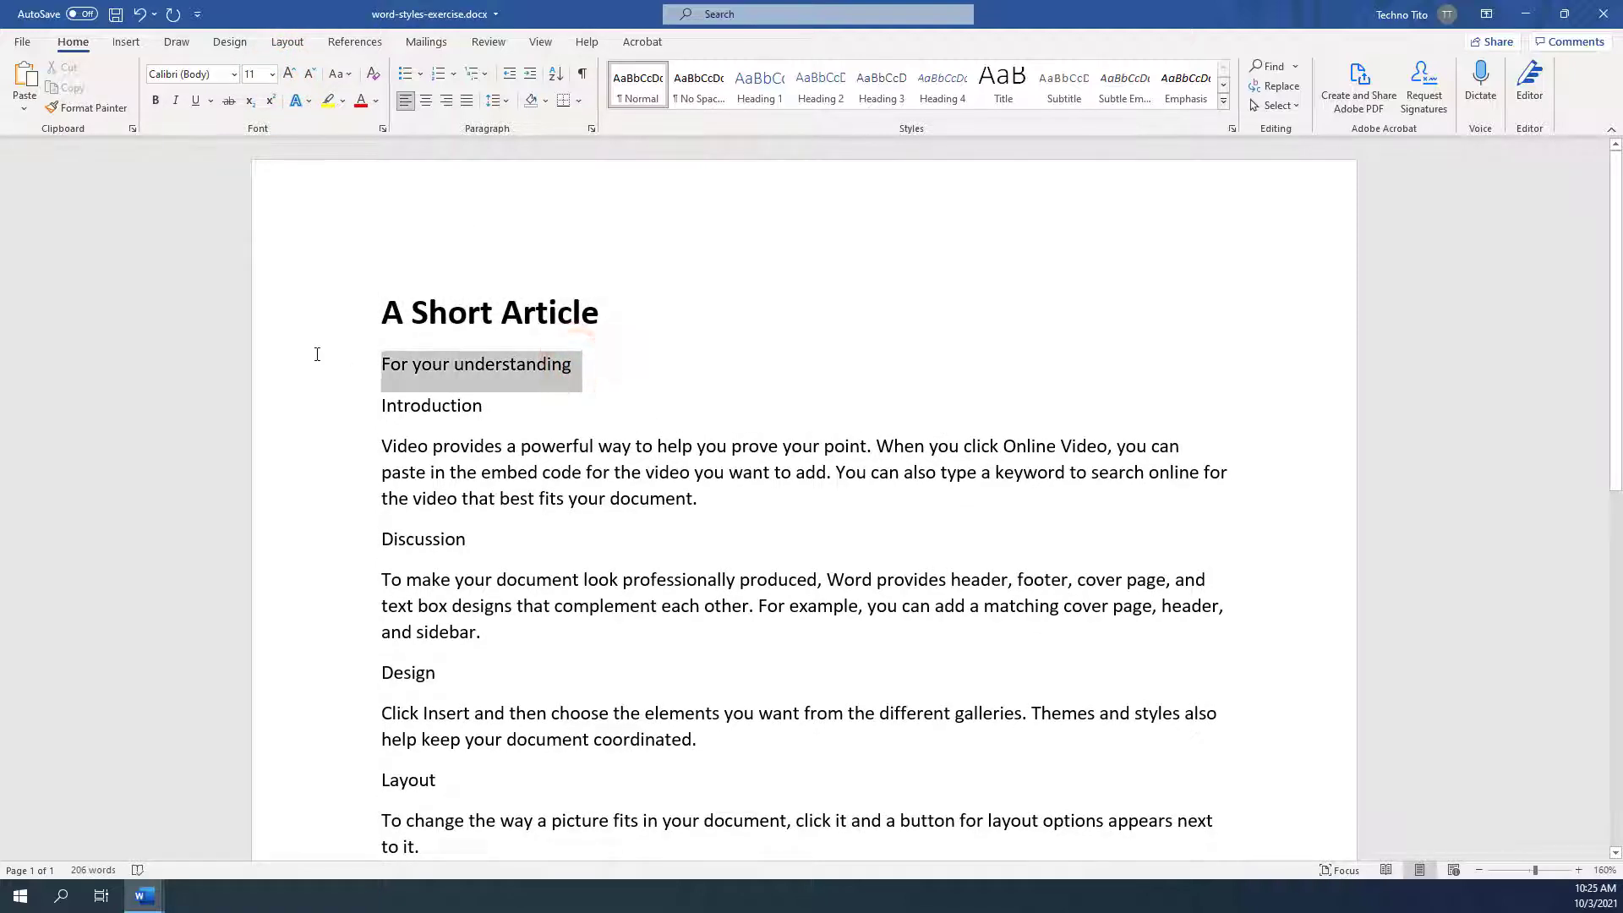
left_click(310, 74)
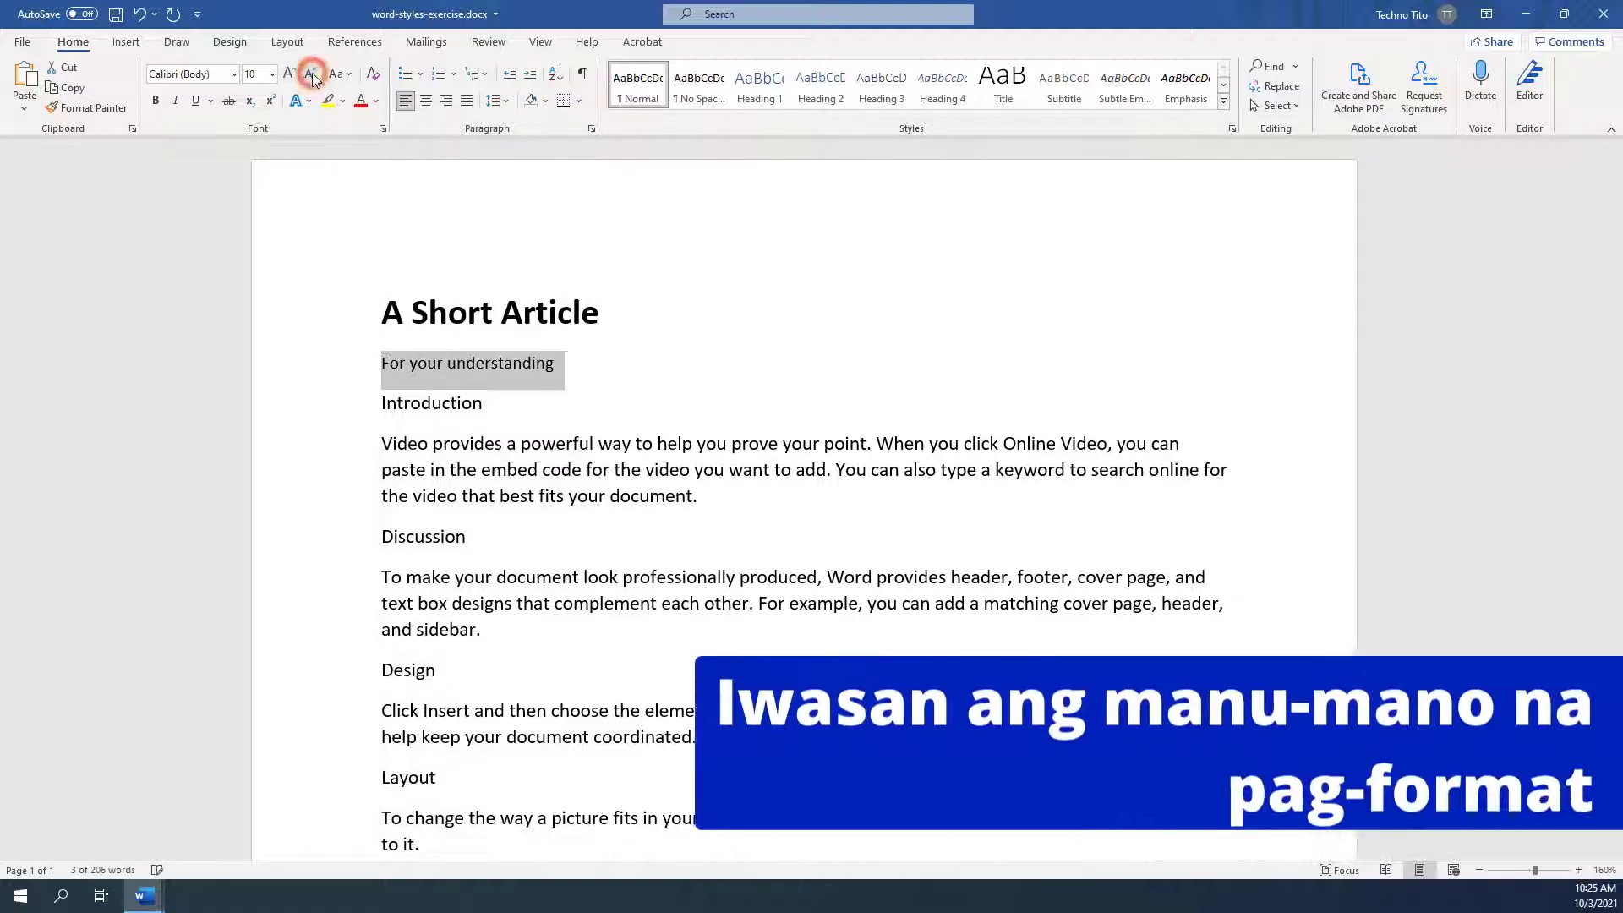
left_click(178, 100)
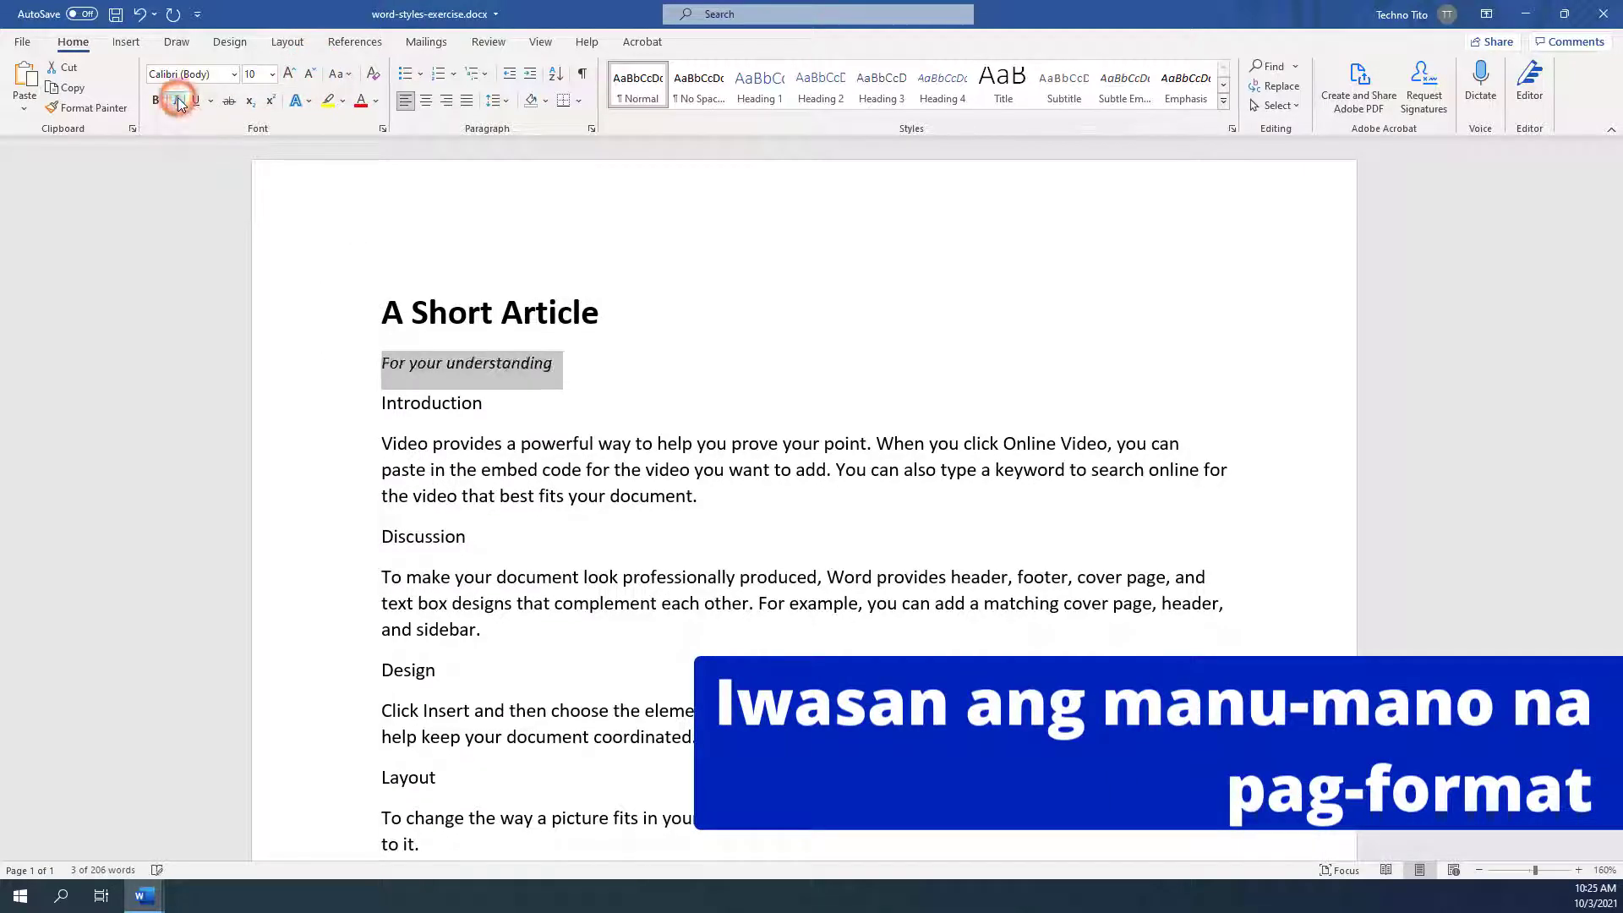
left_click(635, 363)
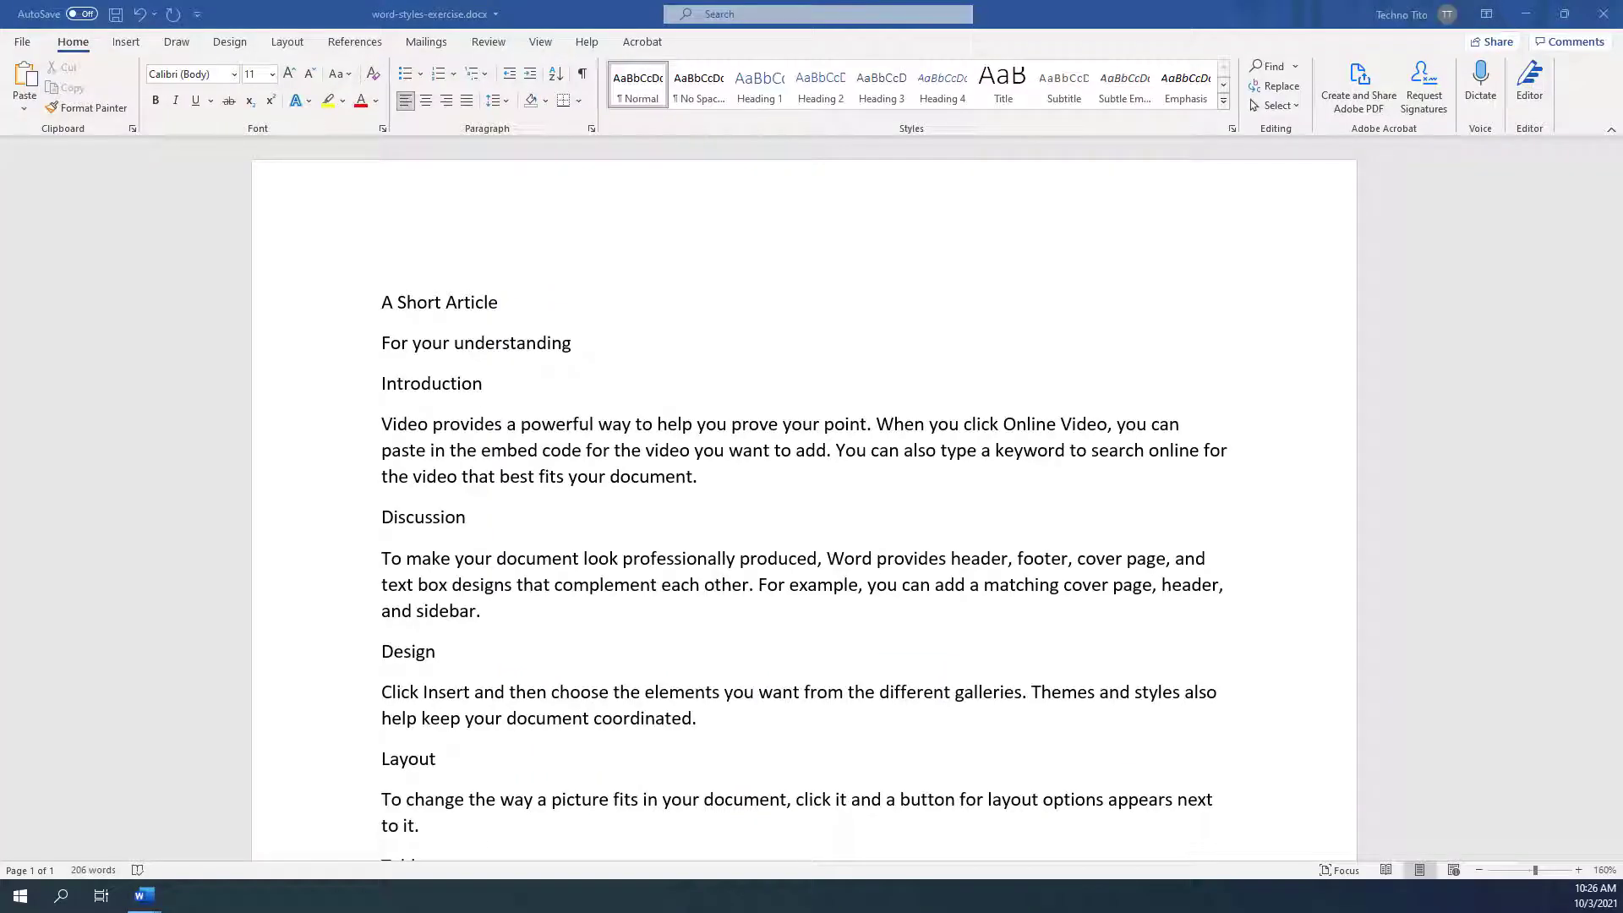
Step: Apply the Title style to "A Short Article" and the Subtitle style to "For your understanding"
triple_click(466, 306)
left_click(1003, 85)
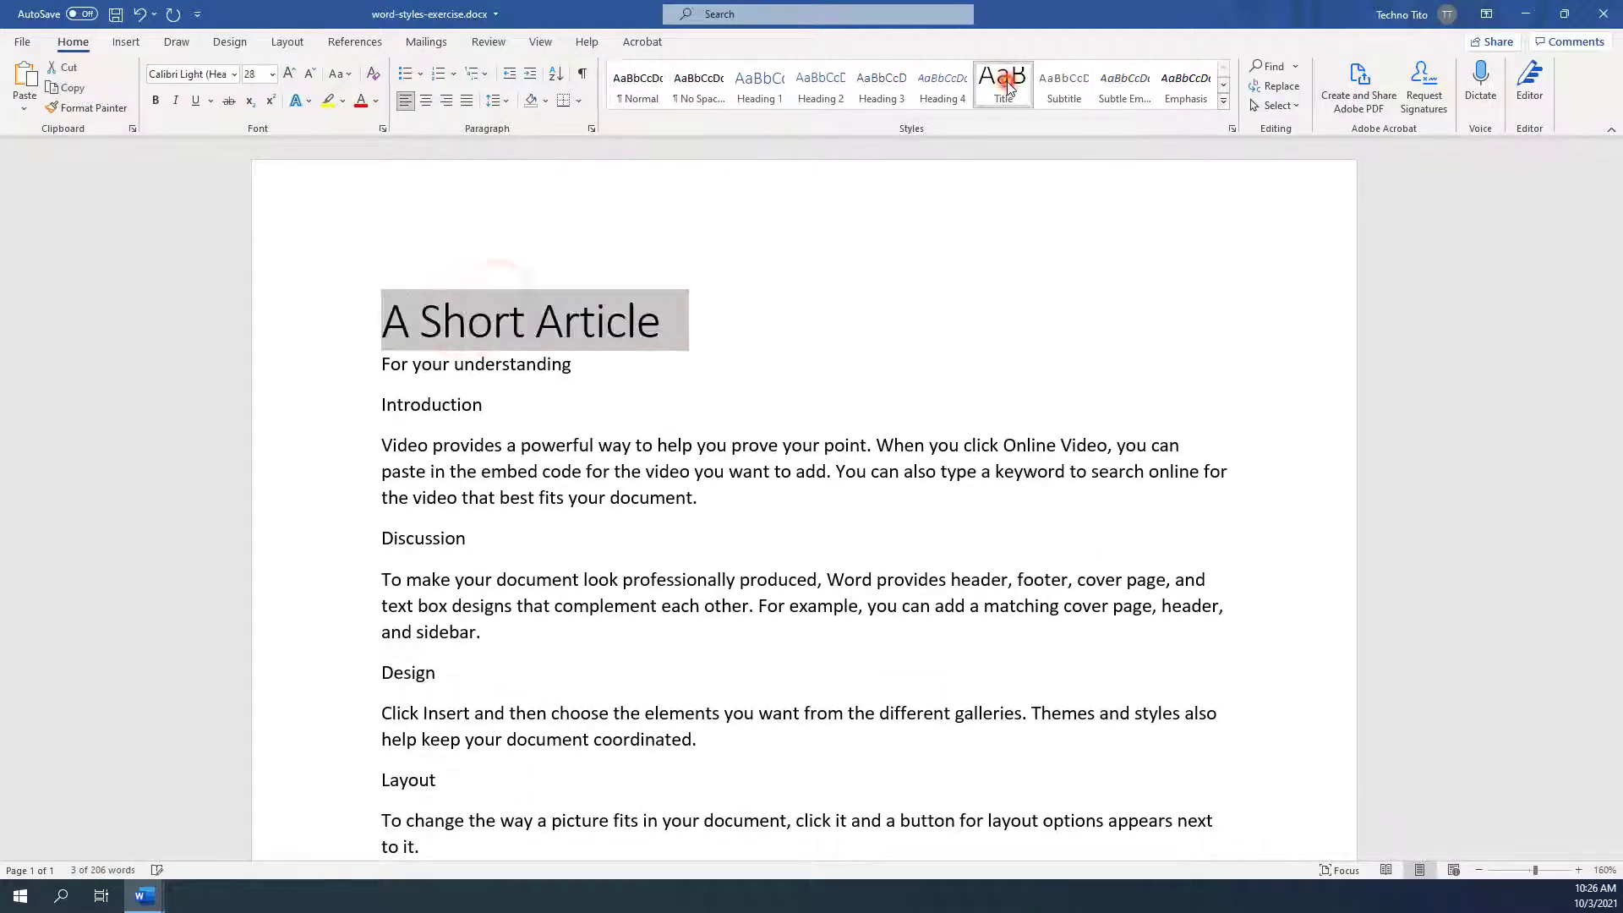
triple_click(575, 361)
left_click(1064, 84)
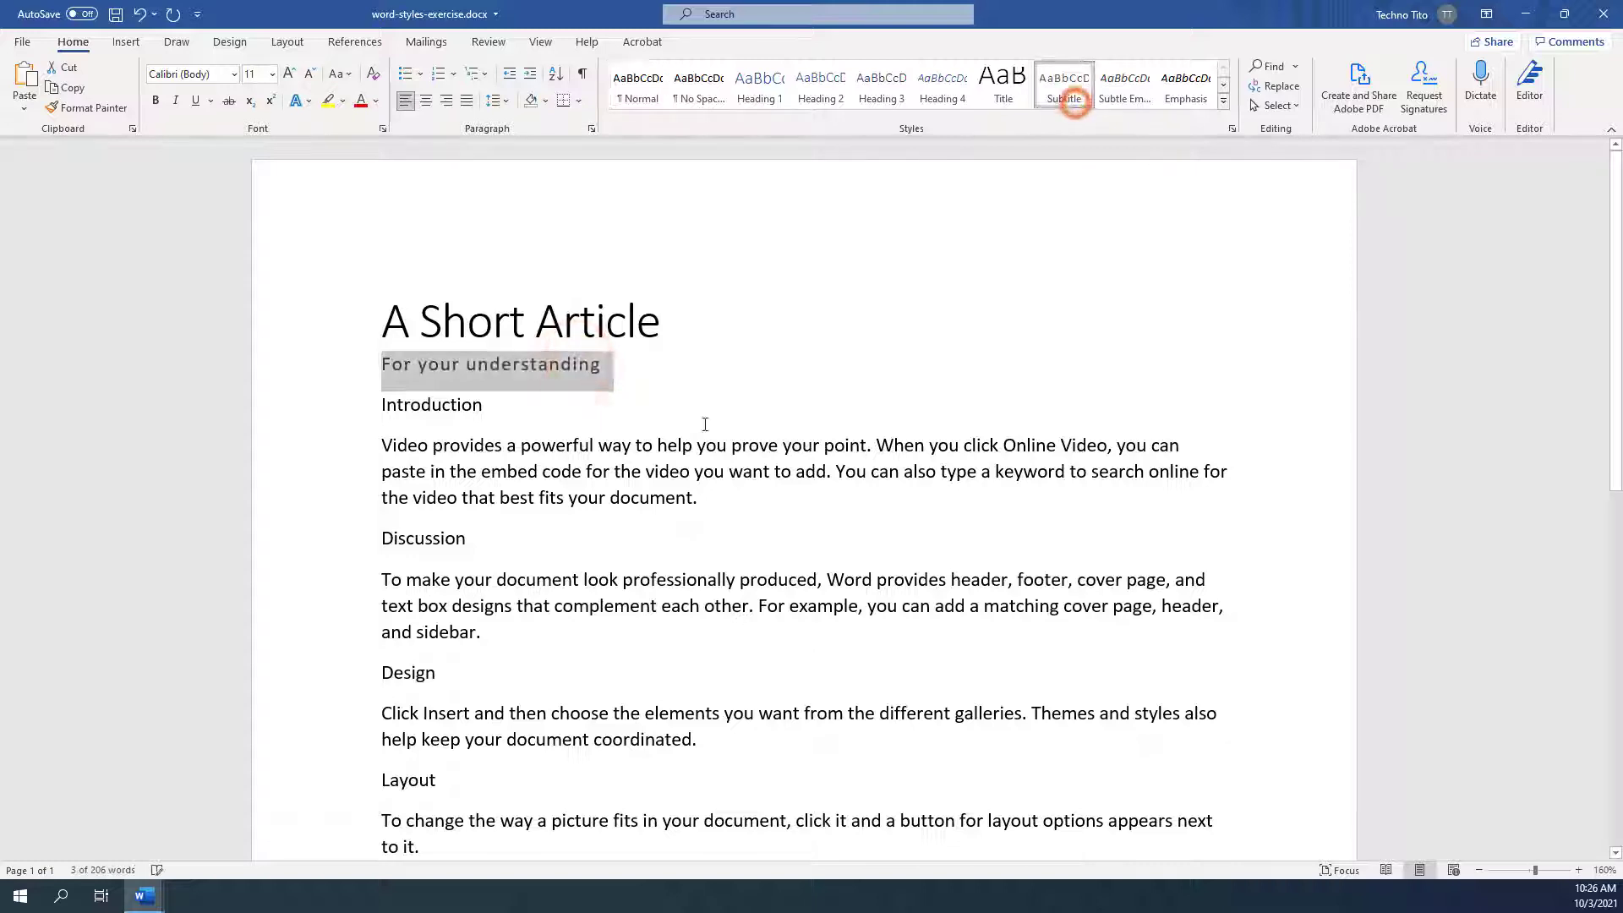
Step: Apply the Heading 1 style to the "Introduction" line
left_click(682, 410)
left_click(448, 406)
left_click(760, 85)
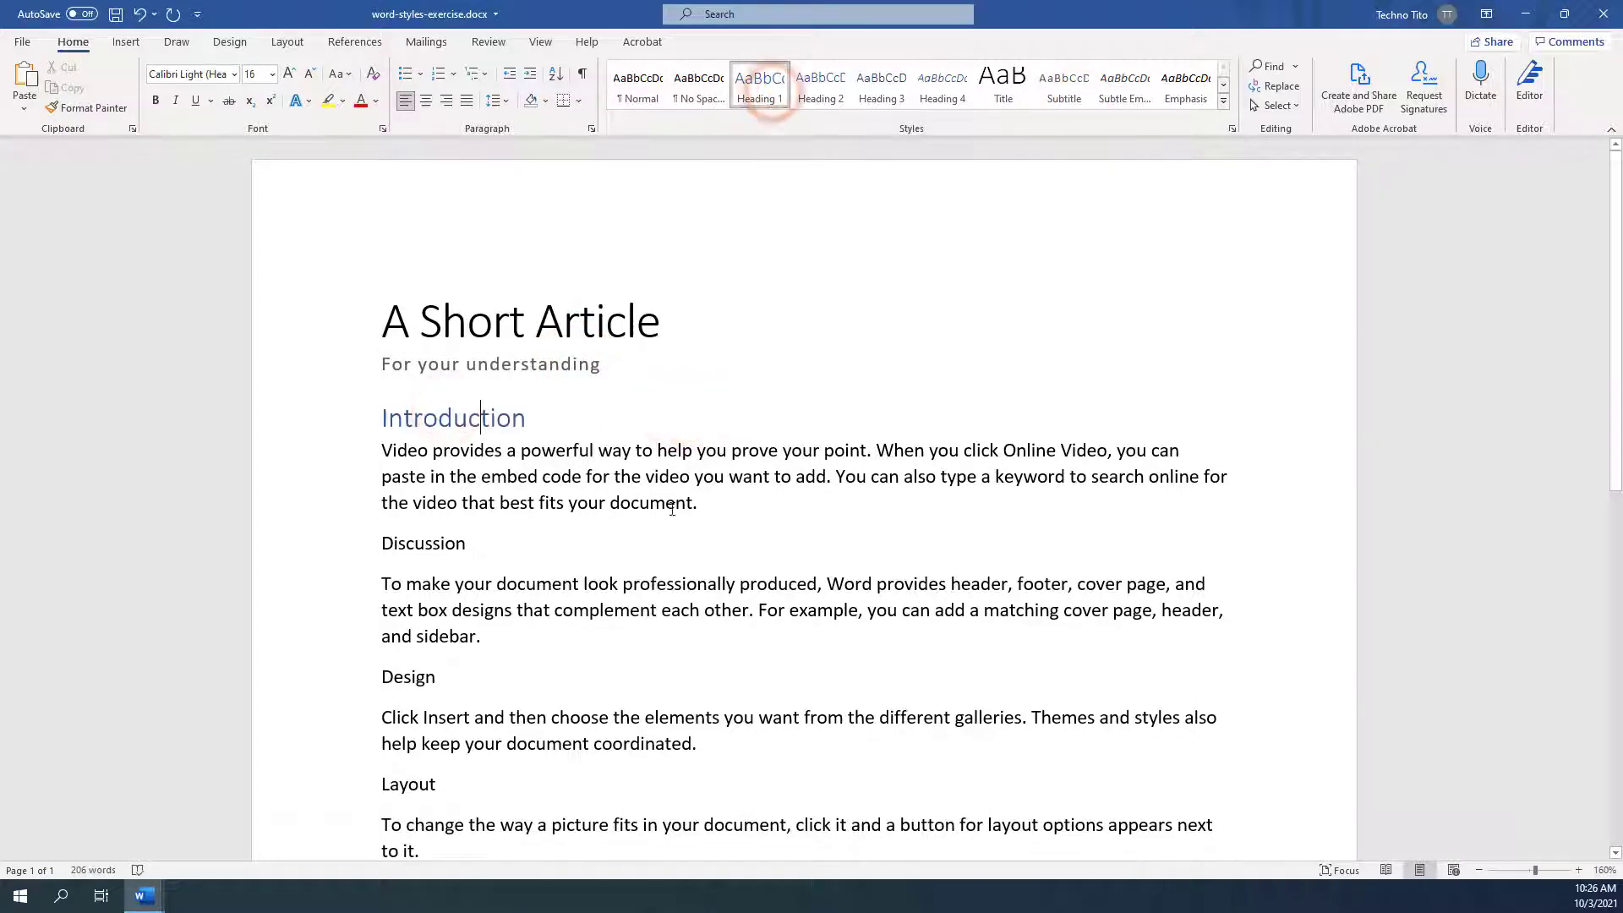
Step: Try the No Spacing style on the paragraph under Introduction and return it to the Normal style
left_click_drag(710, 504, 275, 462)
left_click(699, 84)
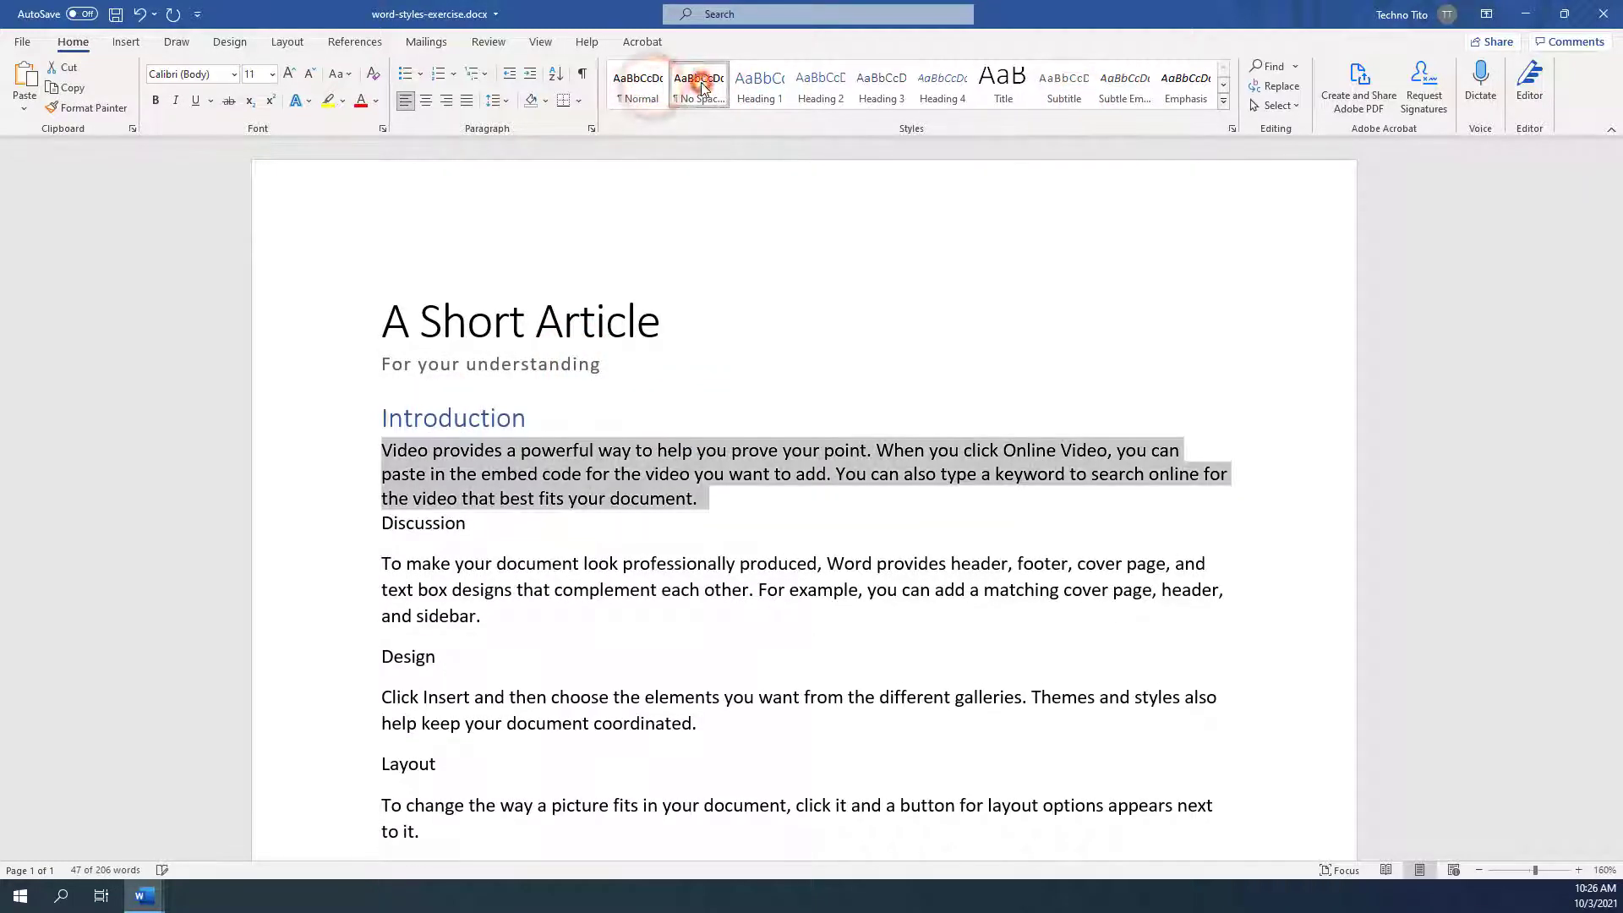
left_click(652, 97)
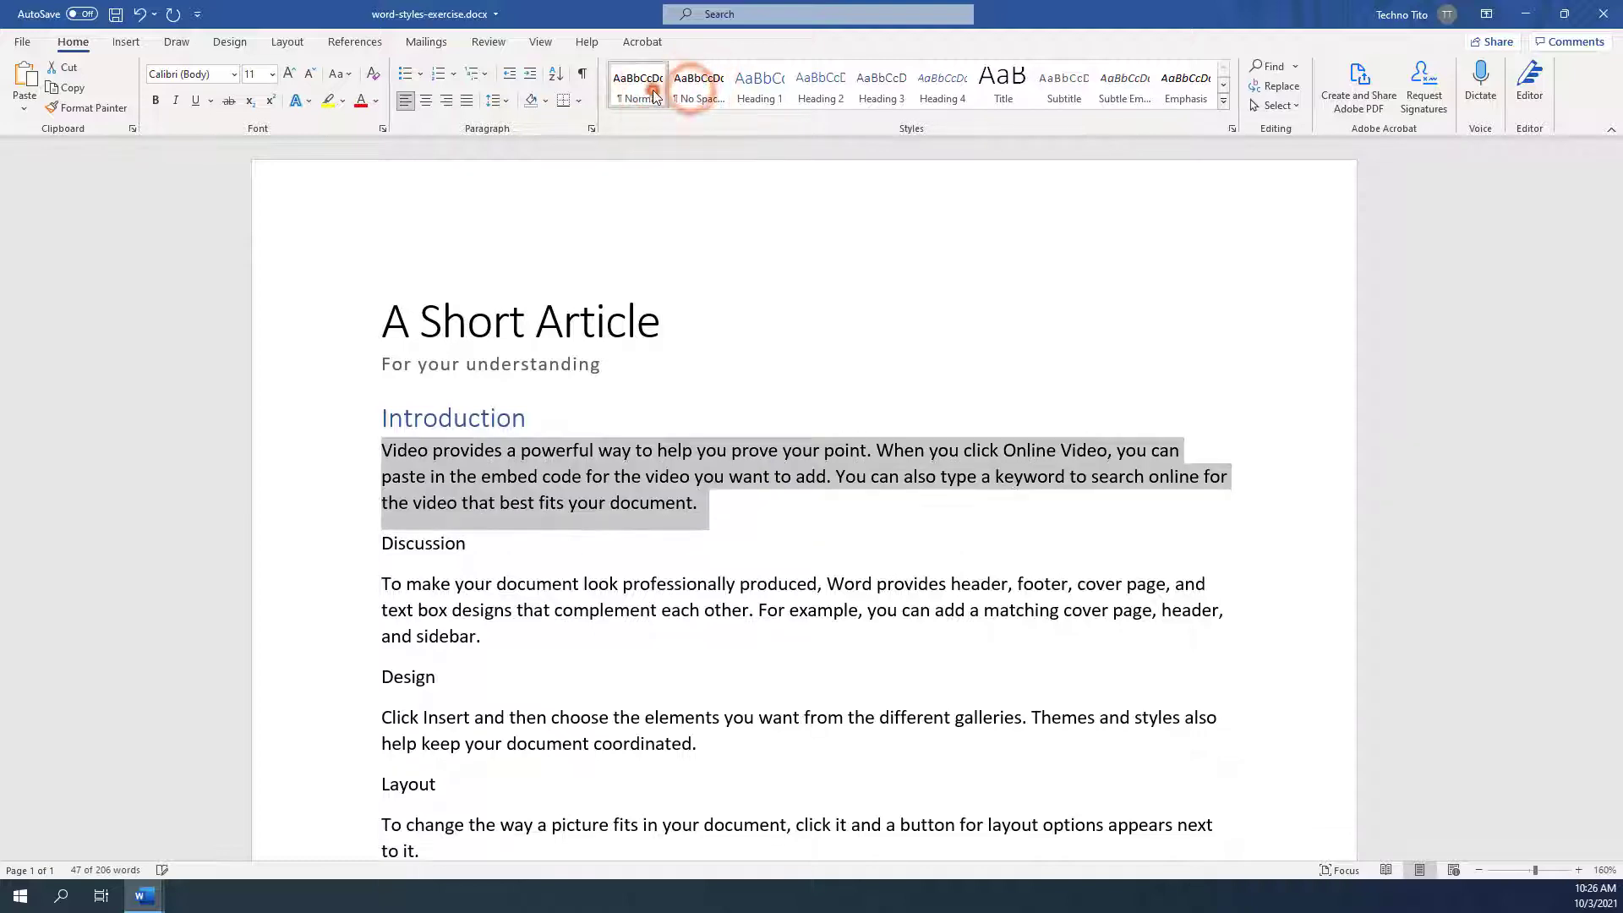
left_click(697, 505)
Step: Apply the Heading 1 style to the "Discussion" line
double_click(445, 543)
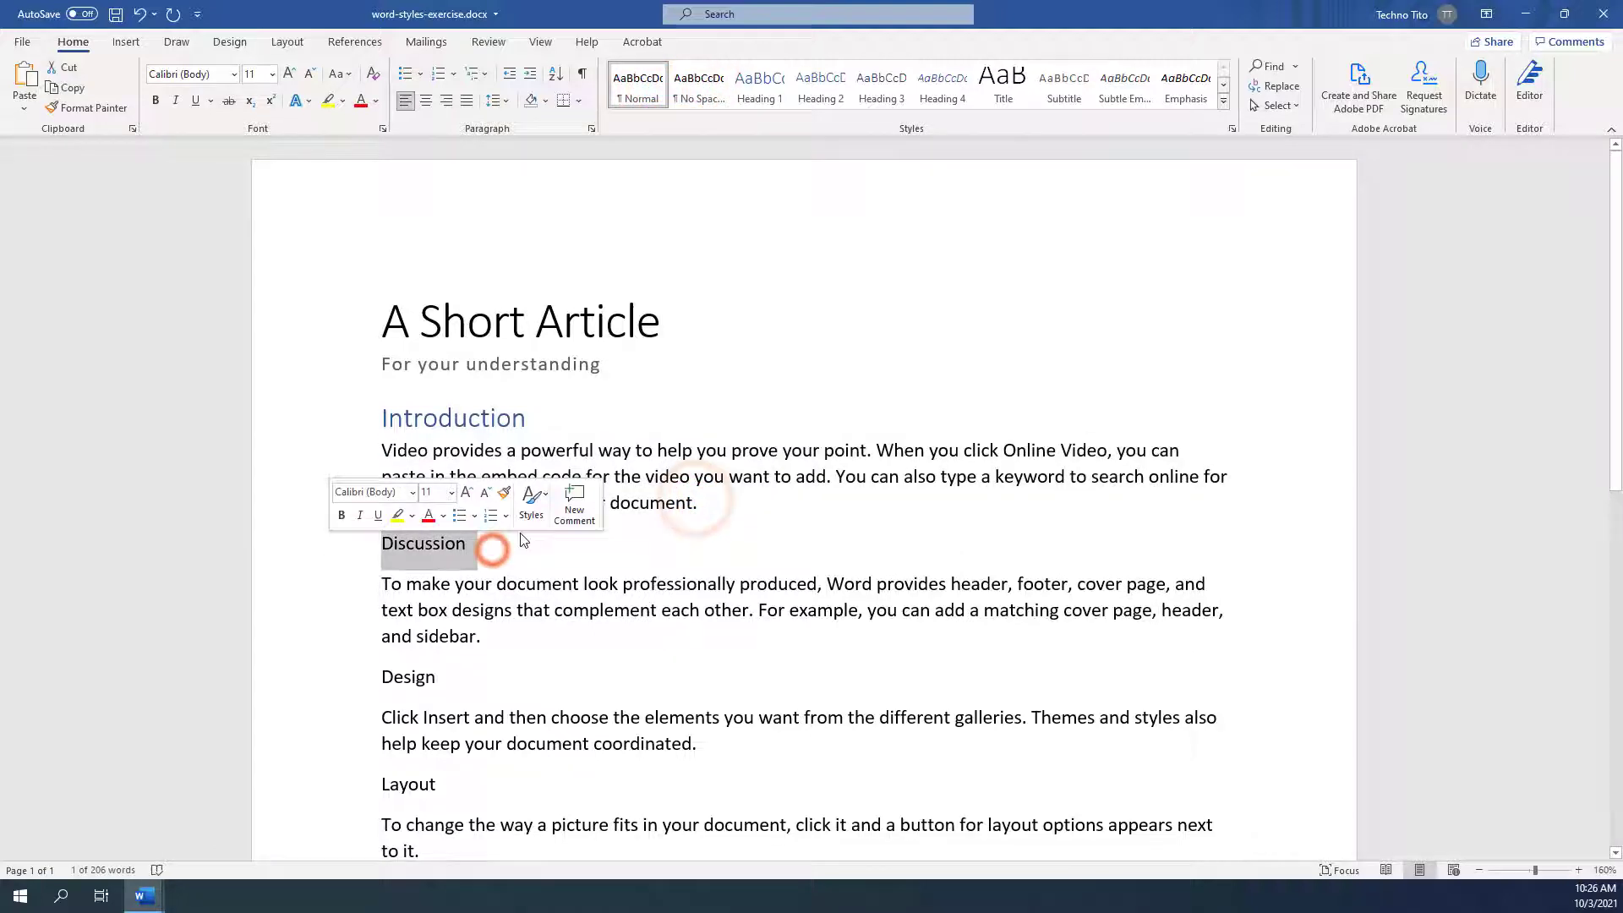
left_click(809, 99)
left_click(776, 96)
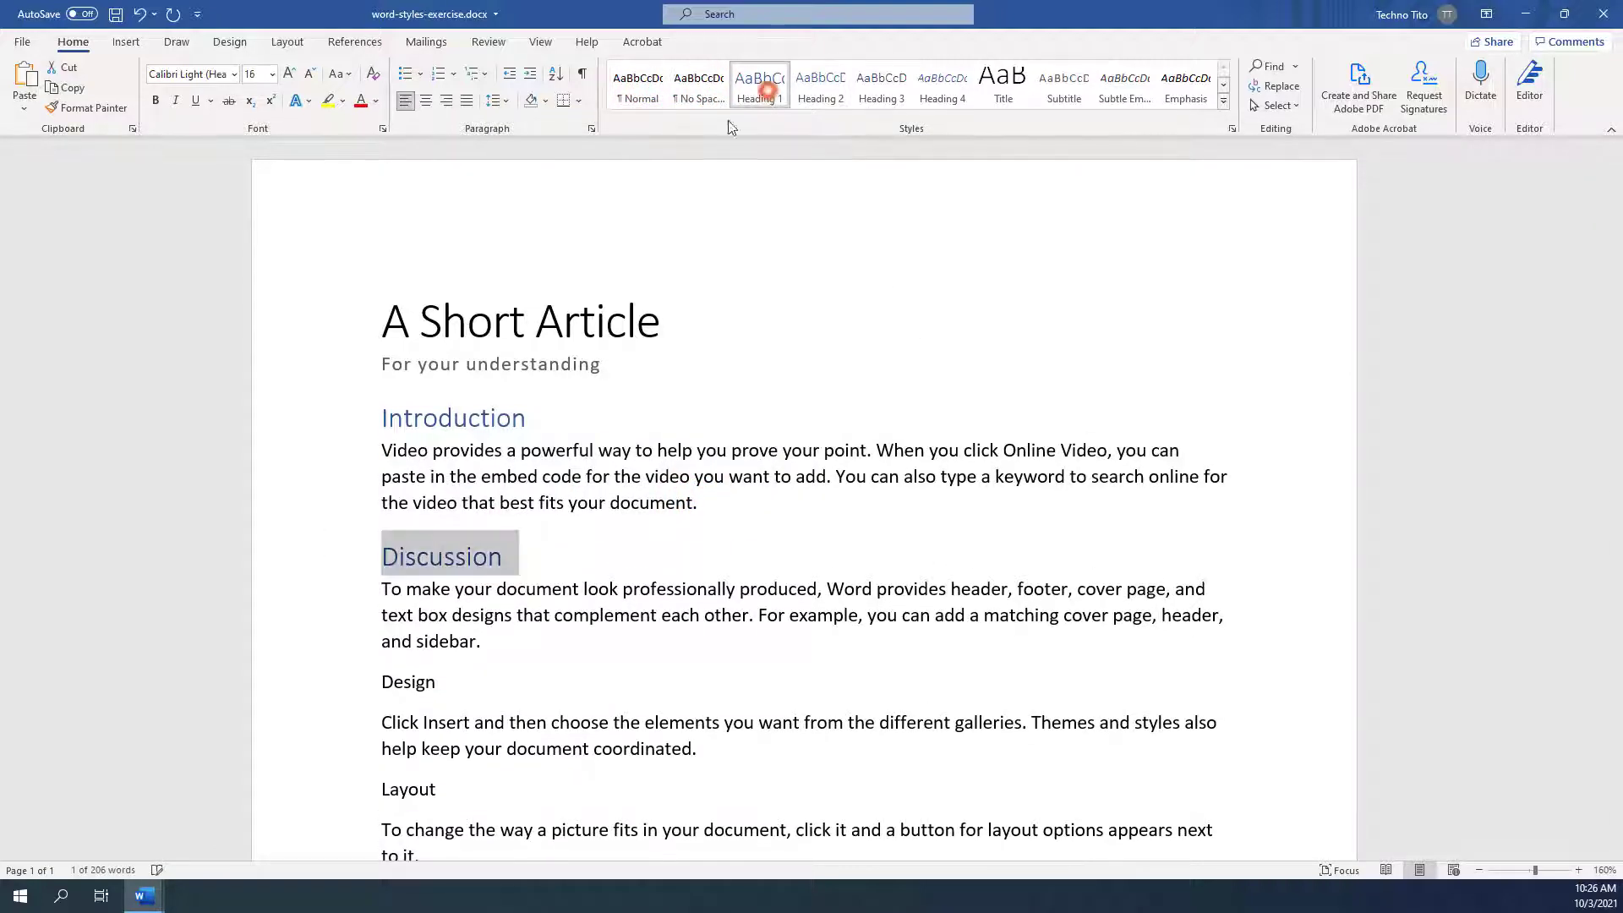
Step: Apply the Heading 2 style to the "Design", "Layout" and "Tables" lines
double_click(408, 668)
left_click(844, 84)
scroll(645, 388, "down", 3)
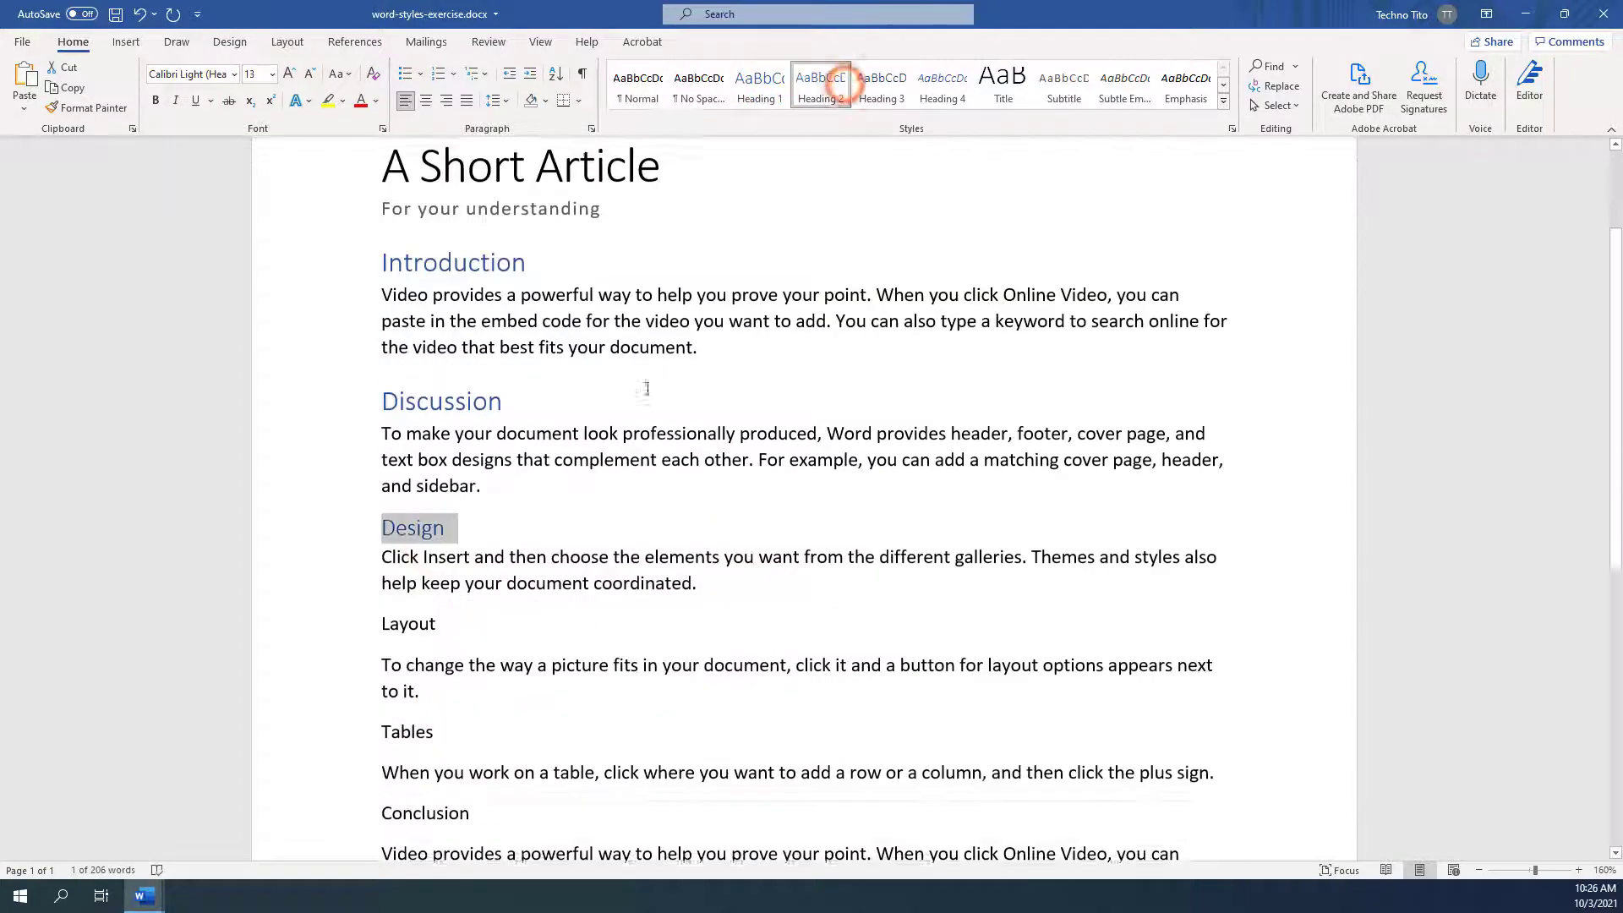
double_click(414, 587)
left_click(836, 80)
double_click(422, 686)
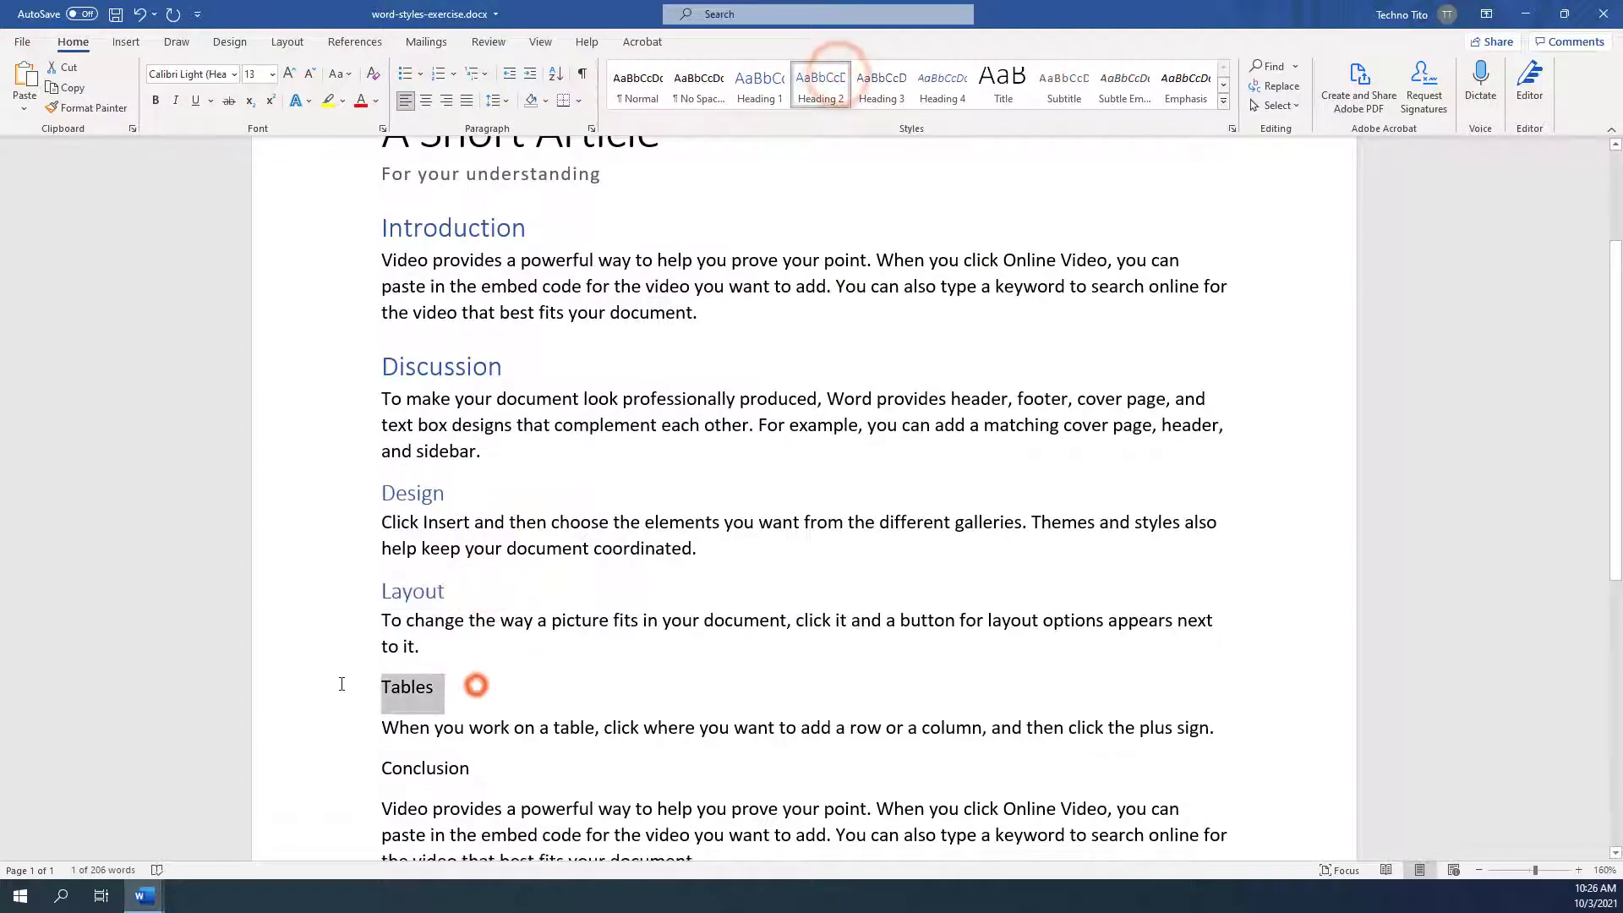
left_click(820, 80)
Step: Apply the Heading 1 style to the "Conclusion" line and review the formatted article
double_click(457, 760)
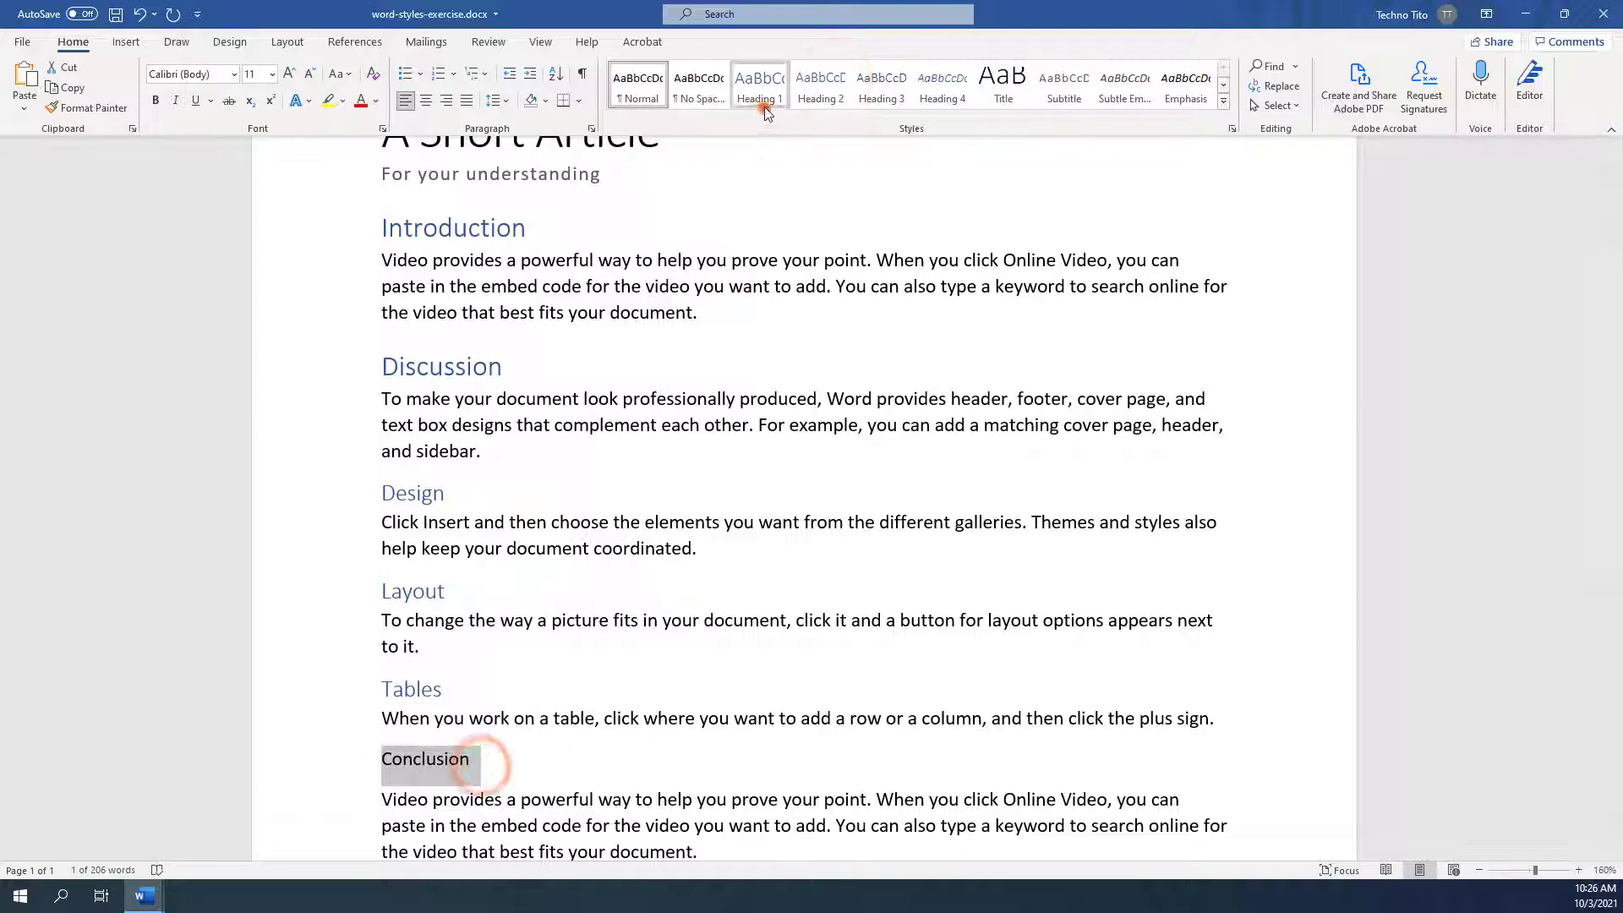
left_click(759, 84)
left_click(744, 518)
scroll(744, 507, "down", 2)
scroll(756, 498, "up", 4)
scroll(761, 488, "up", 1)
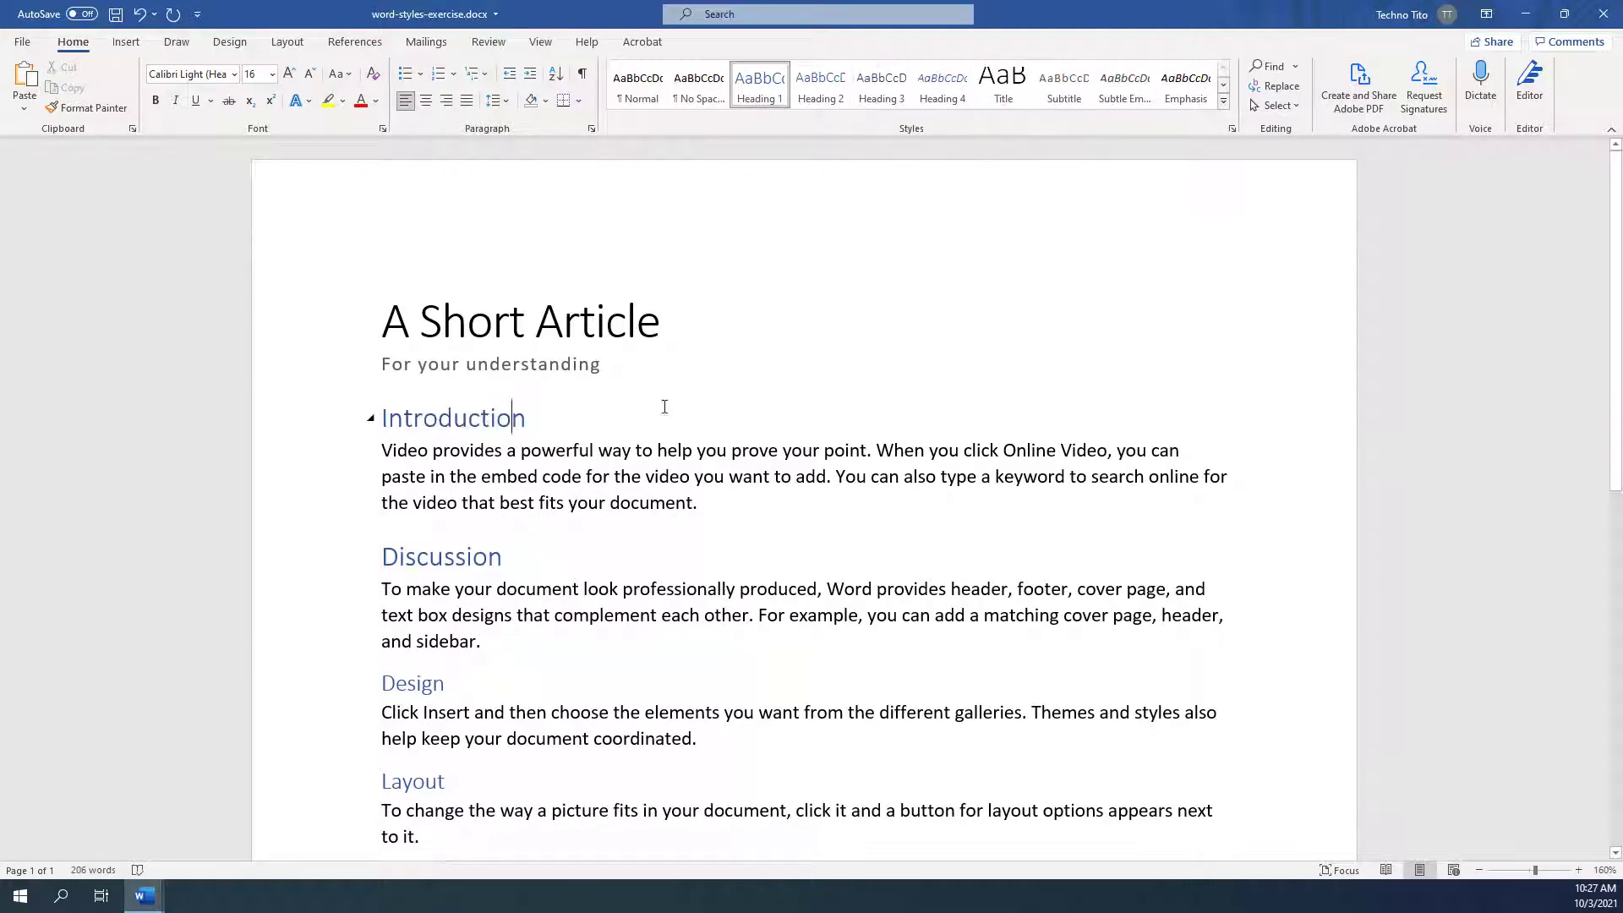
Step: View the expanded style gallery and the full Styles list for the document, and close the list
left_click(1222, 102)
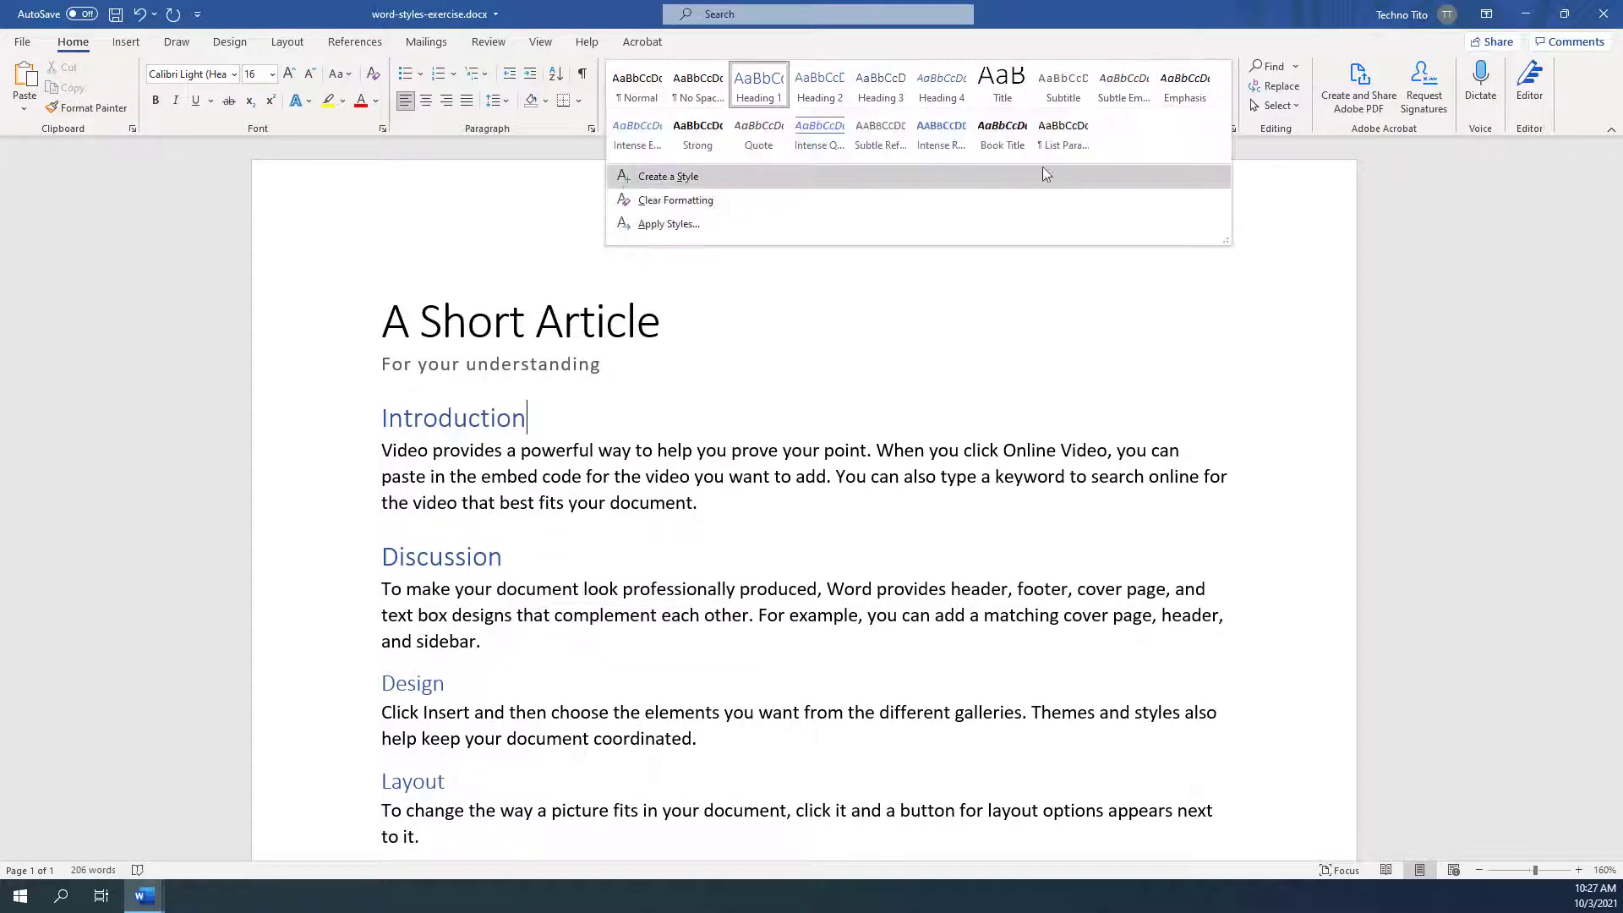
left_click(1231, 131)
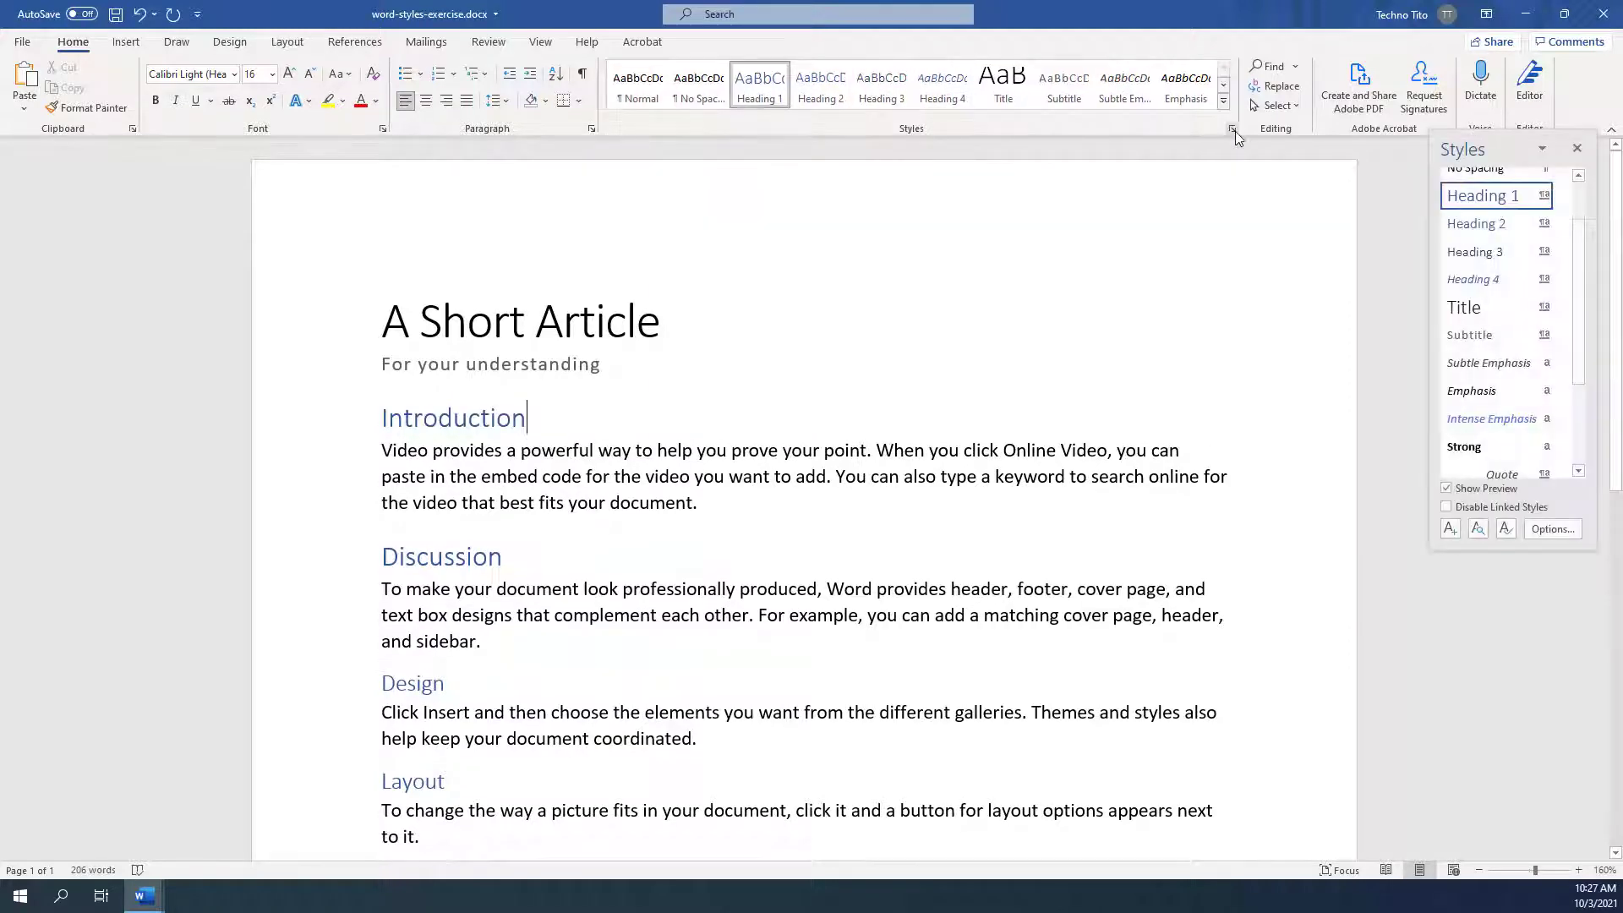
left_click(1247, 162)
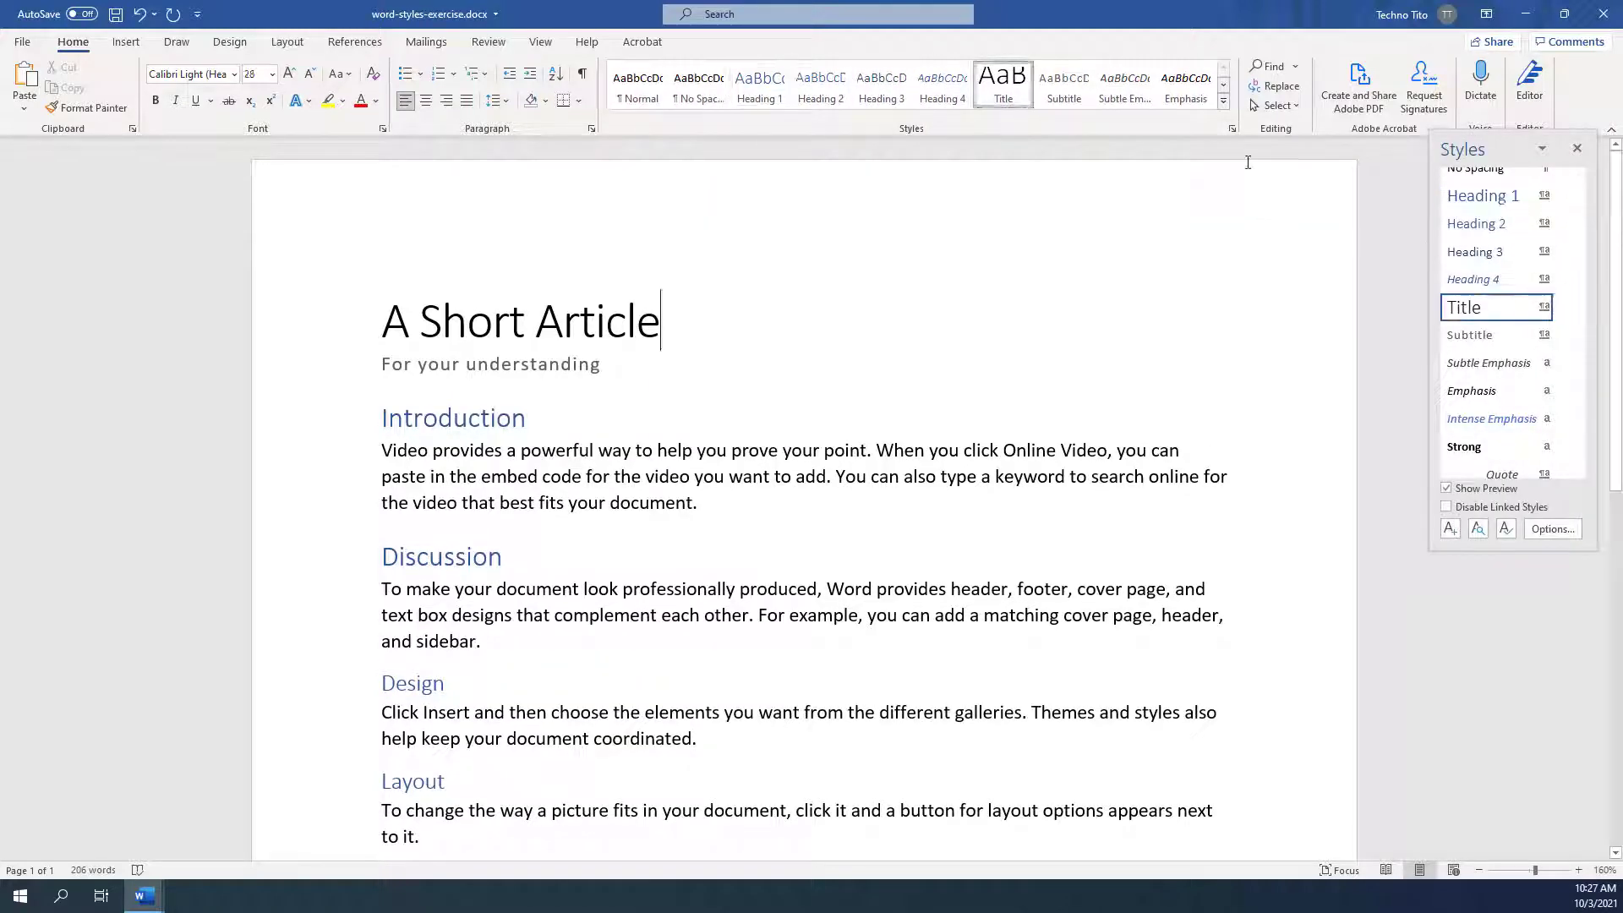
left_click(1576, 147)
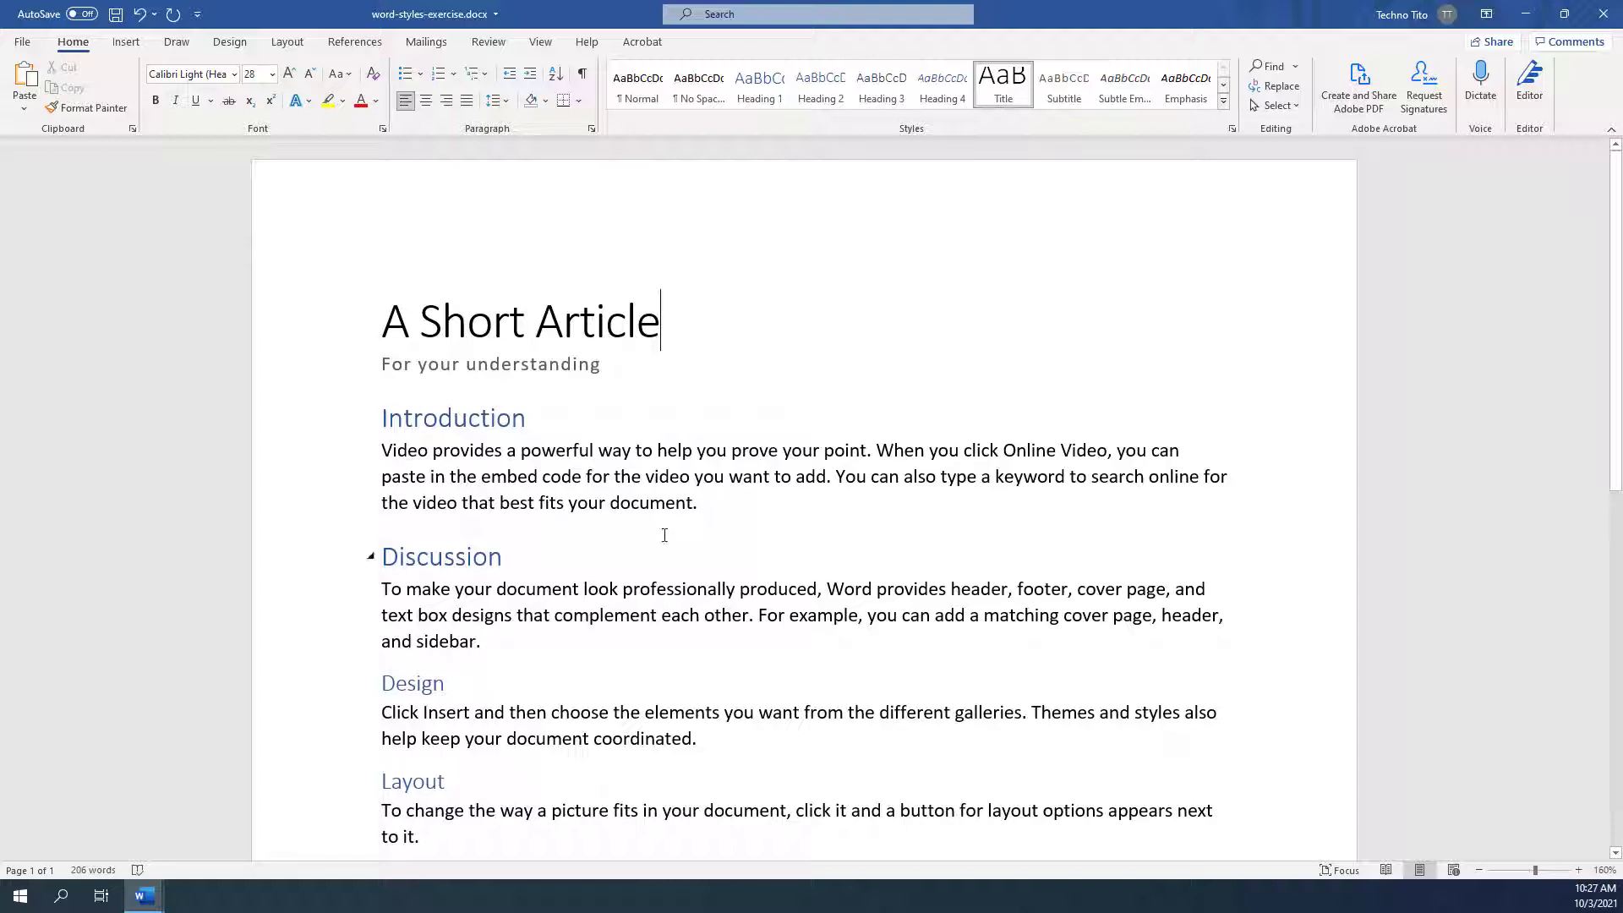
Step: Add an empty paragraph after the text of the Design section and remove it again
scroll(639, 581, "down", 3)
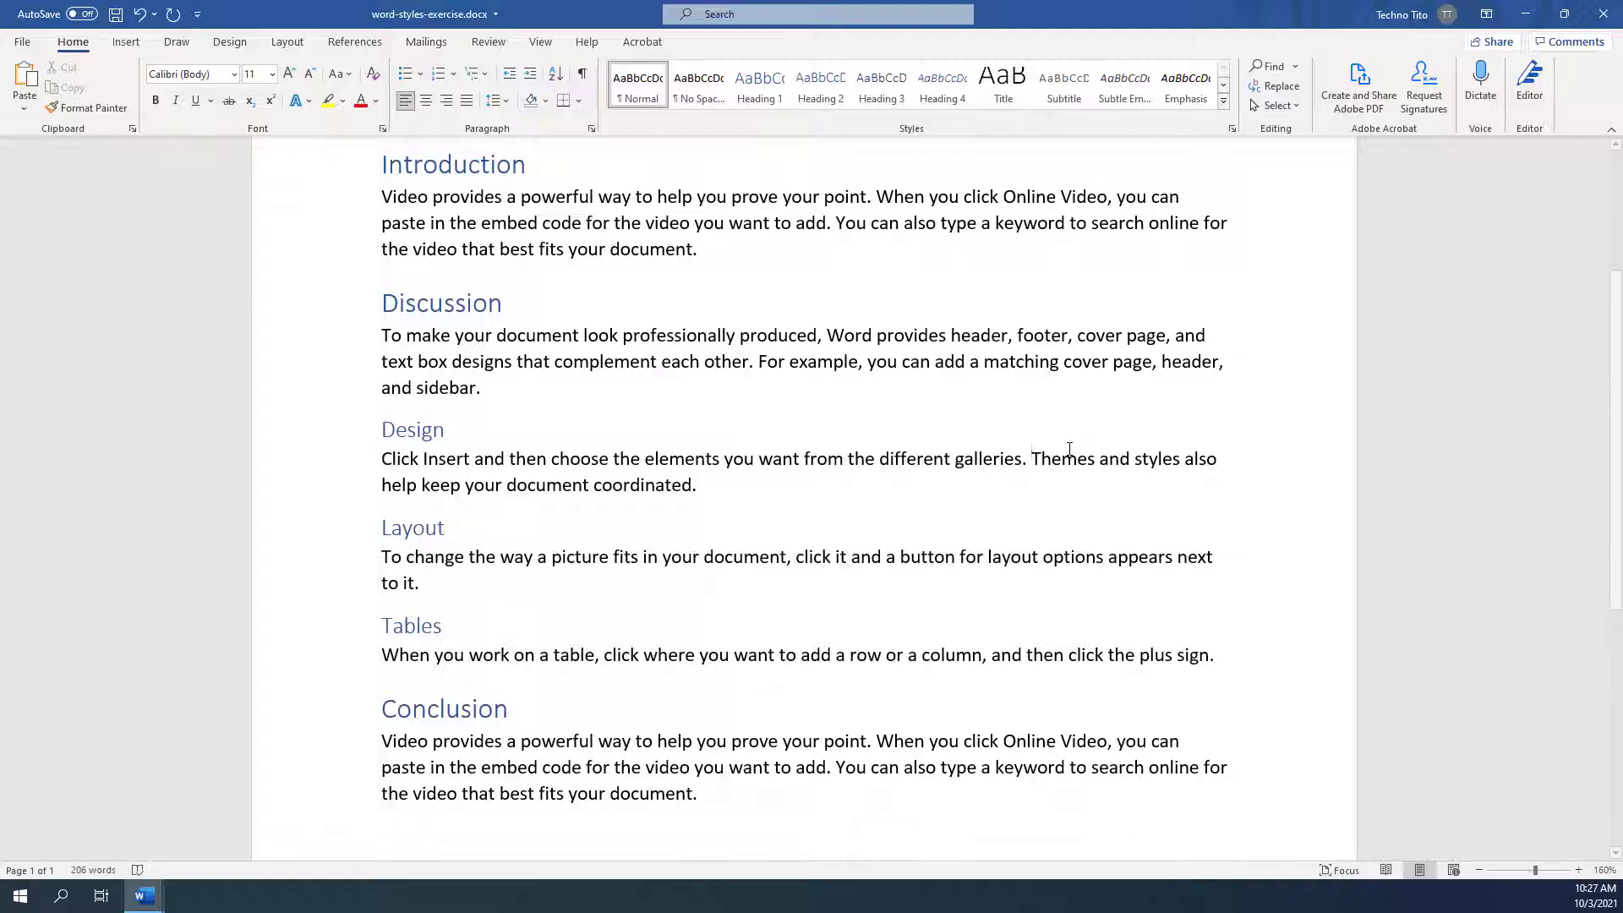
key("Return")
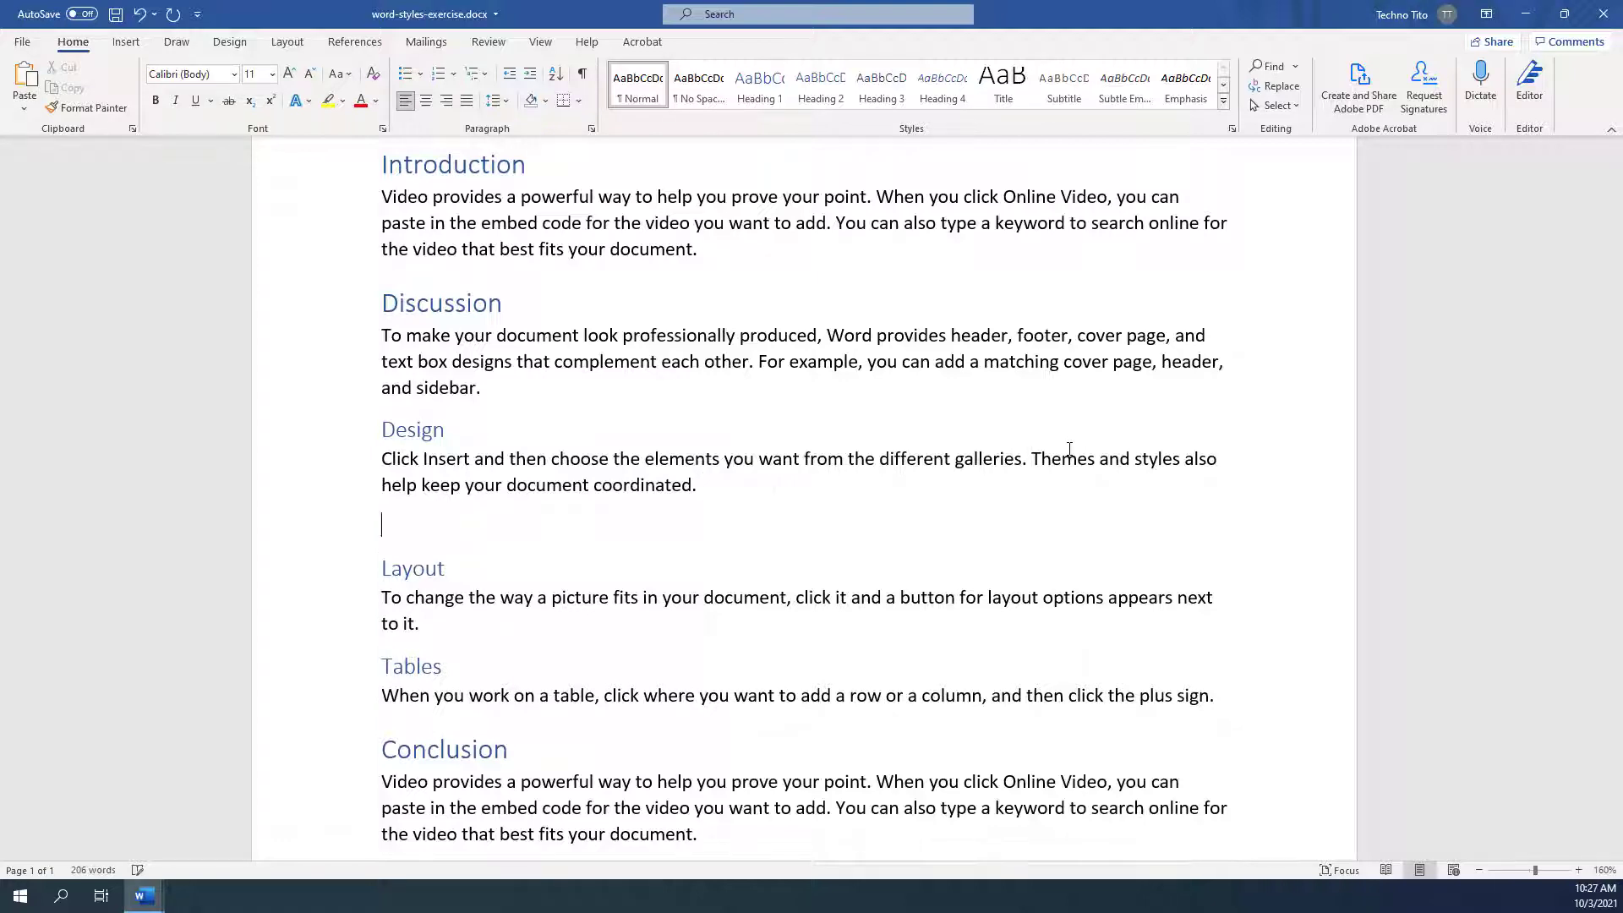
key("Delete")
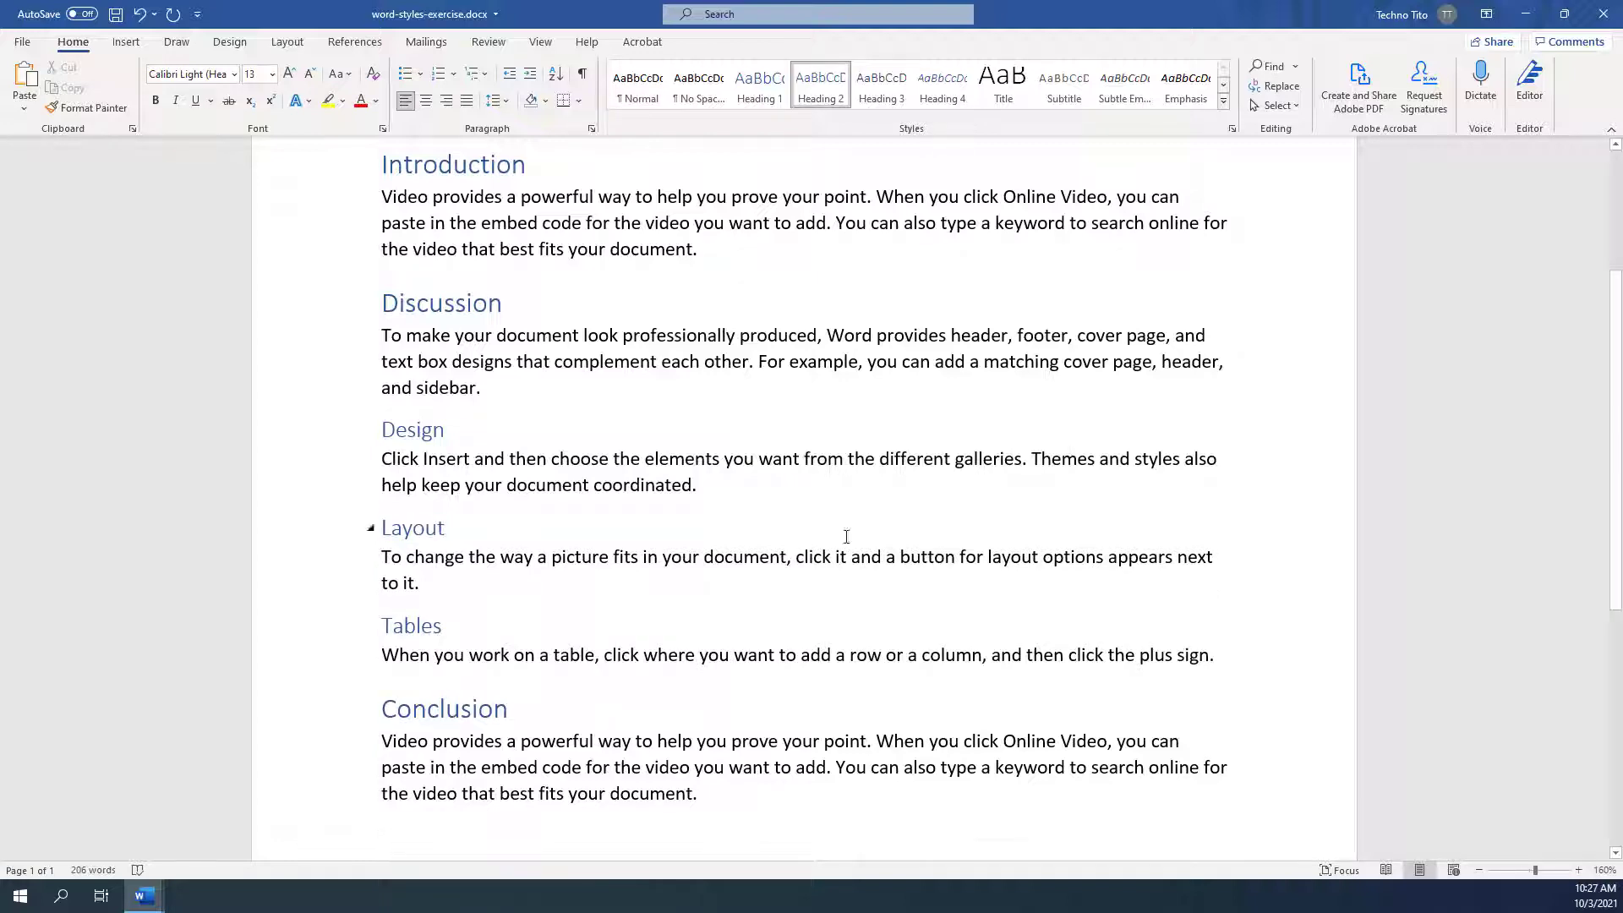
Step: Check which styles are applied to the subtitle line and the Introduction heading
scroll(930, 423, "up", 5)
left_click(665, 364)
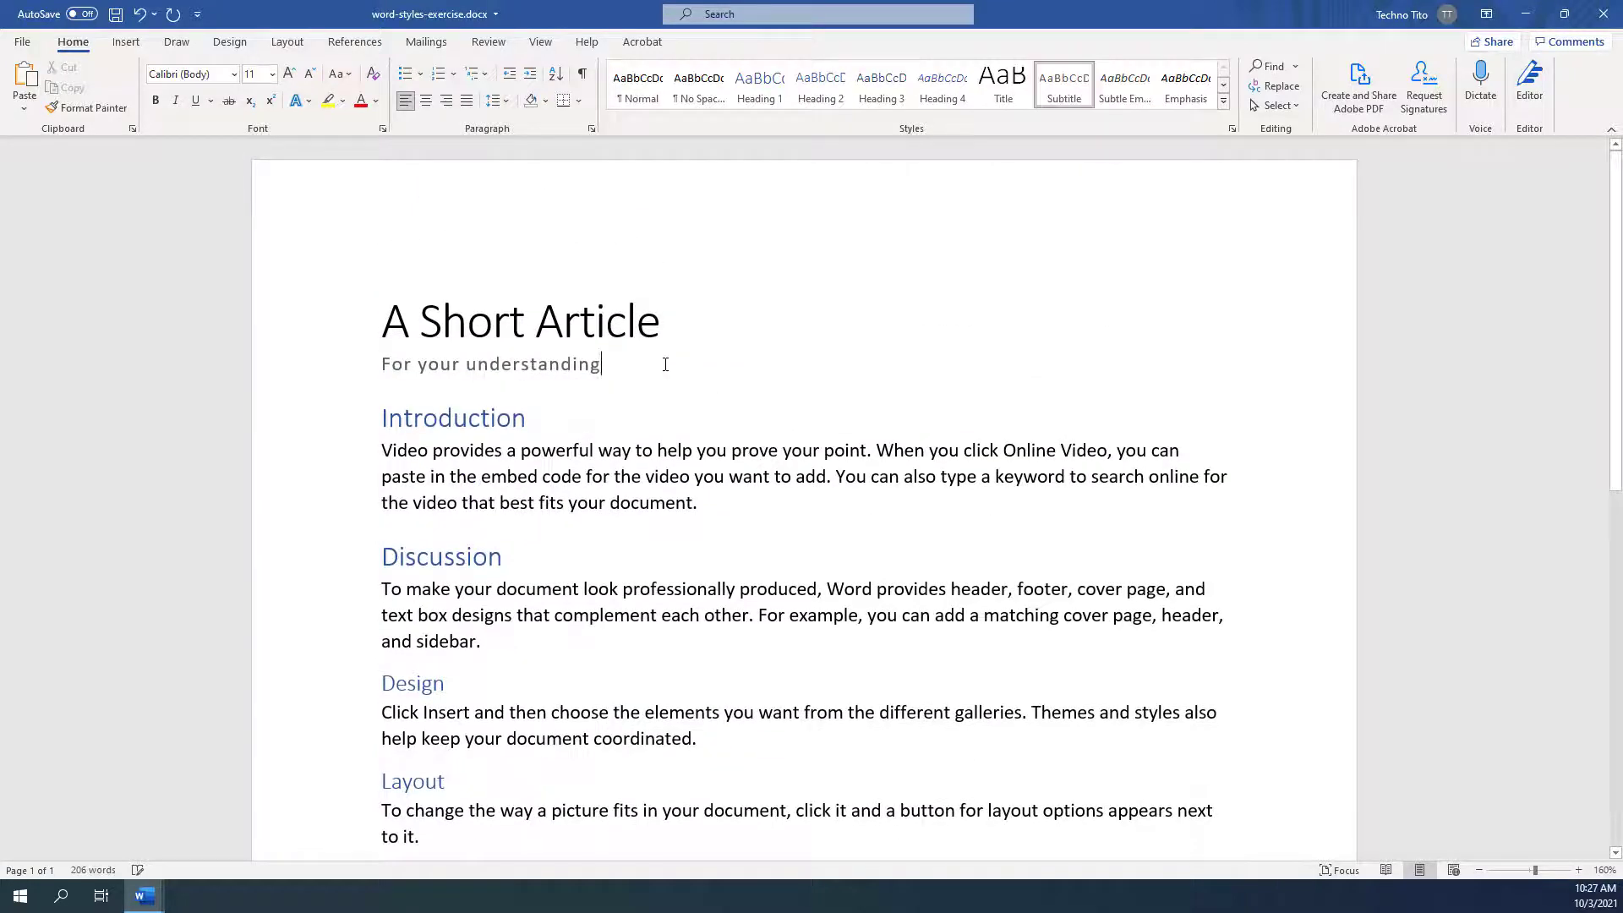
left_click(701, 400)
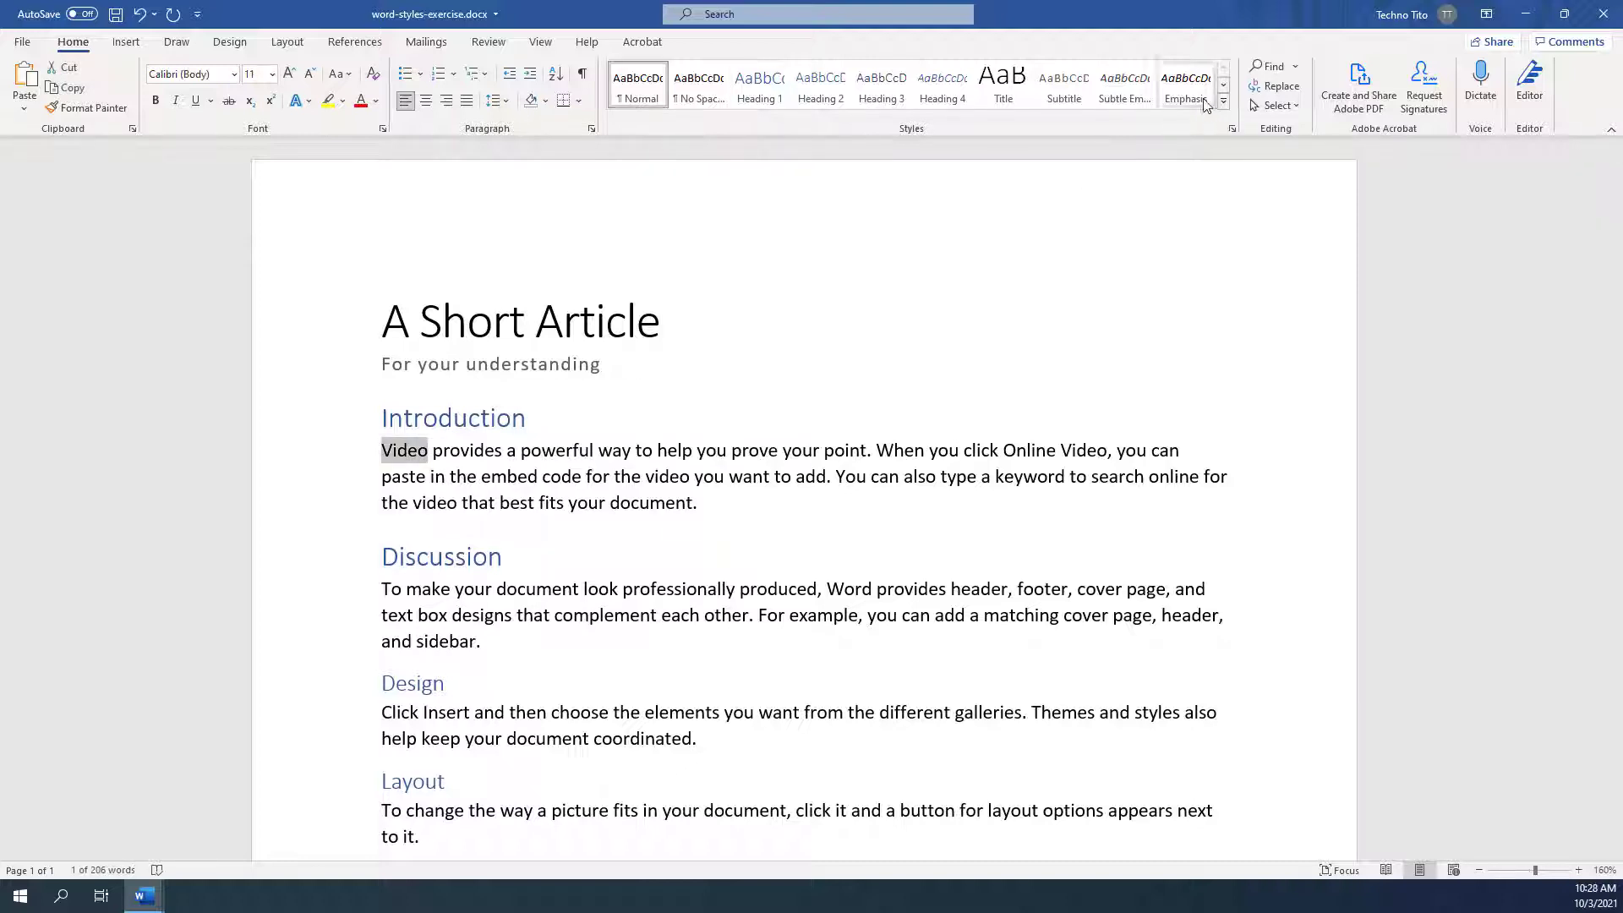
Step: Apply the Strong style to the word "Video" at the start of the Introduction paragraph
left_click(1223, 102)
left_click(698, 129)
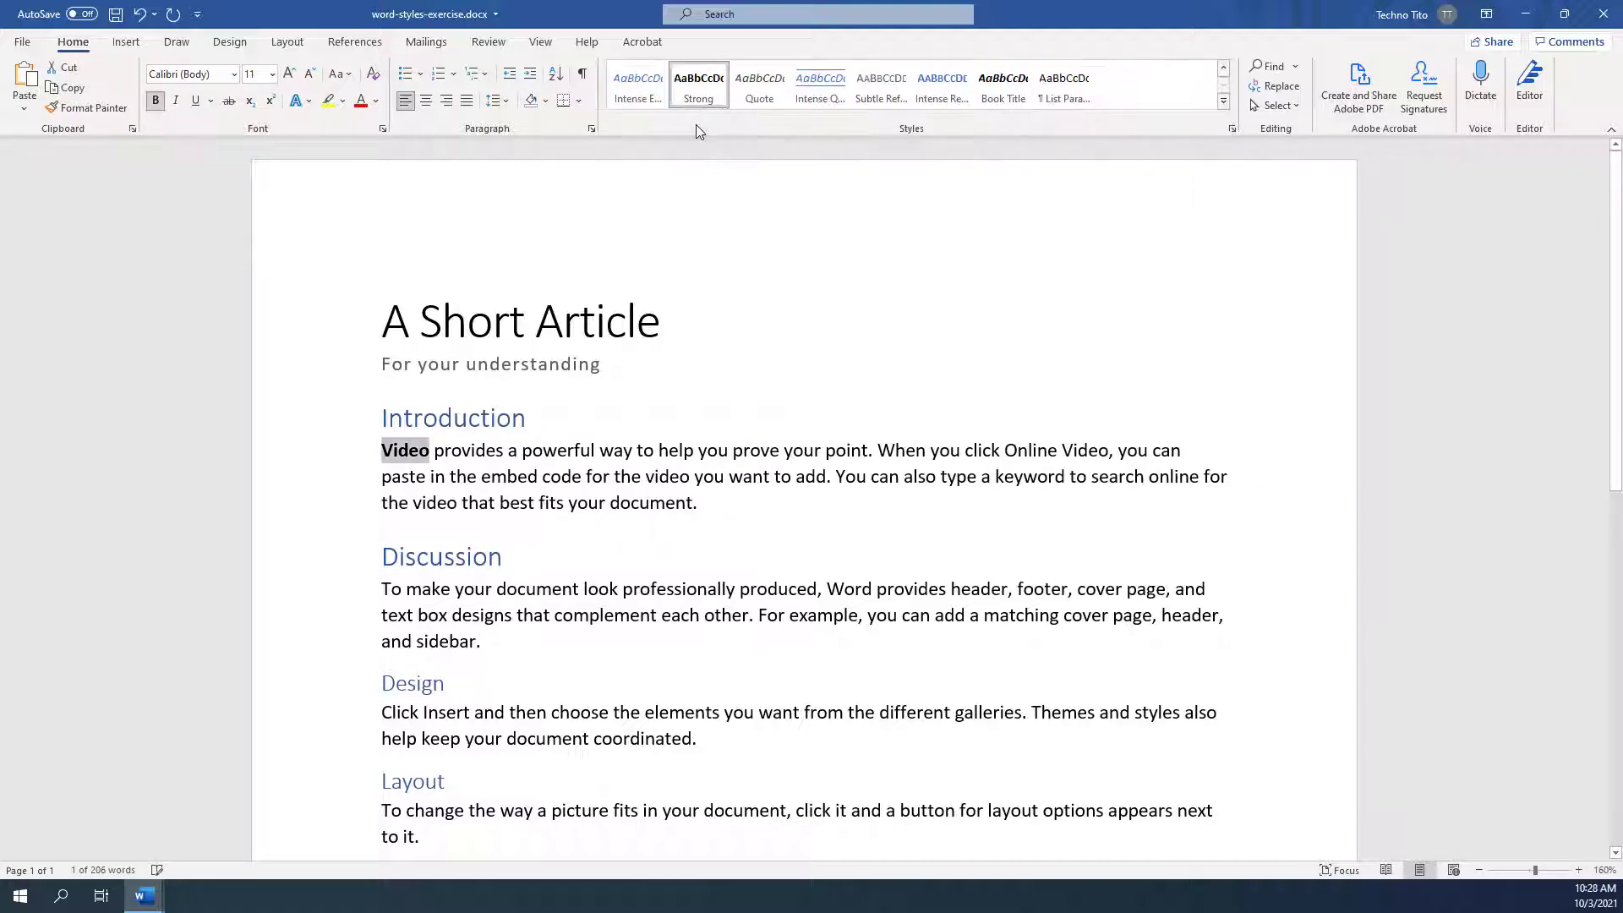
left_click(498, 448)
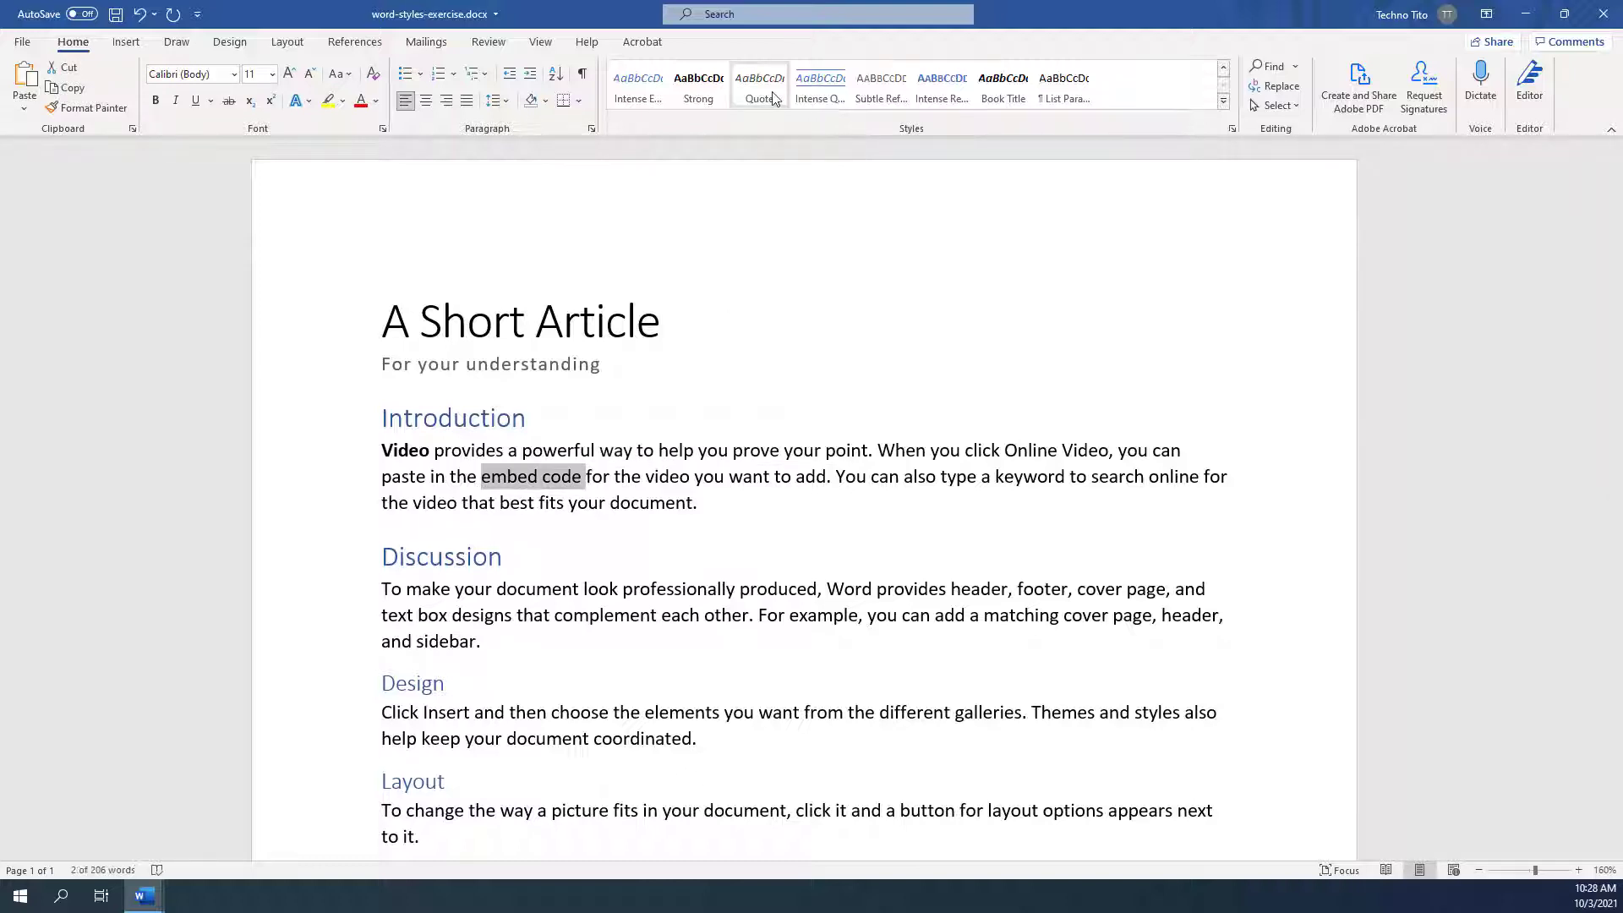
Step: Apply the Emphasis style to "embed code" in the Introduction paragraph and review the result
left_click(1223, 101)
left_click(1189, 88)
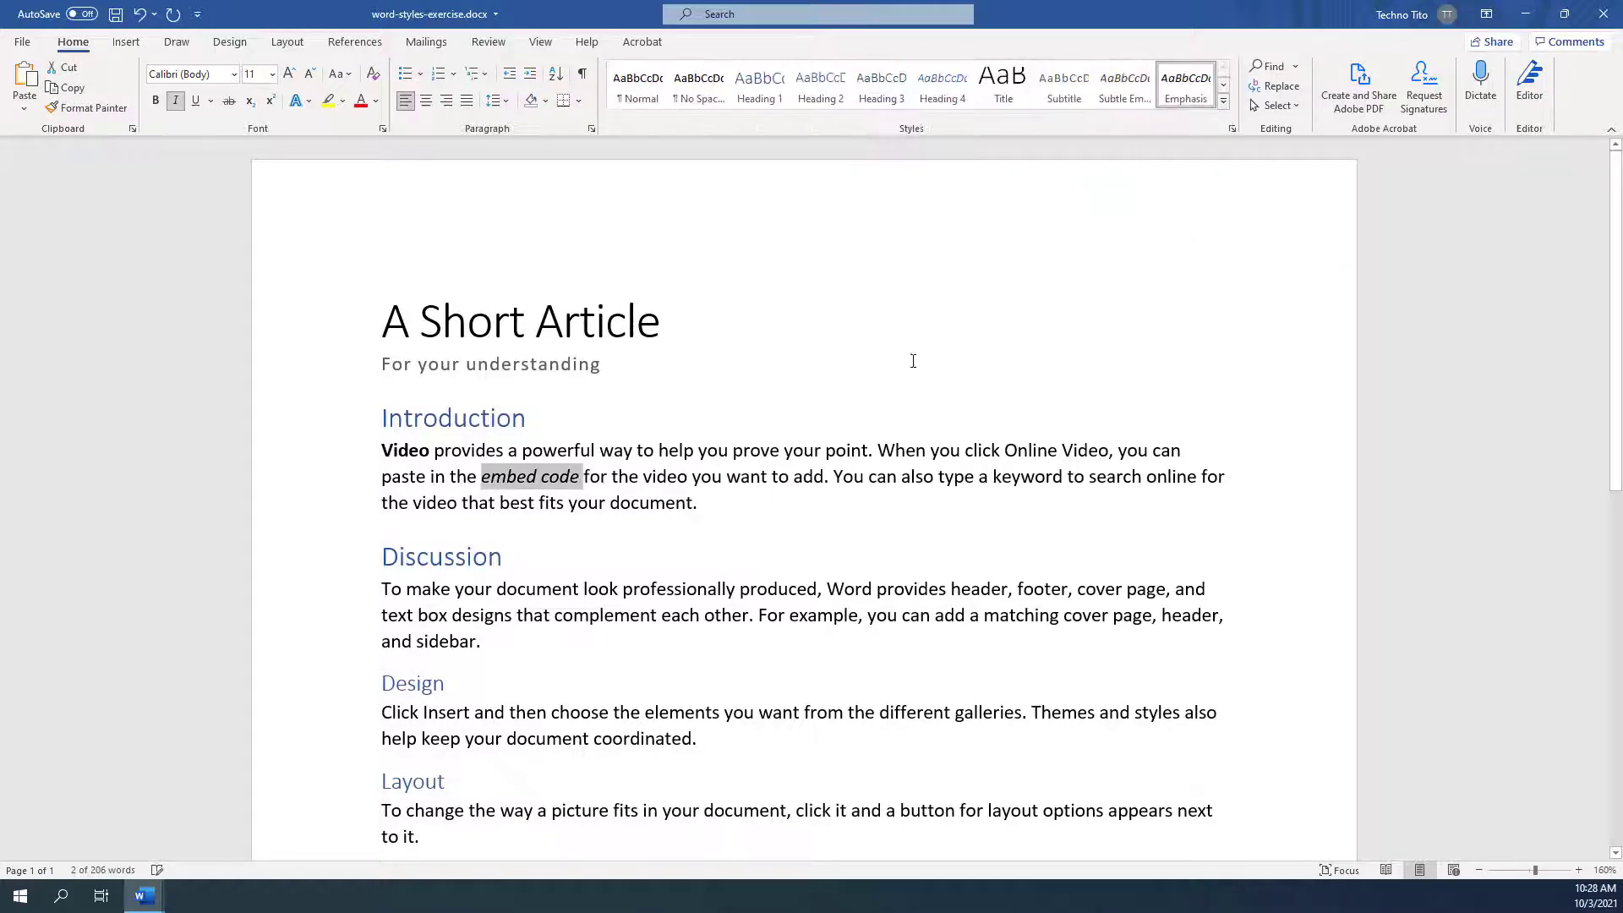
left_click(770, 500)
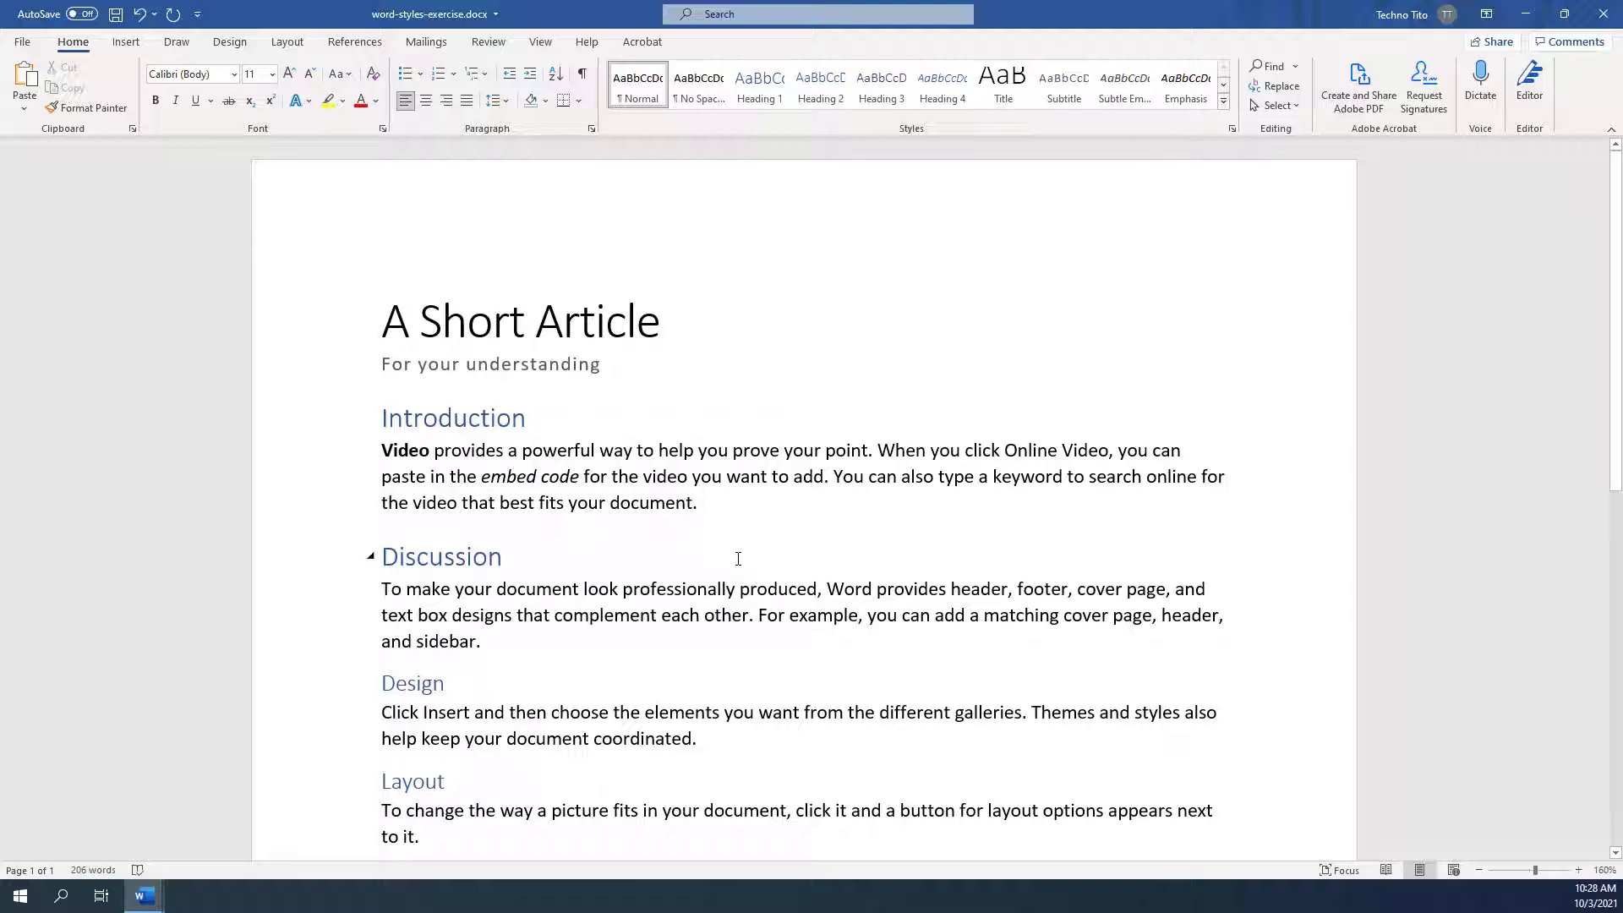
scroll(738, 558, "down", 1)
scroll(731, 545, "up", 1)
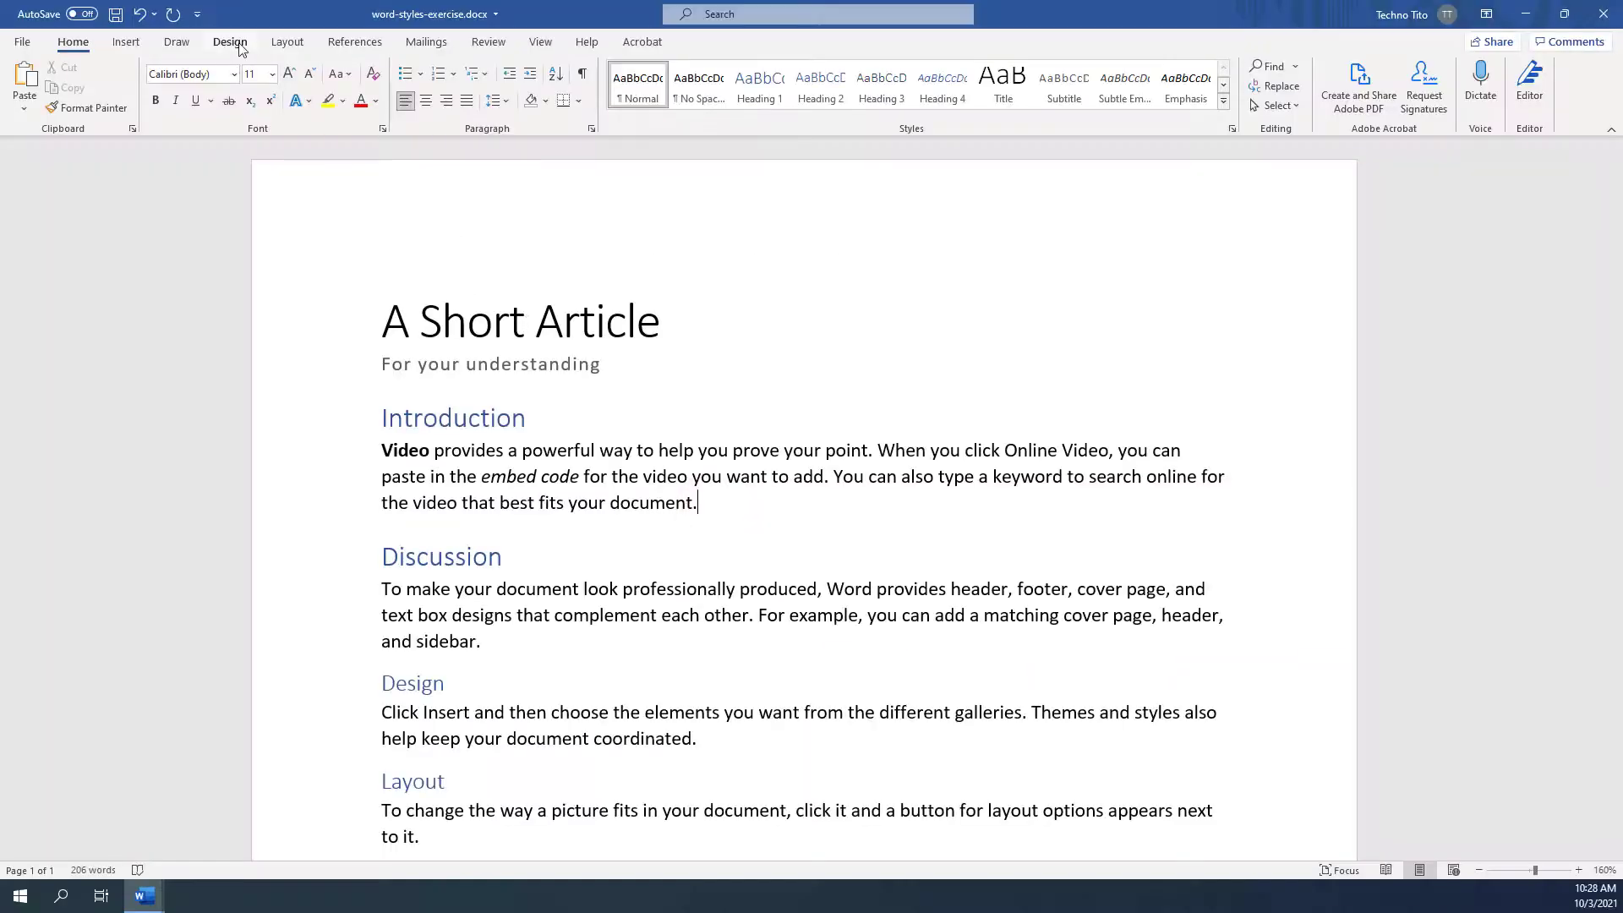
Step: Apply a style set with a large title and lines under the main headings, and use the Marquee theme colors
left_click(237, 42)
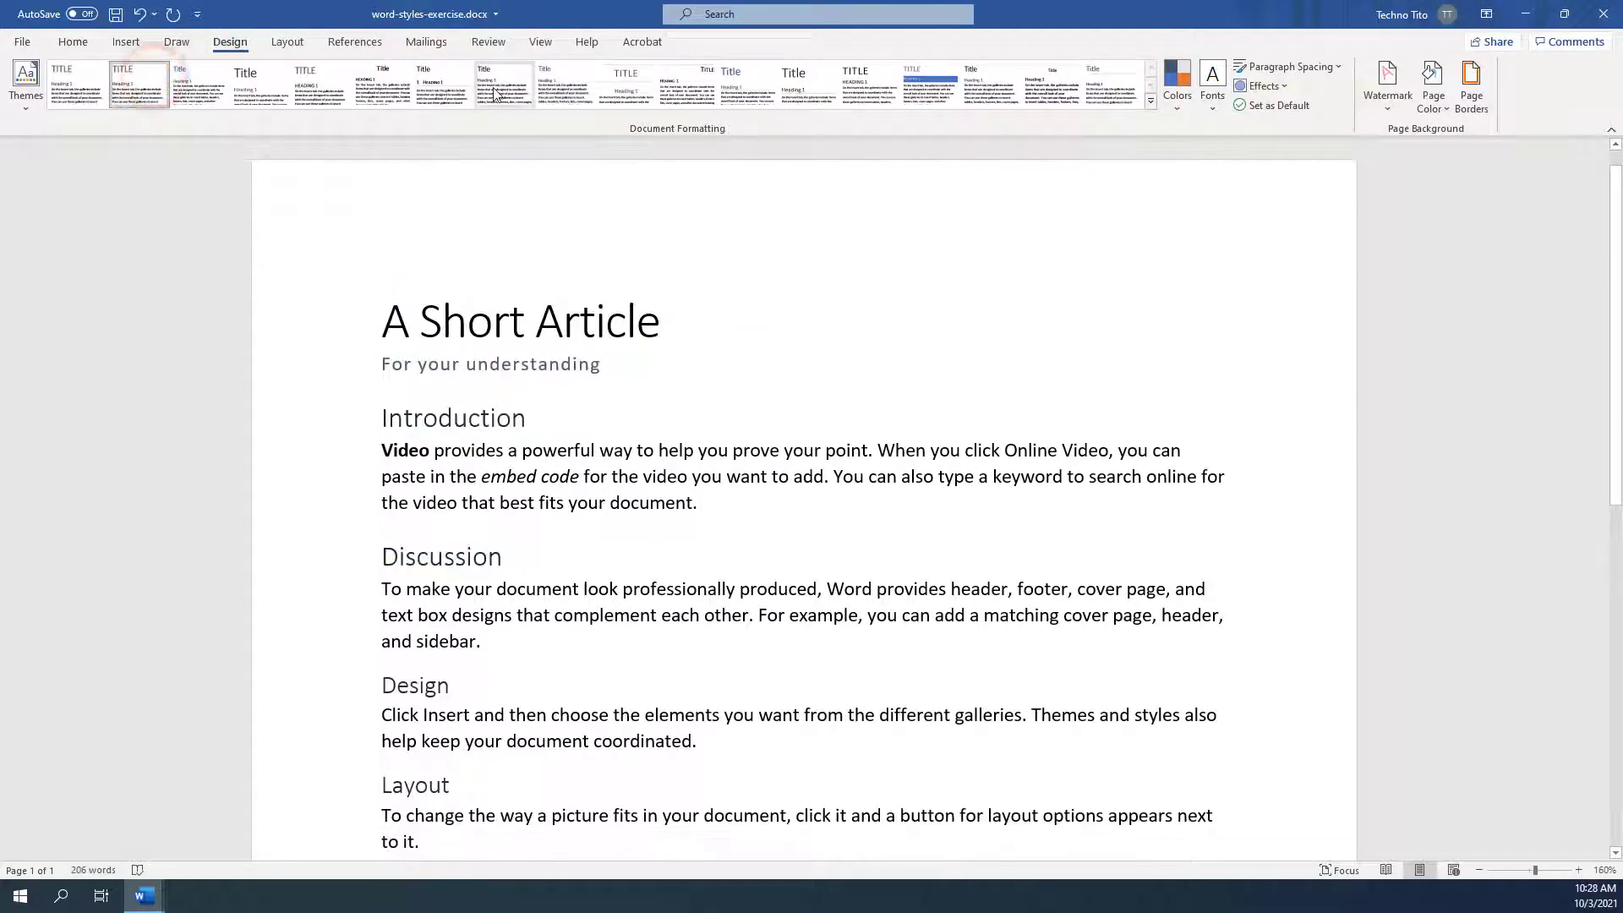
left_click(808, 84)
left_click(1176, 85)
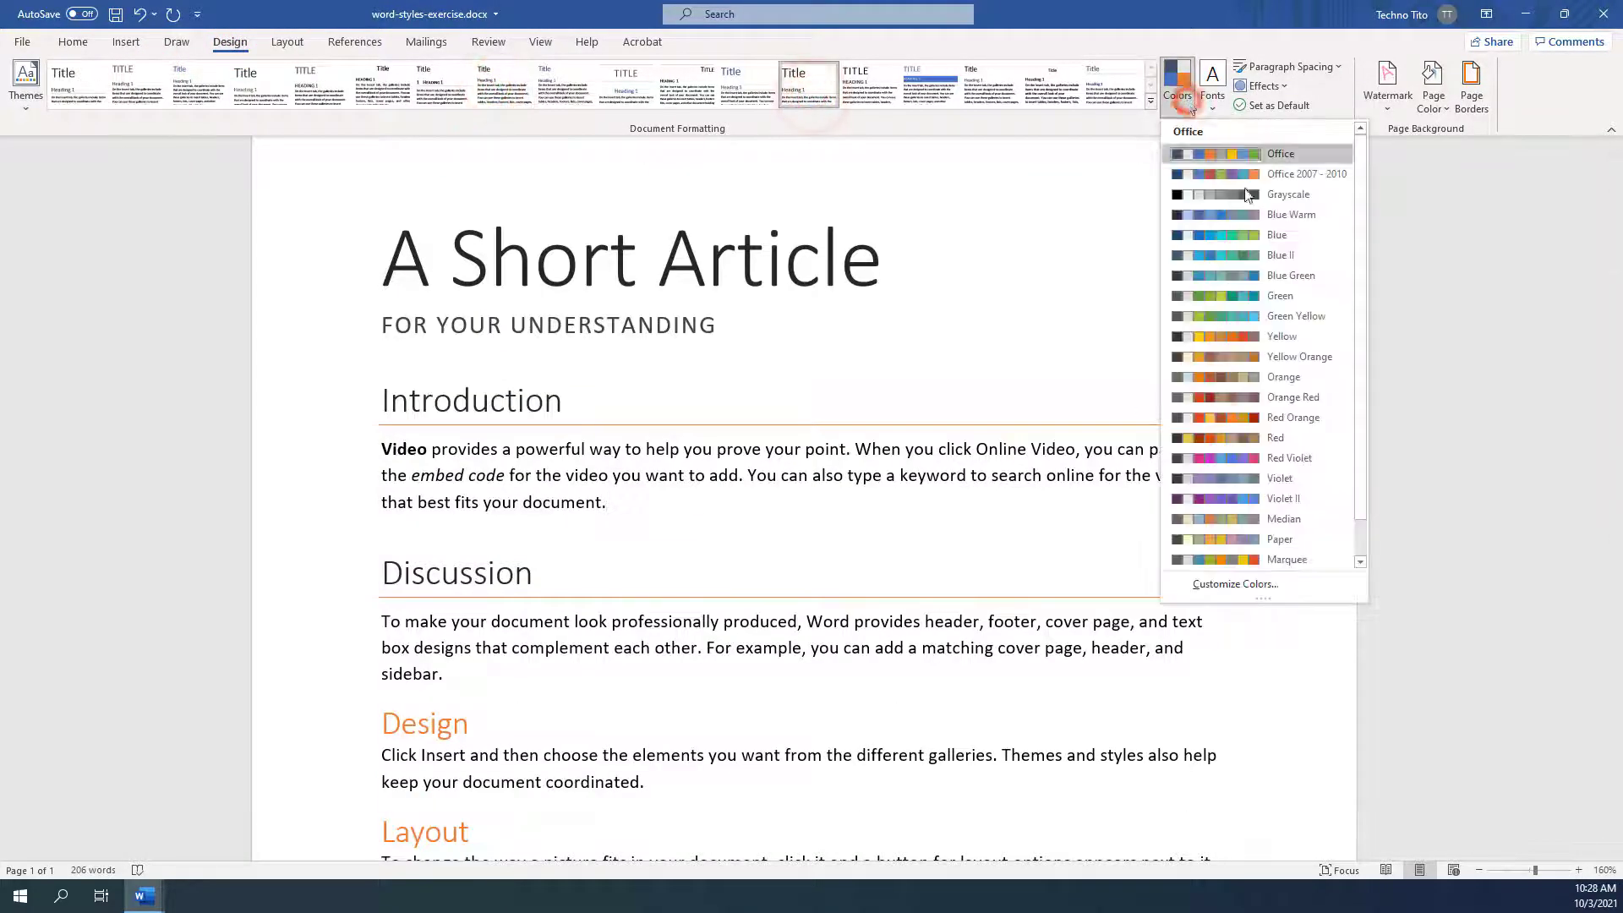
left_click(1251, 543)
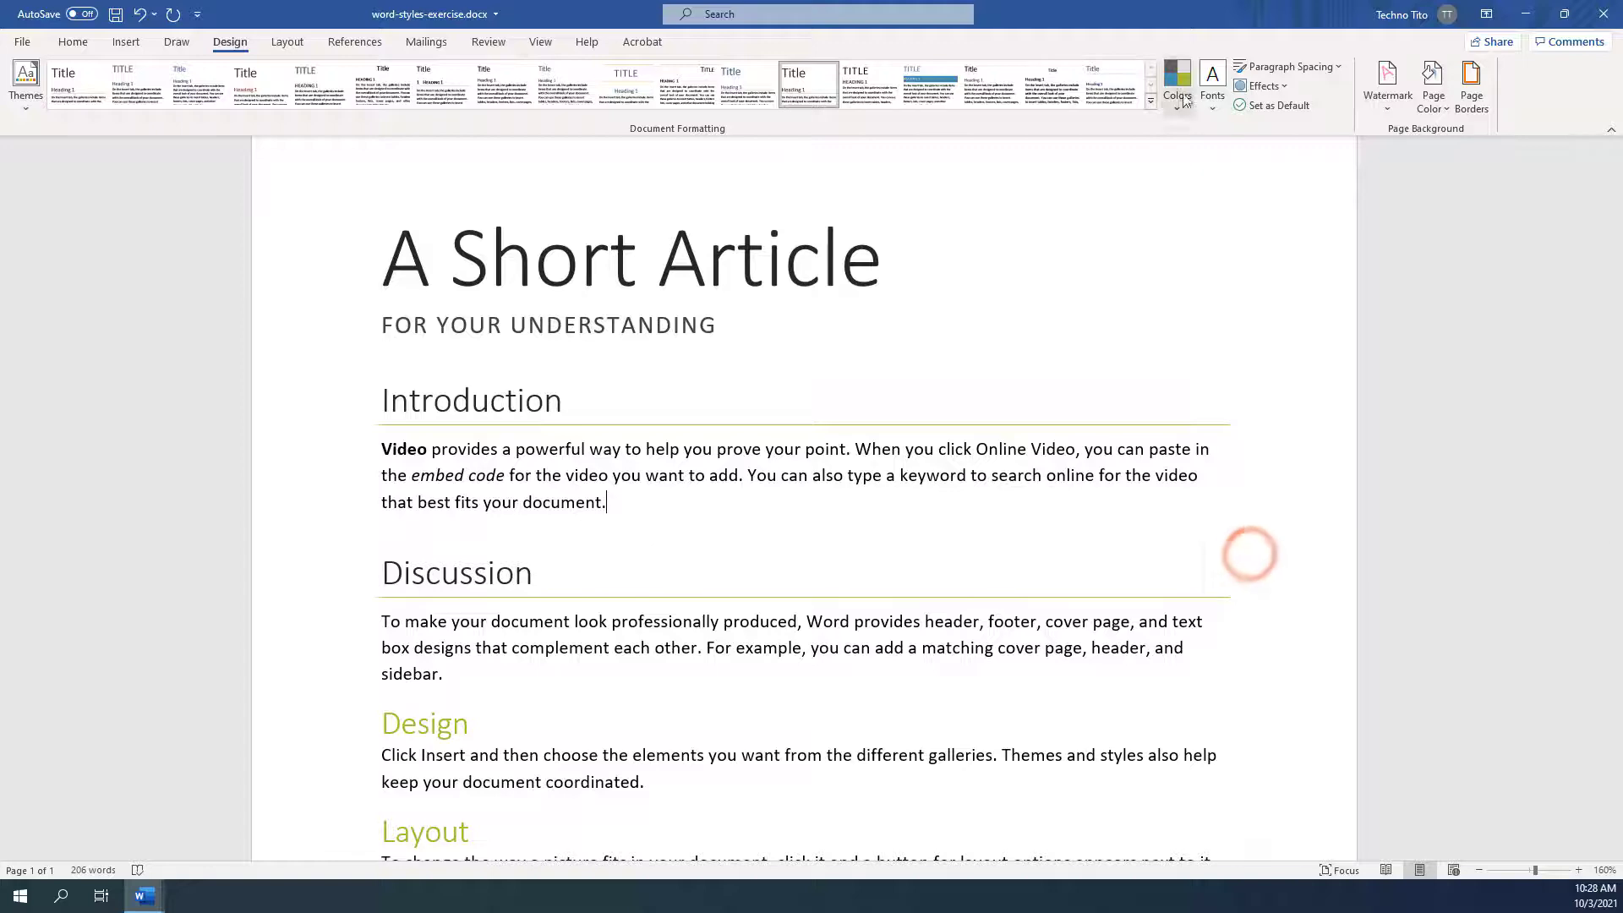
Step: Switch the document to a different theme font set and look through the page
left_click(1212, 91)
left_click(1304, 389)
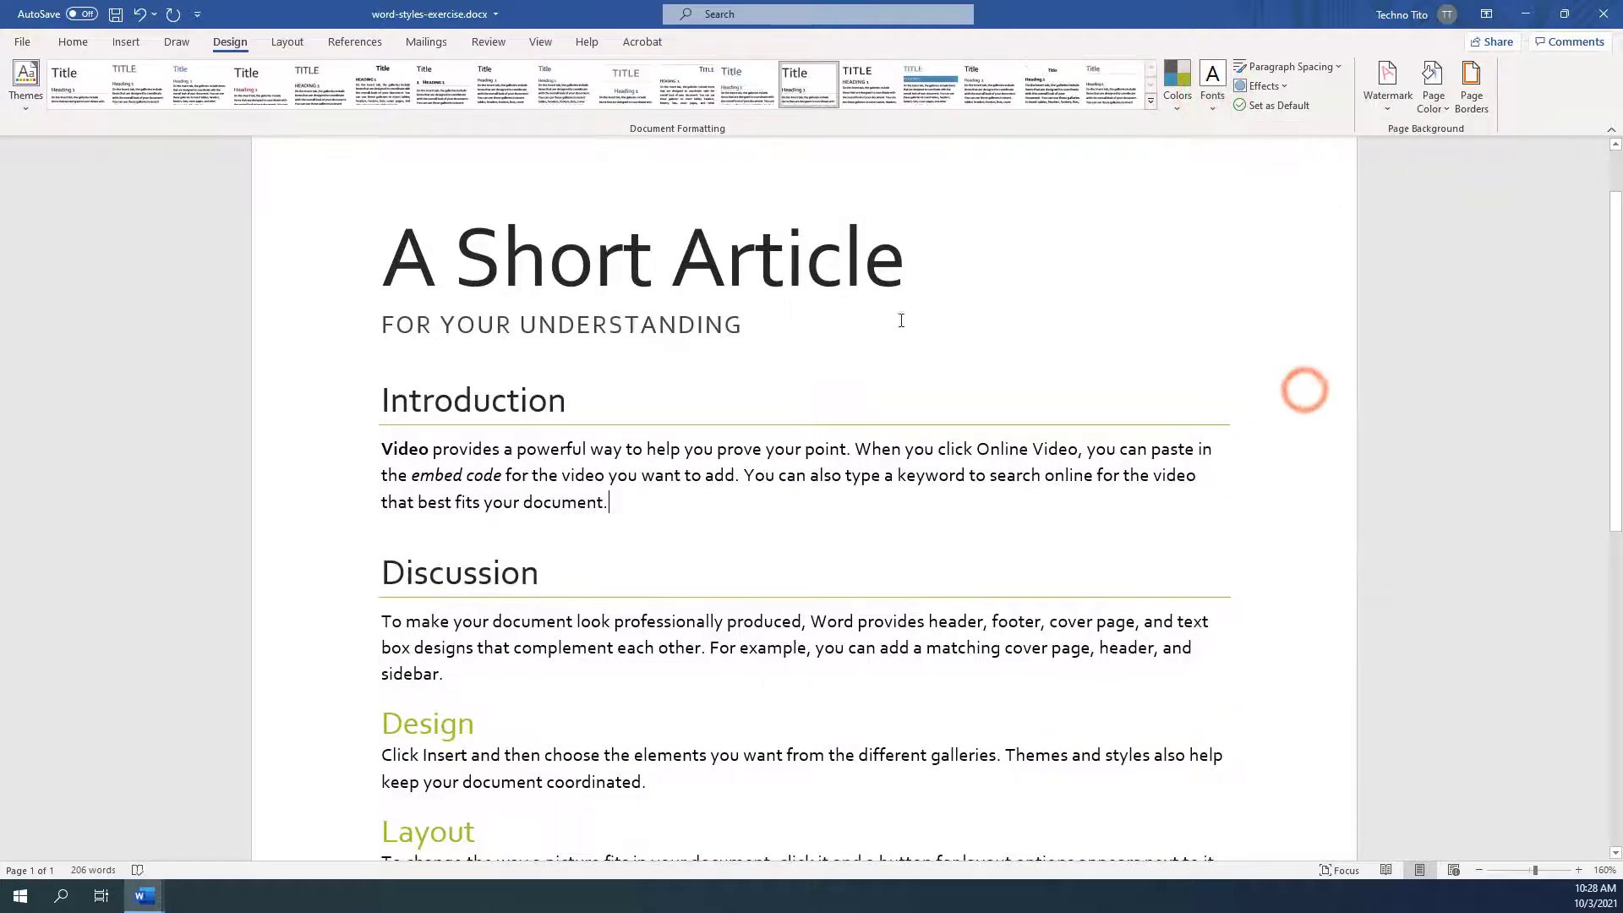
scroll(903, 319, "down", 5)
scroll(909, 305, "up", 10)
Step: Change the document's theme colors to Yellow and look through the page
left_click(1177, 84)
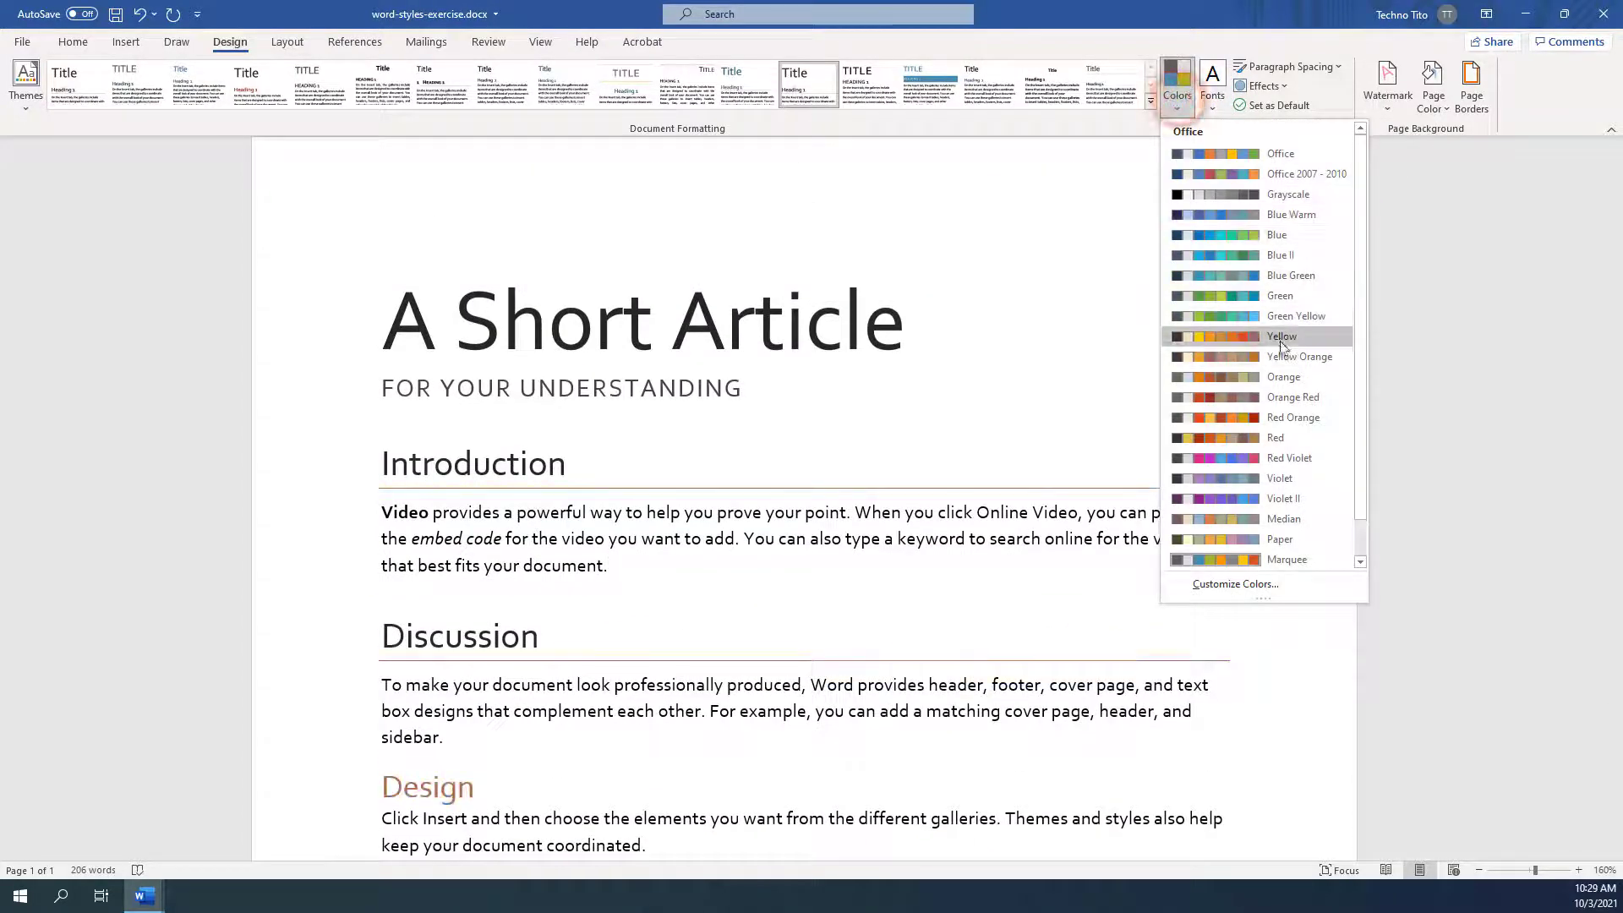
left_click(1283, 338)
left_click(1061, 344)
scroll(1058, 344, "down", 5)
scroll(1061, 344, "up", 6)
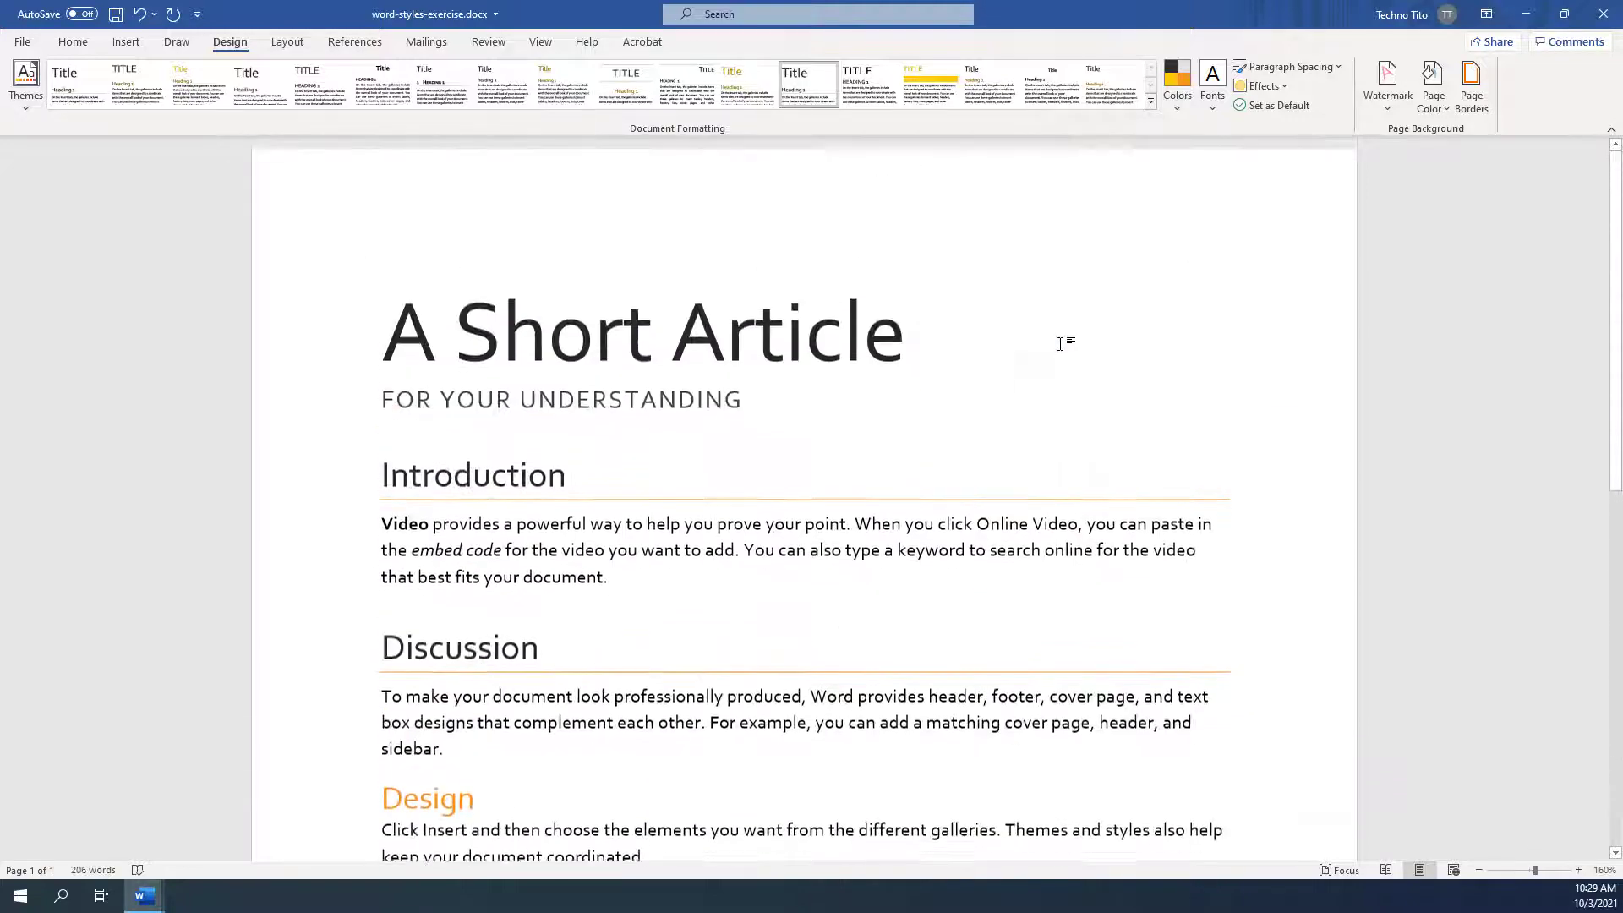
Step: Apply the style set with a line under the title, an italic subtitle and bold colored headings, and review the document
left_click(1112, 84)
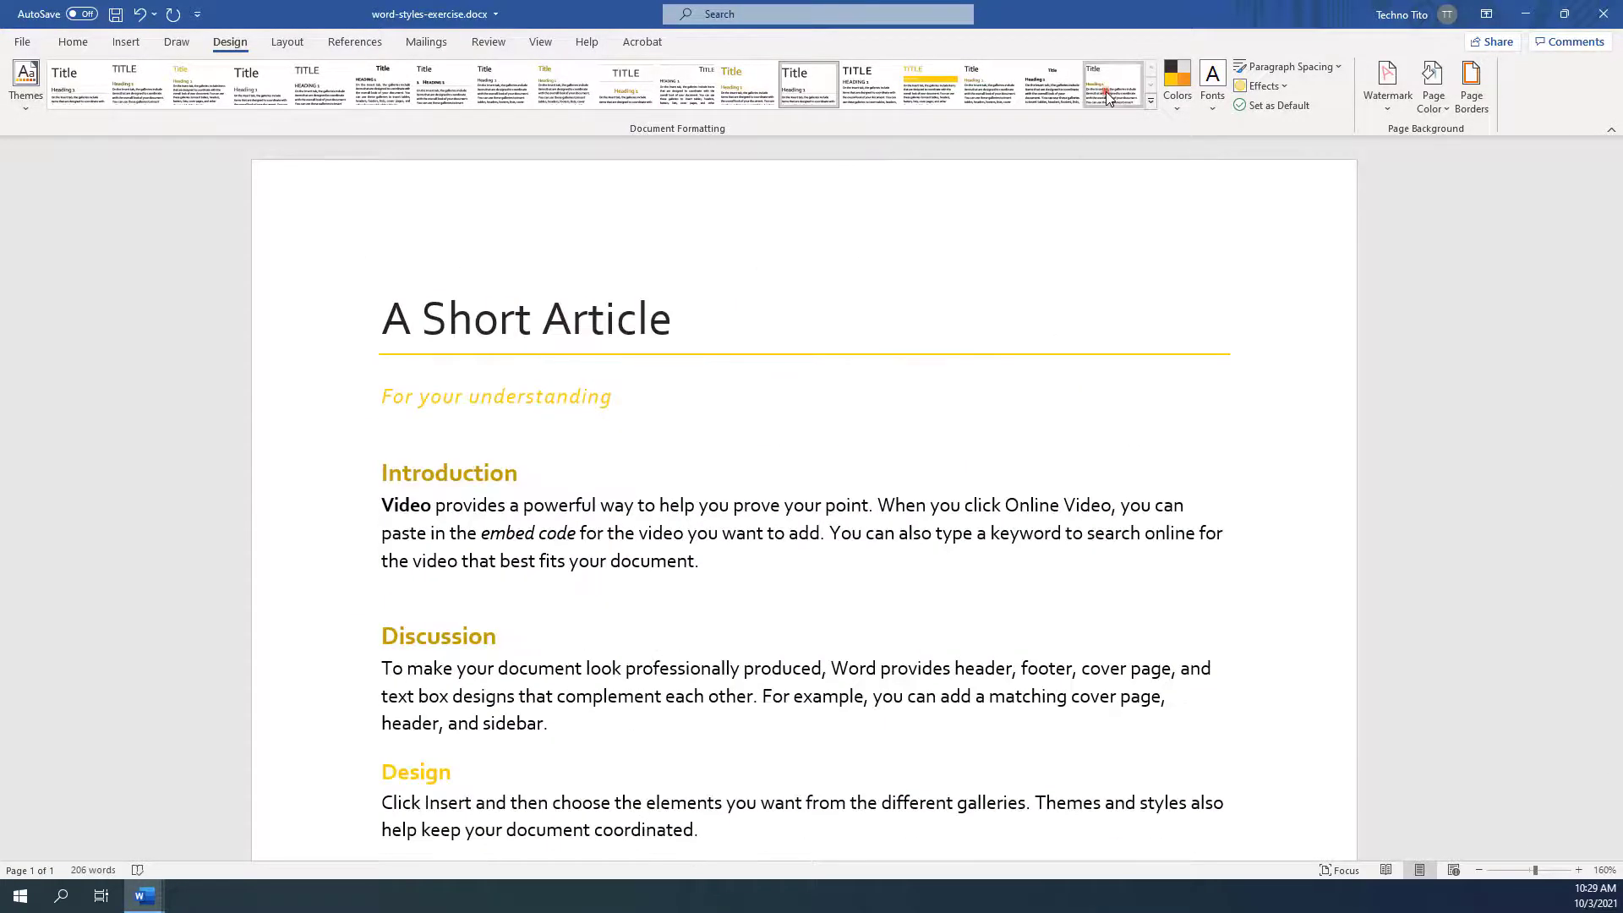
scroll(1004, 301, "down", 5)
scroll(1004, 301, "up", 5)
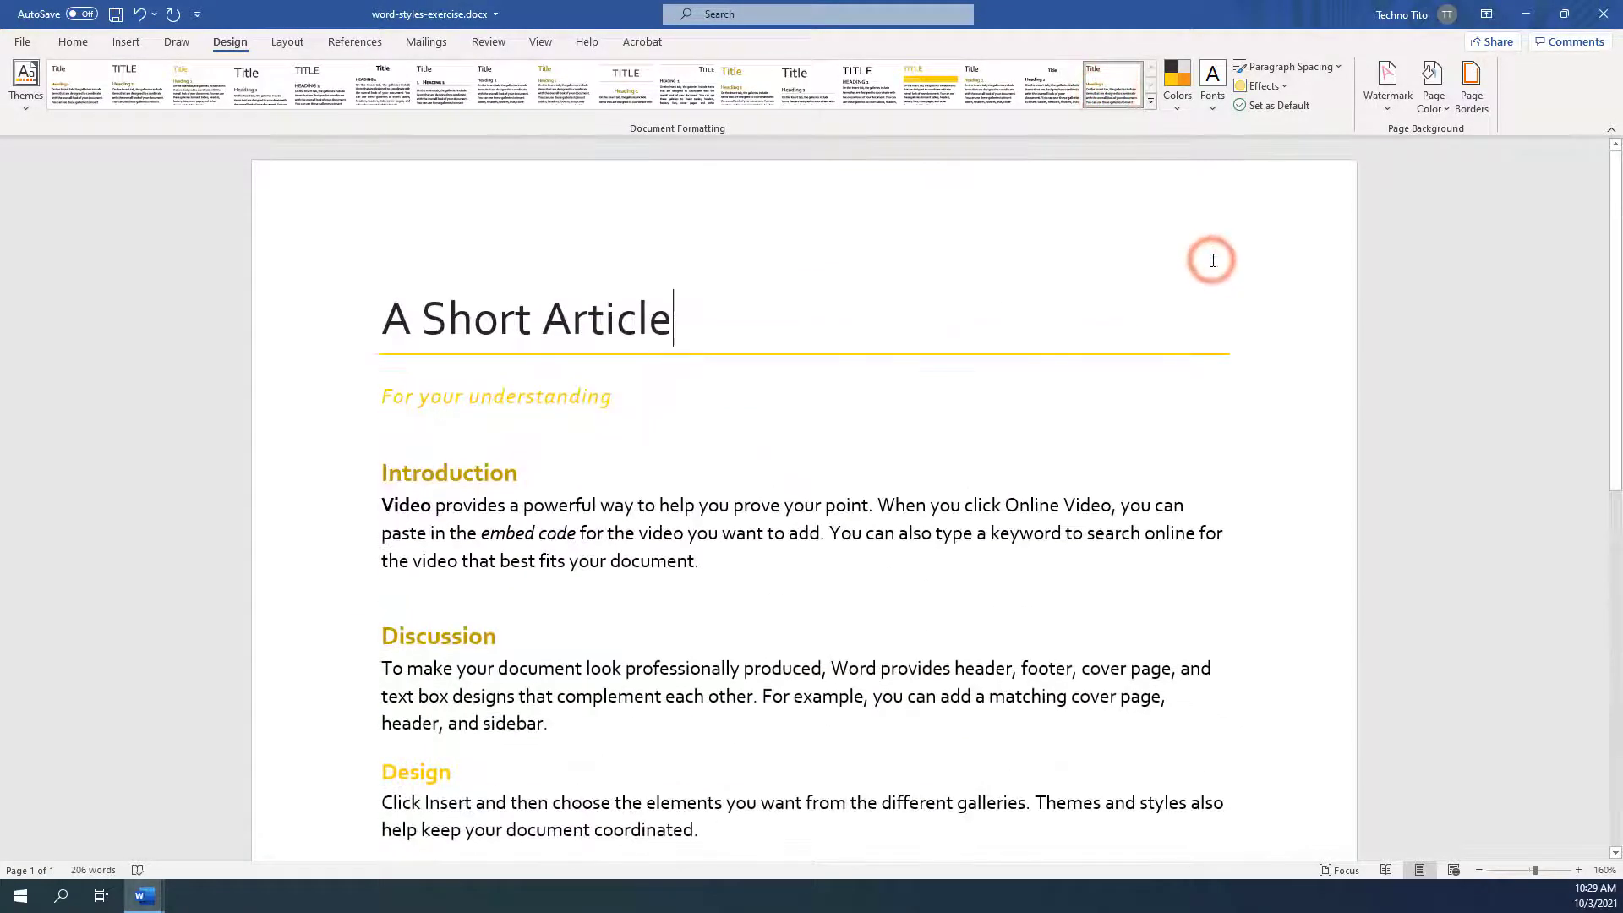
Step: Apply the Gallery theme to the document and review the restyled text
left_click(25, 83)
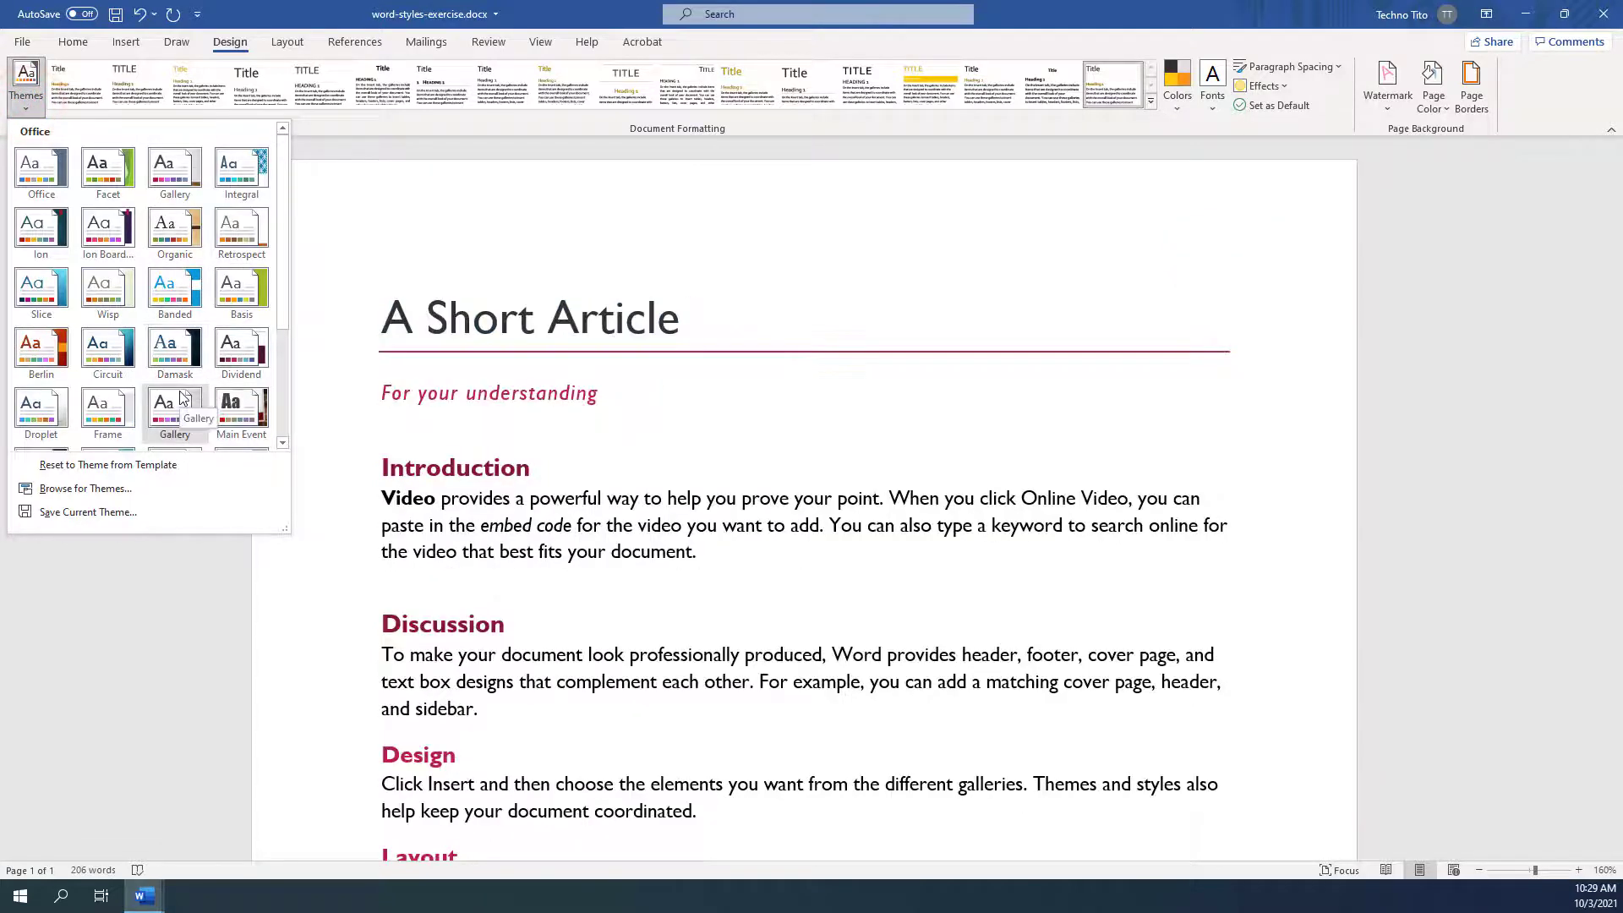
left_click(180, 393)
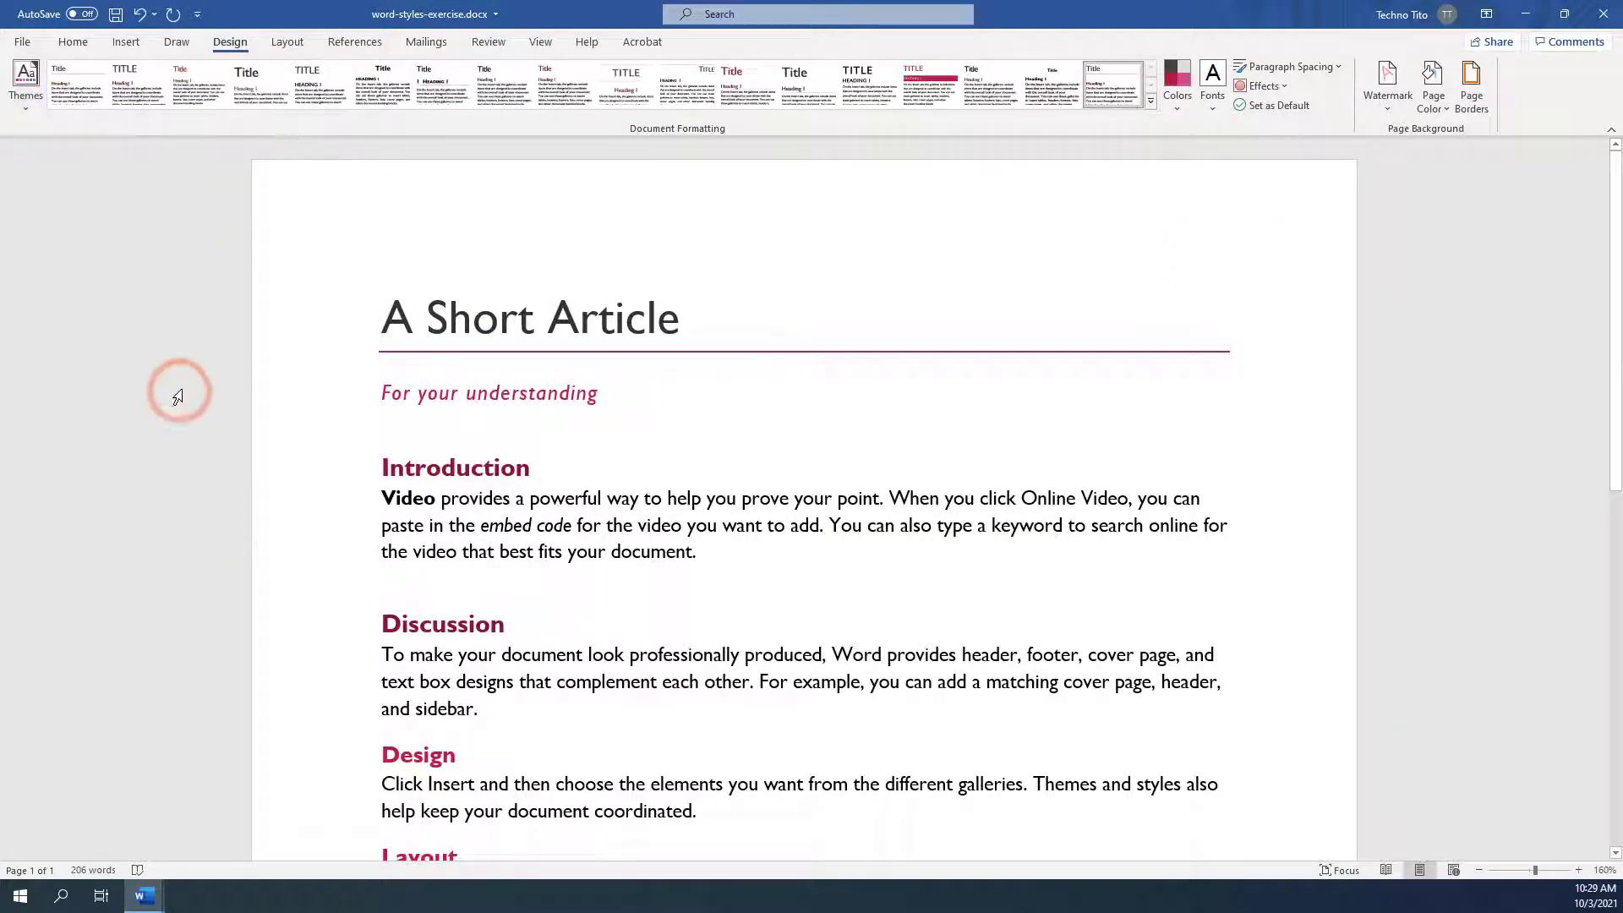
scroll(684, 460, "down", 3)
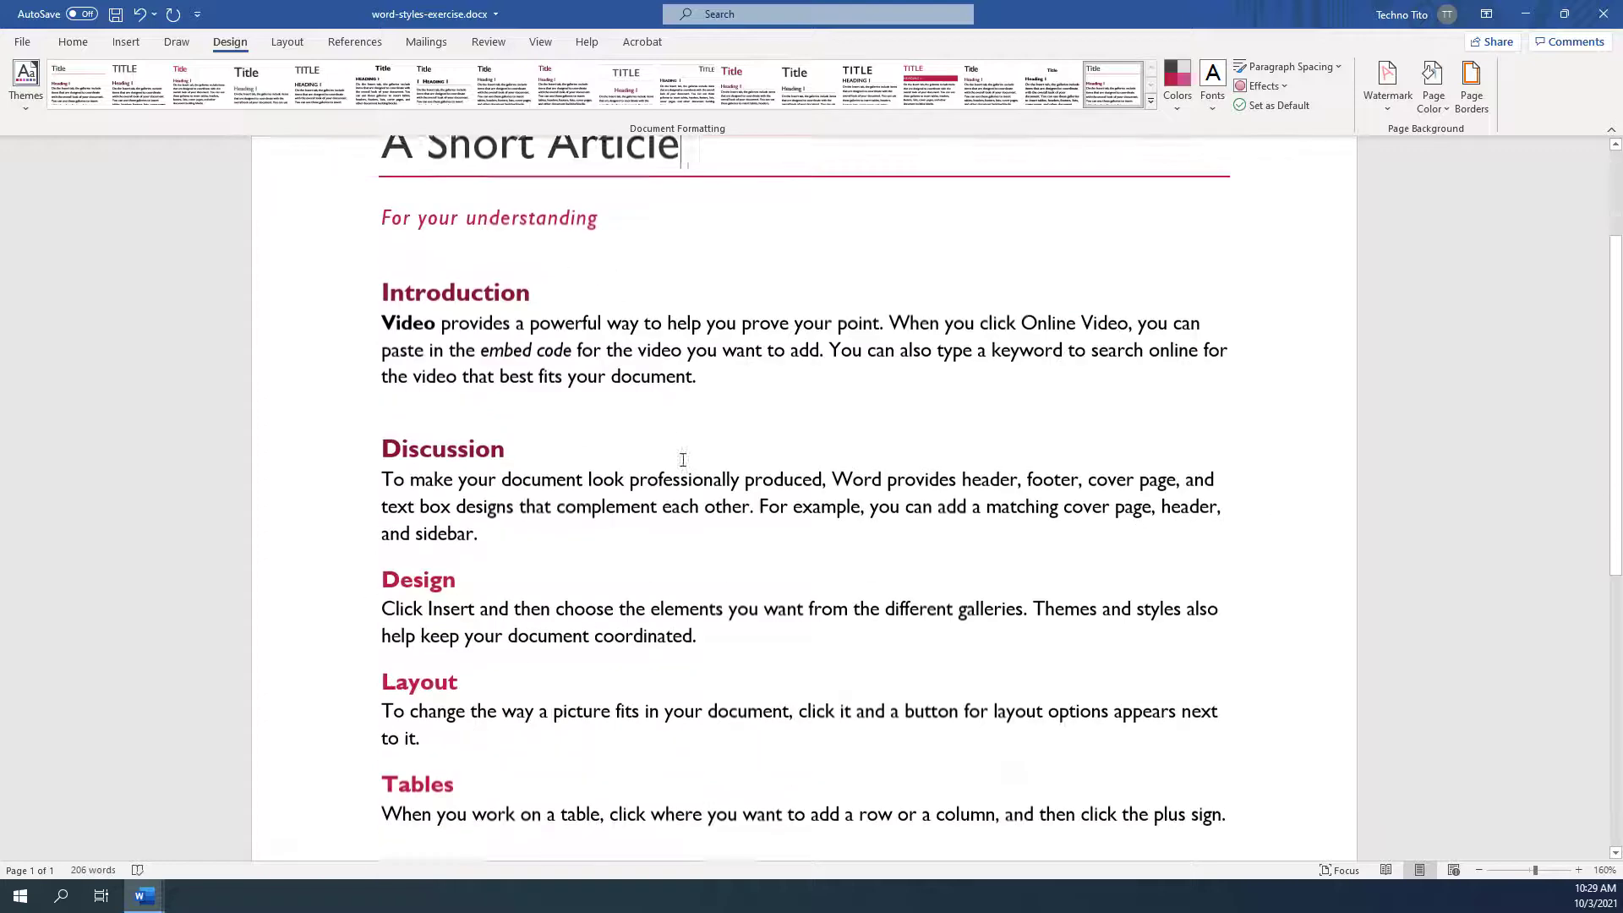
scroll(683, 460, "up", 3)
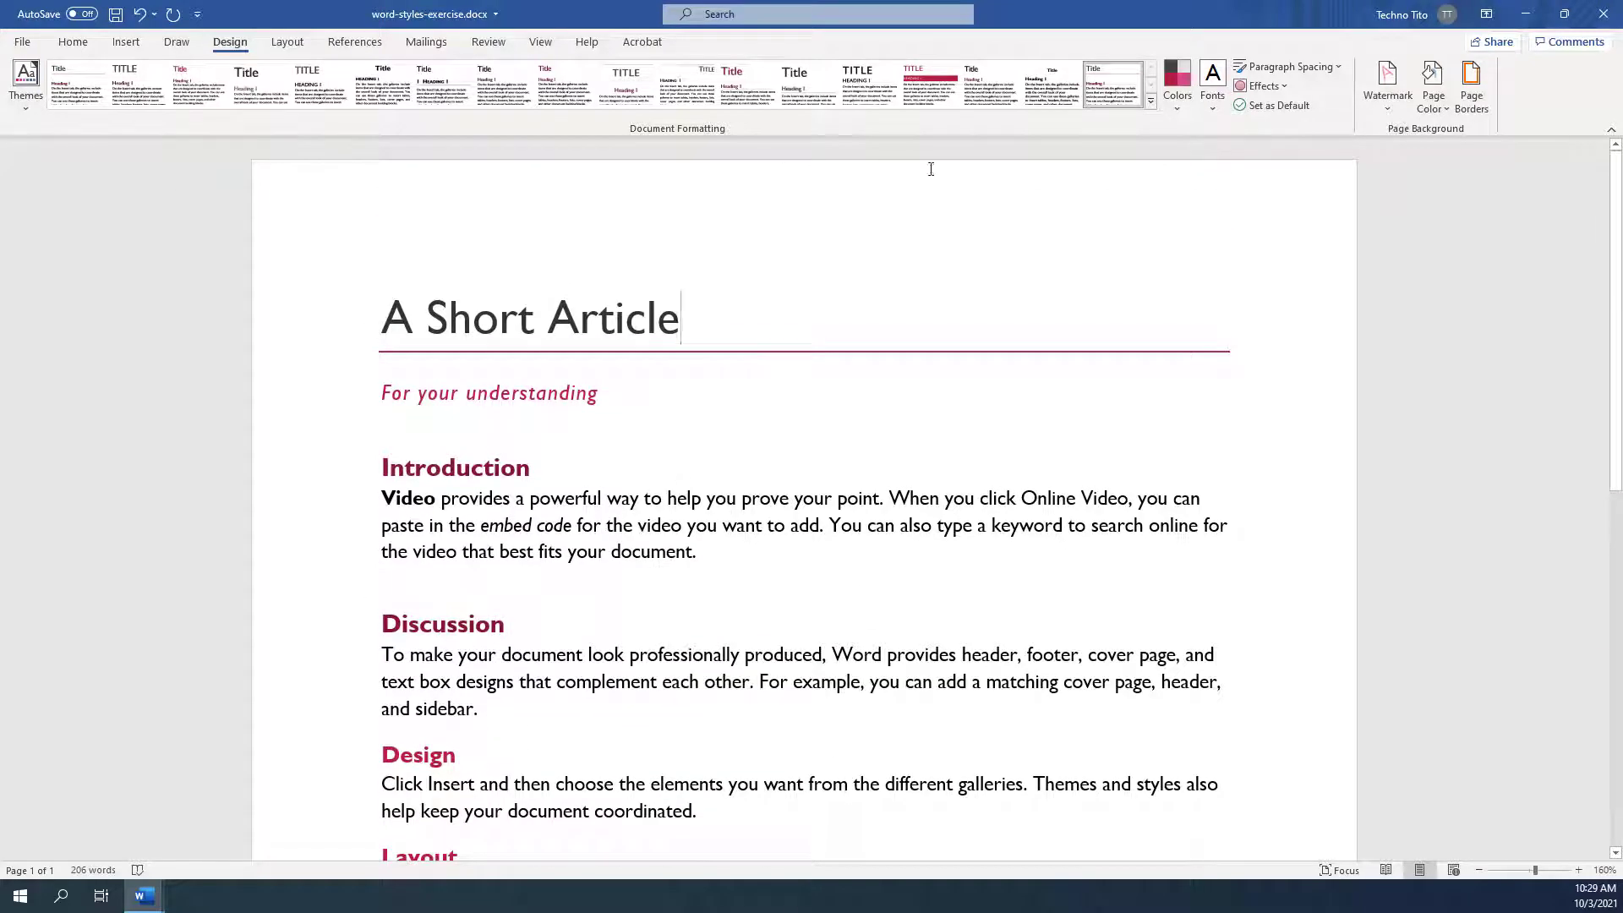
Step: Modify the Heading 1 style to be underlined and 16 pt, trying centered alignment before setting it back to left
left_click(77, 44)
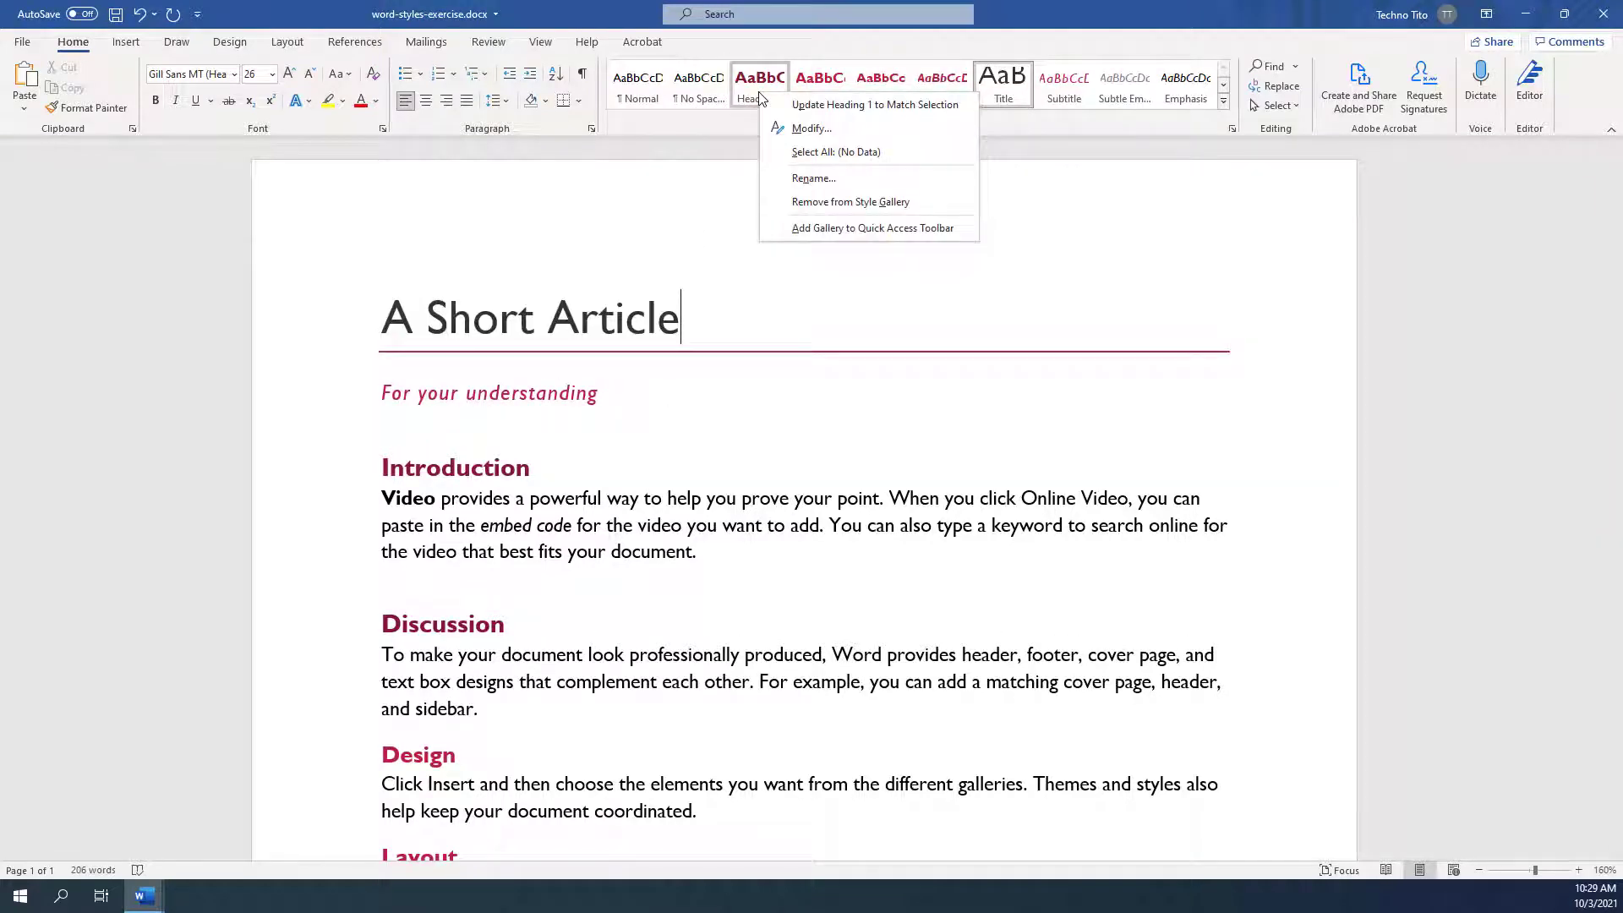
left_click(822, 130)
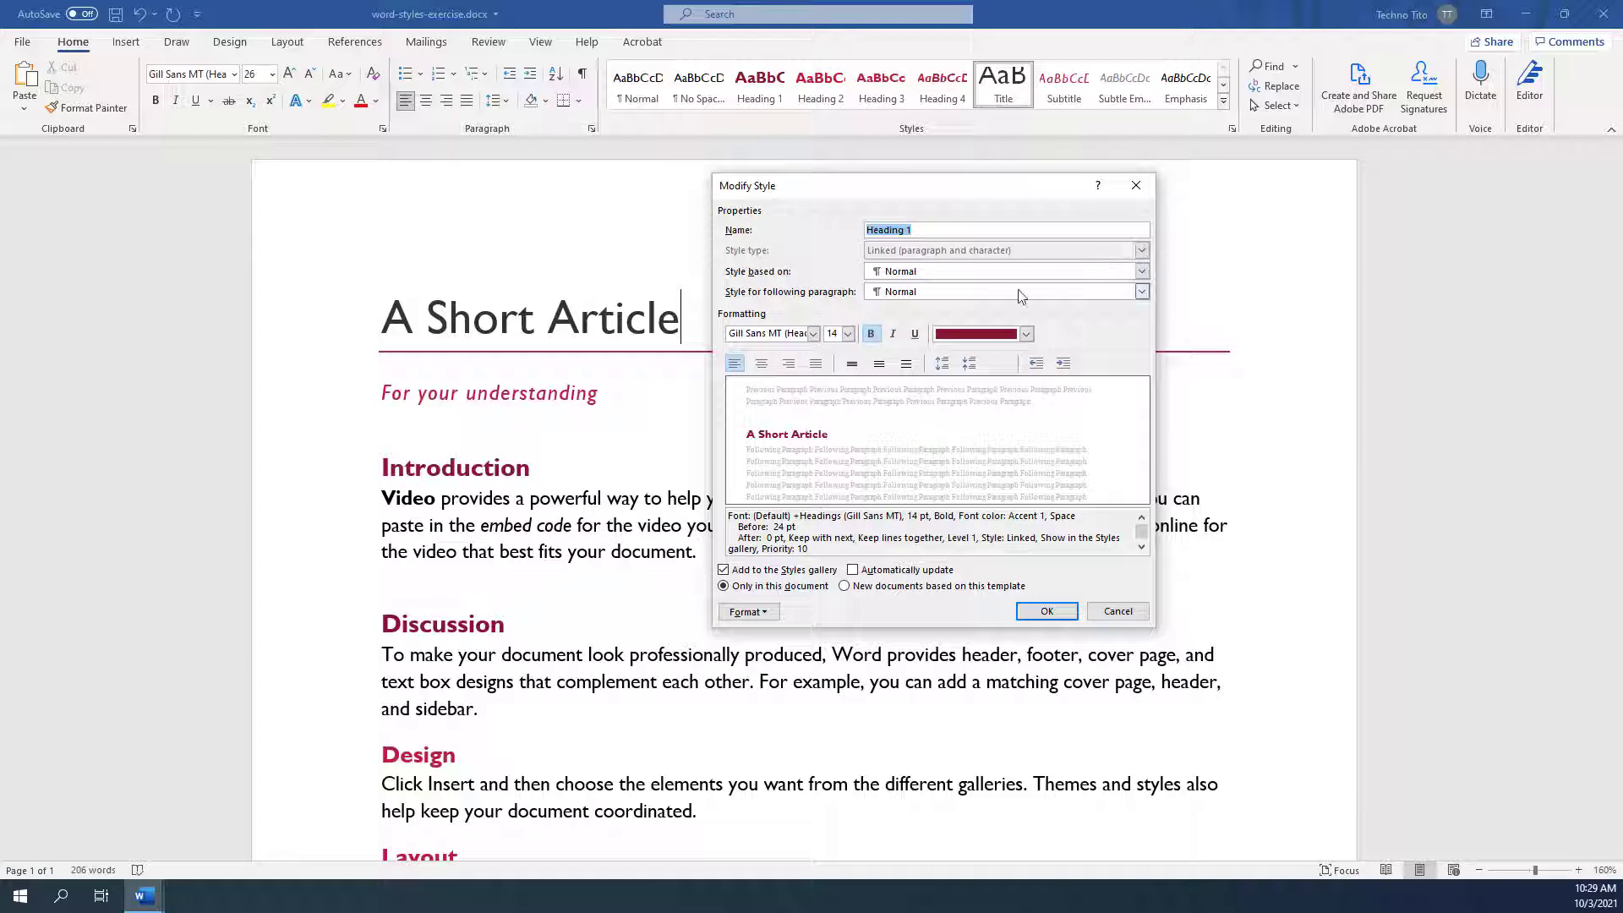
left_click(915, 335)
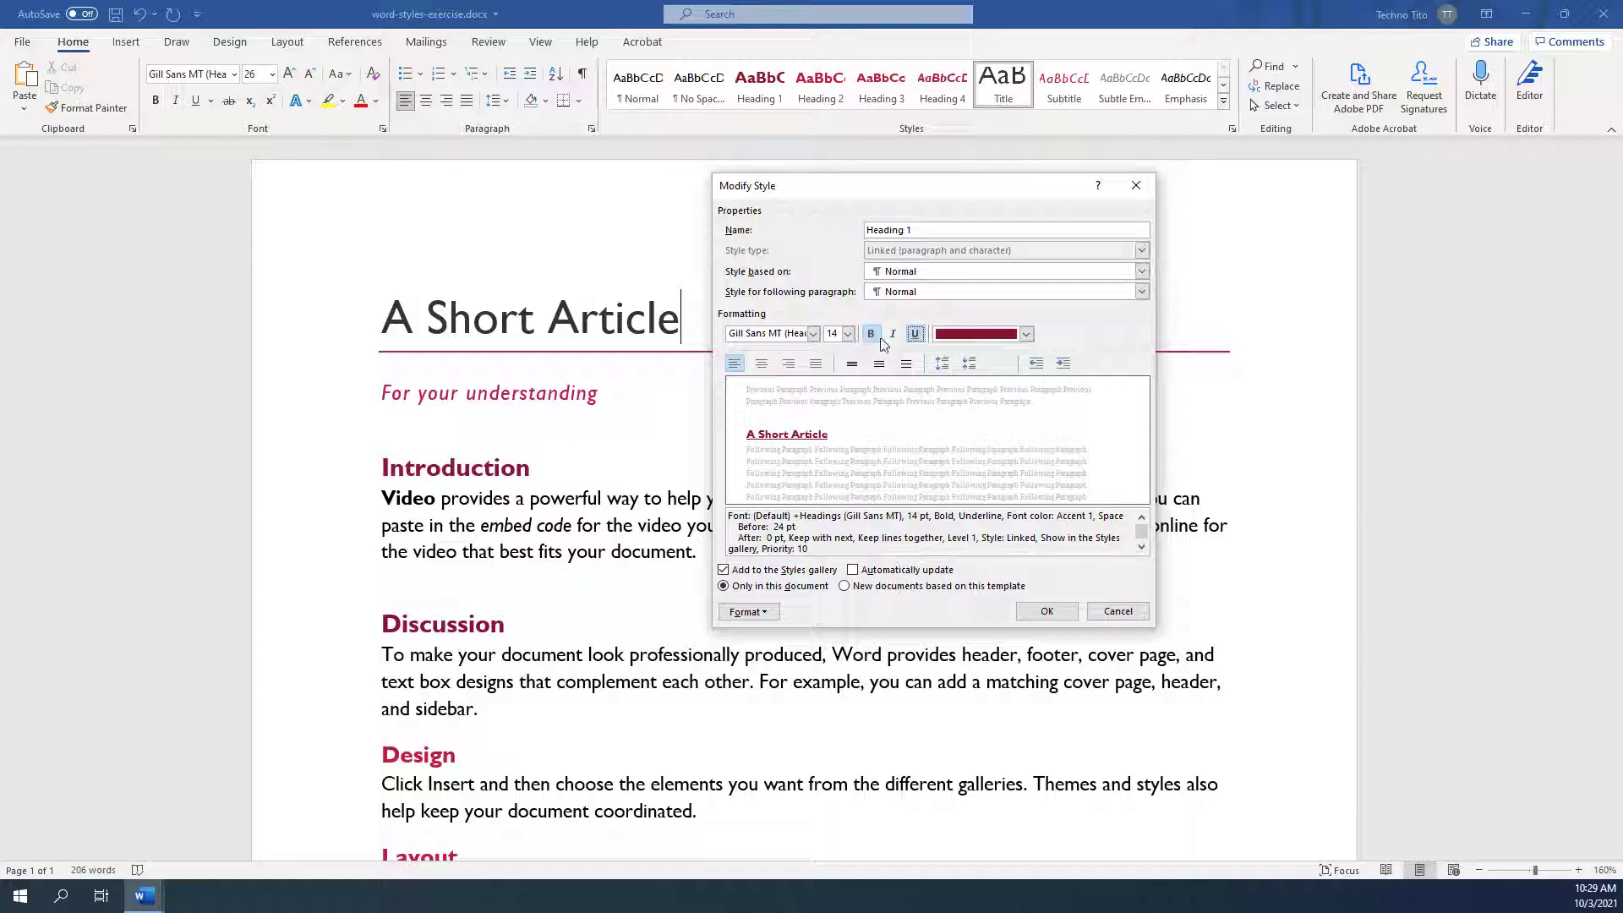
left_click(846, 334)
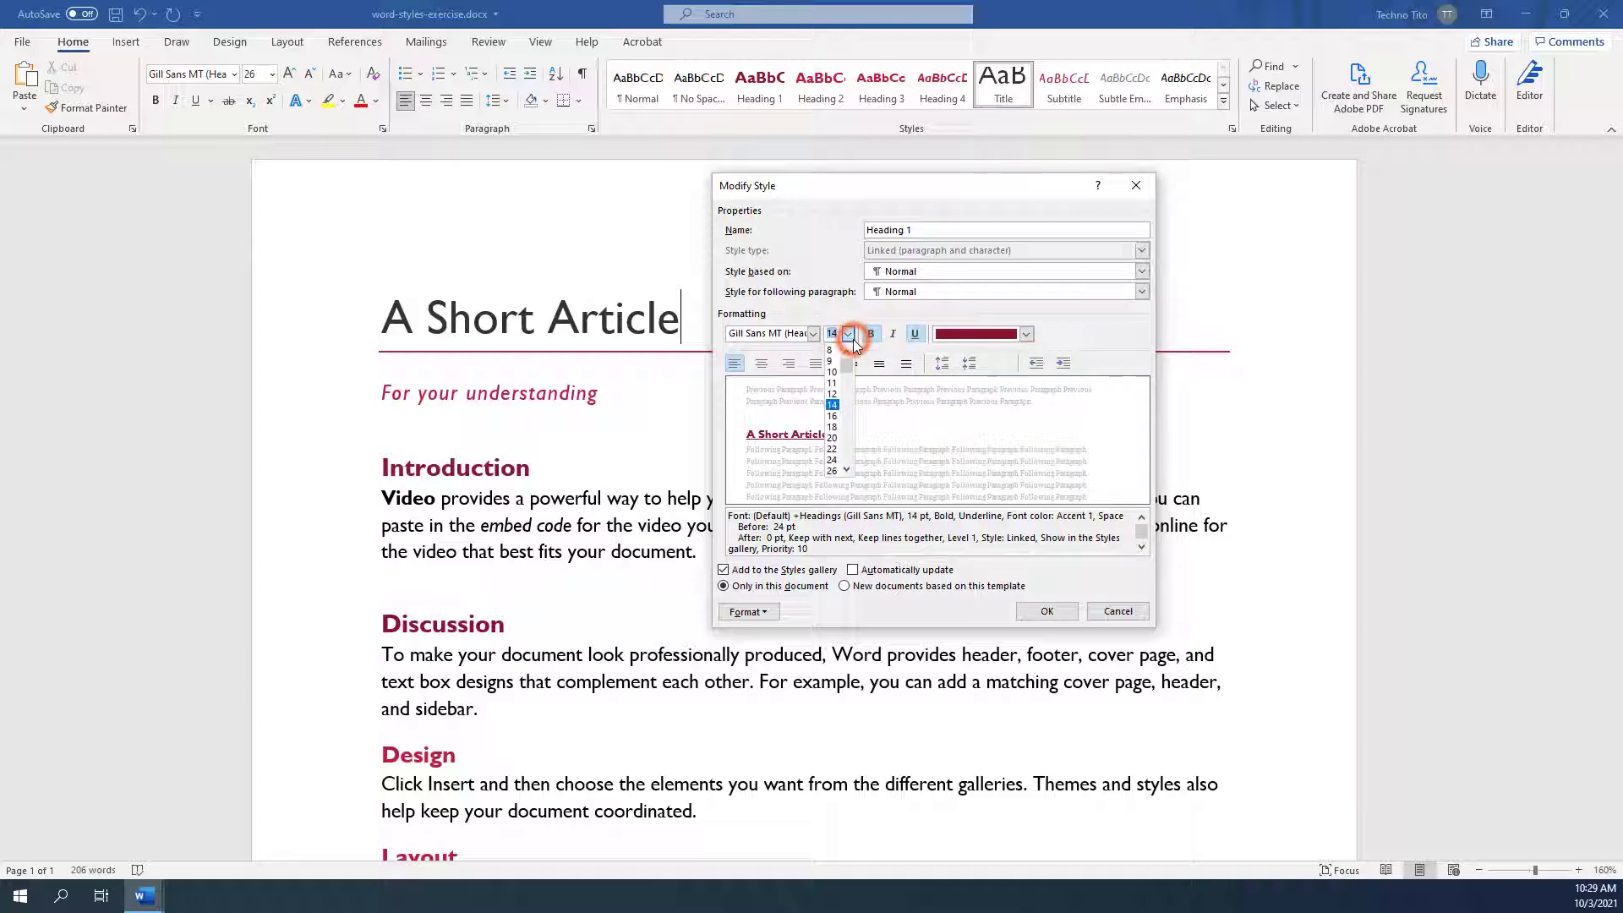
left_click(829, 414)
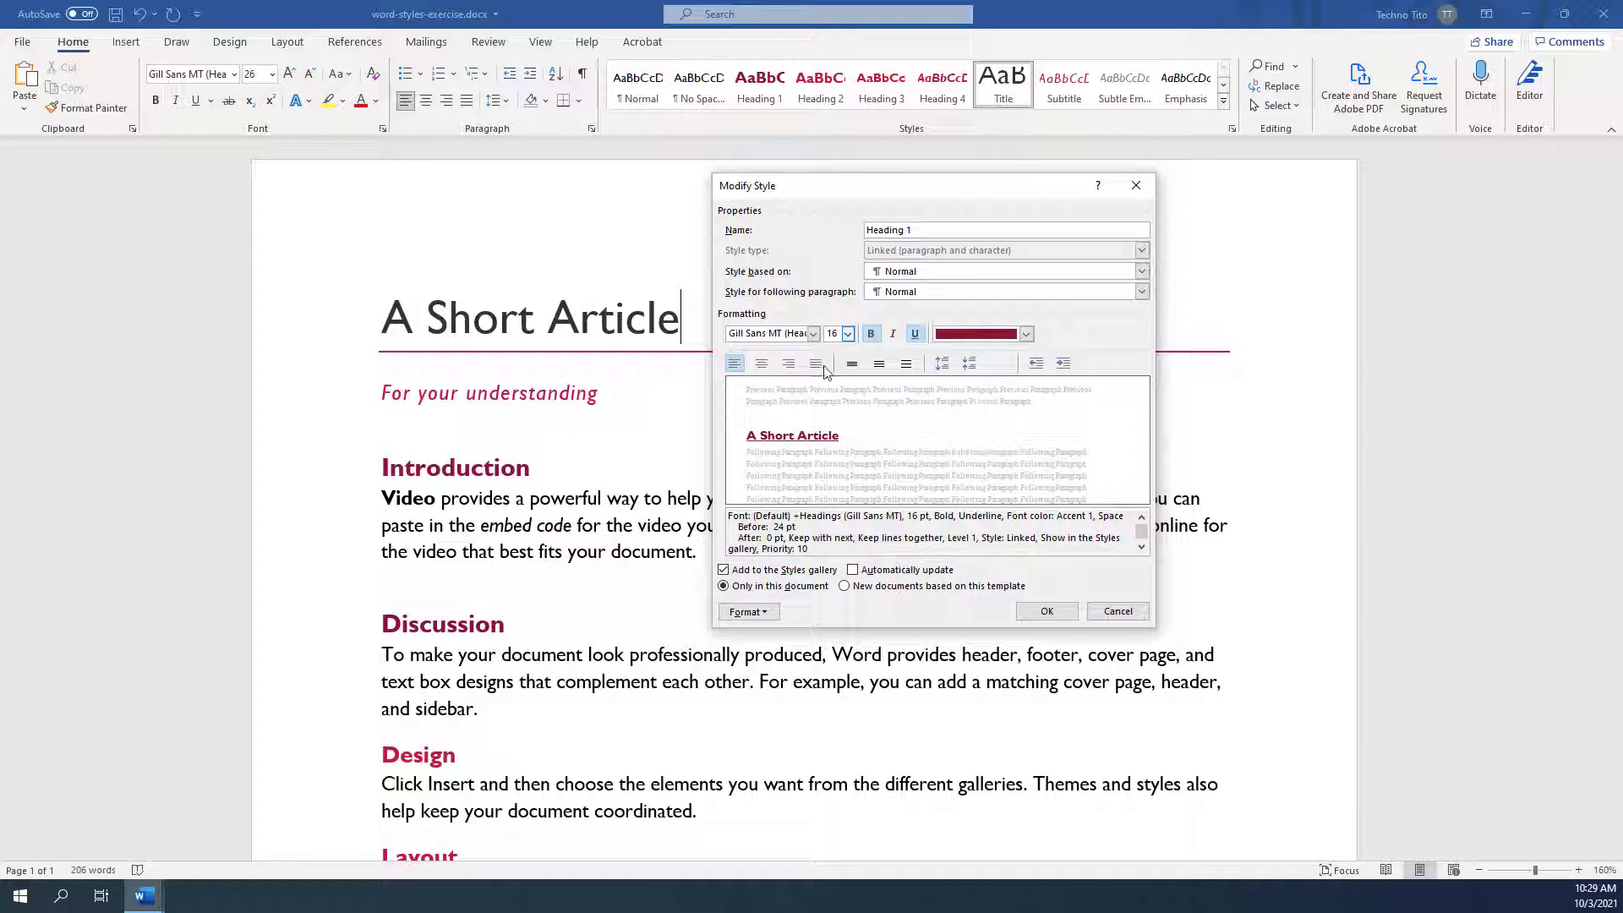
left_click(765, 364)
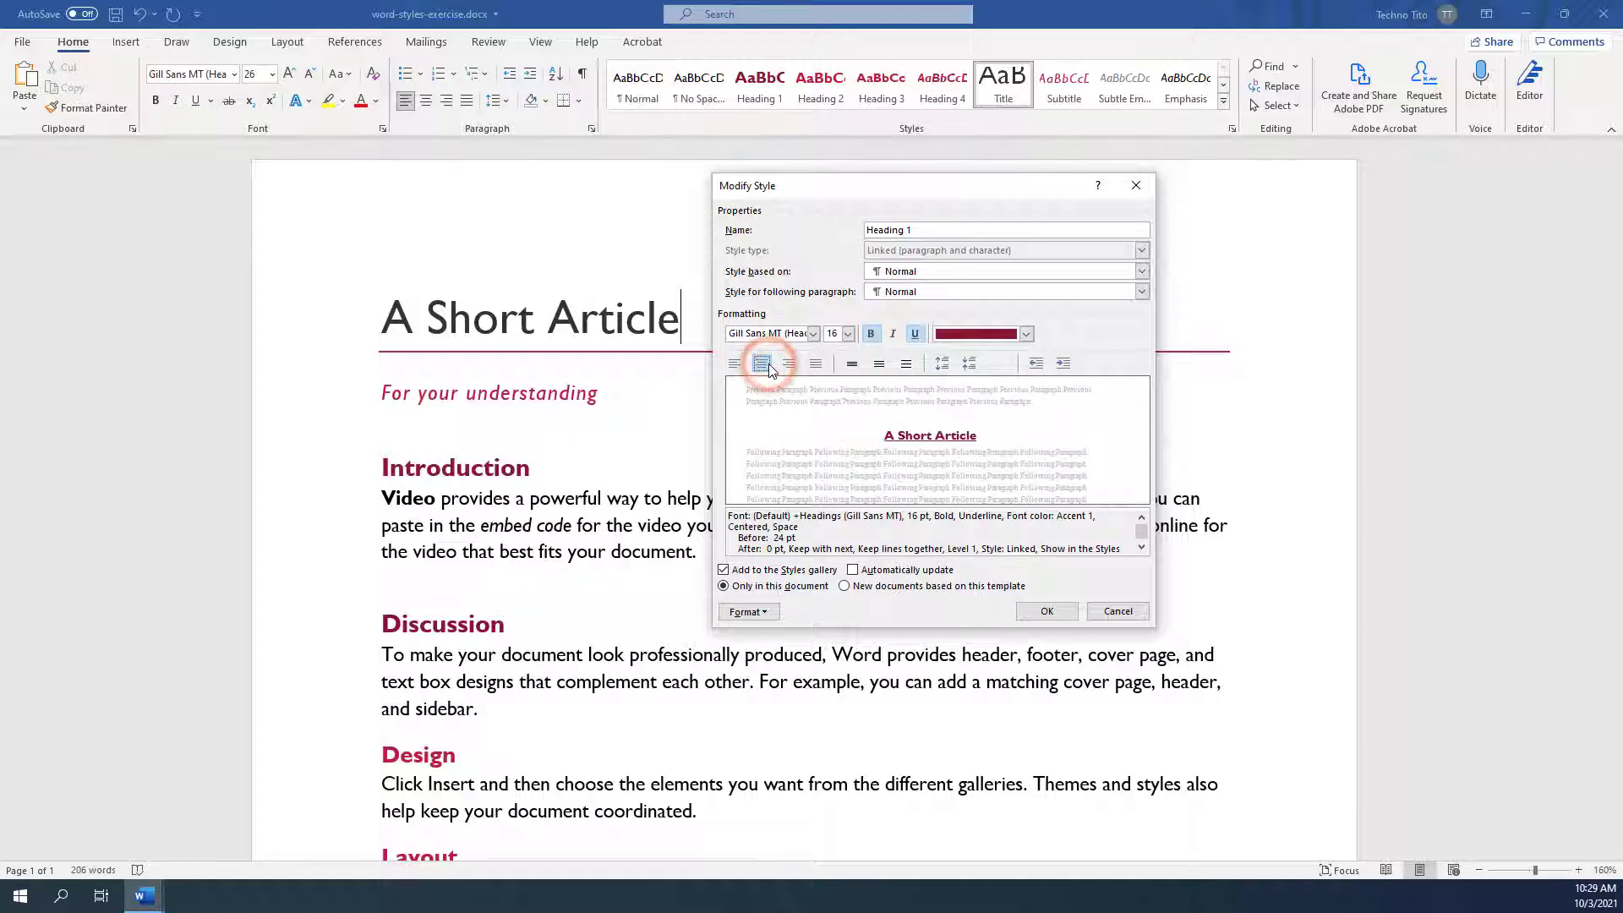
left_click(741, 369)
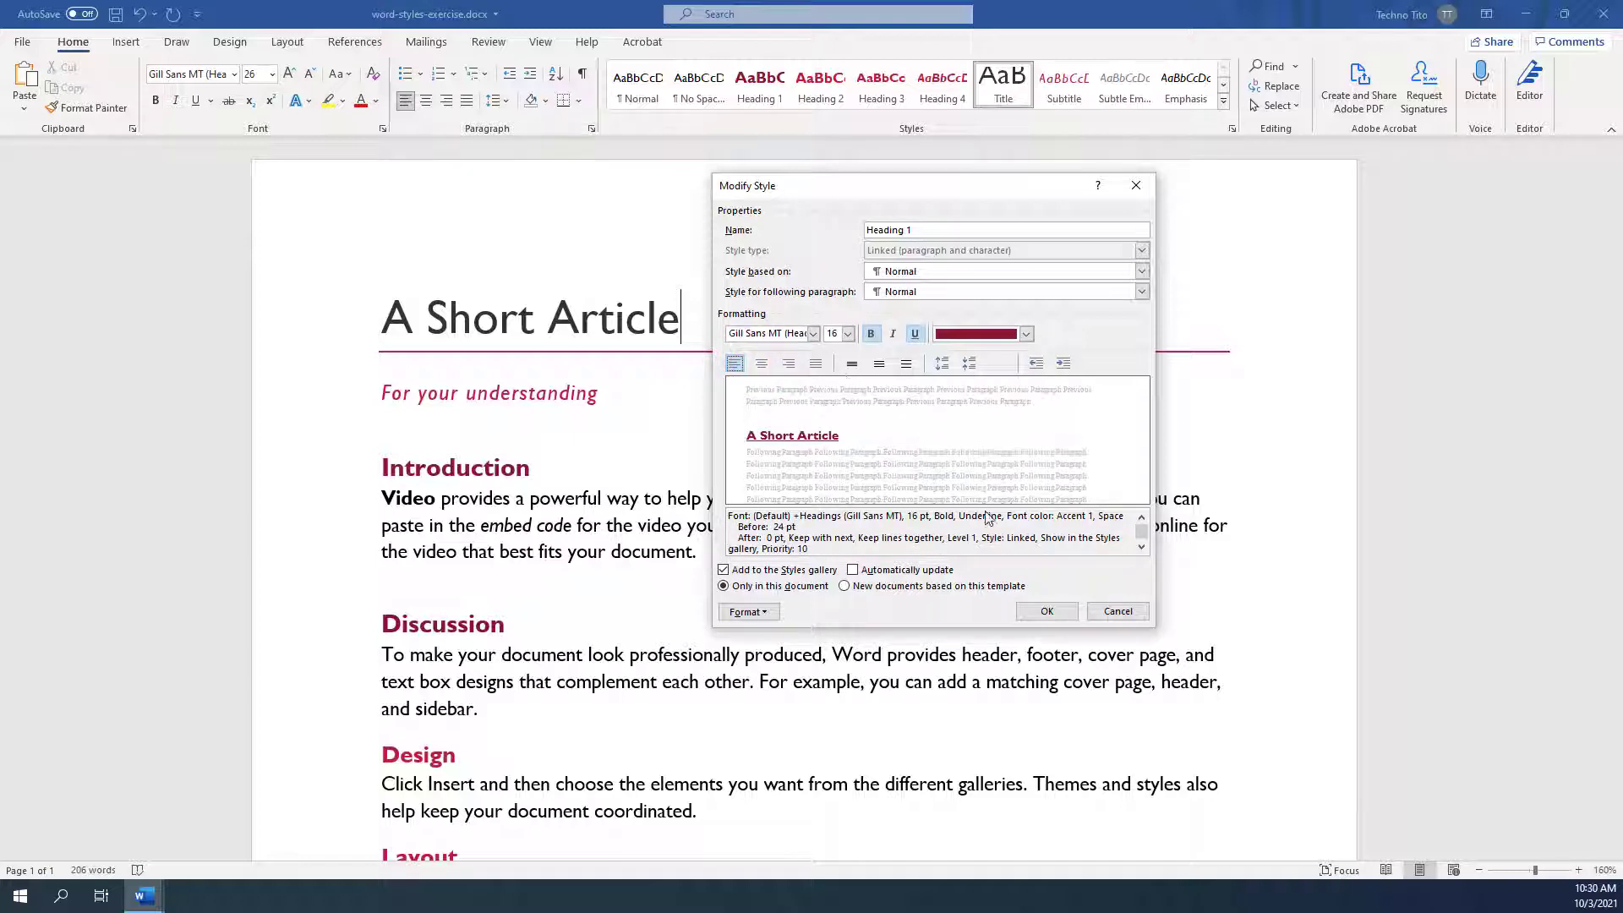
left_click(1047, 612)
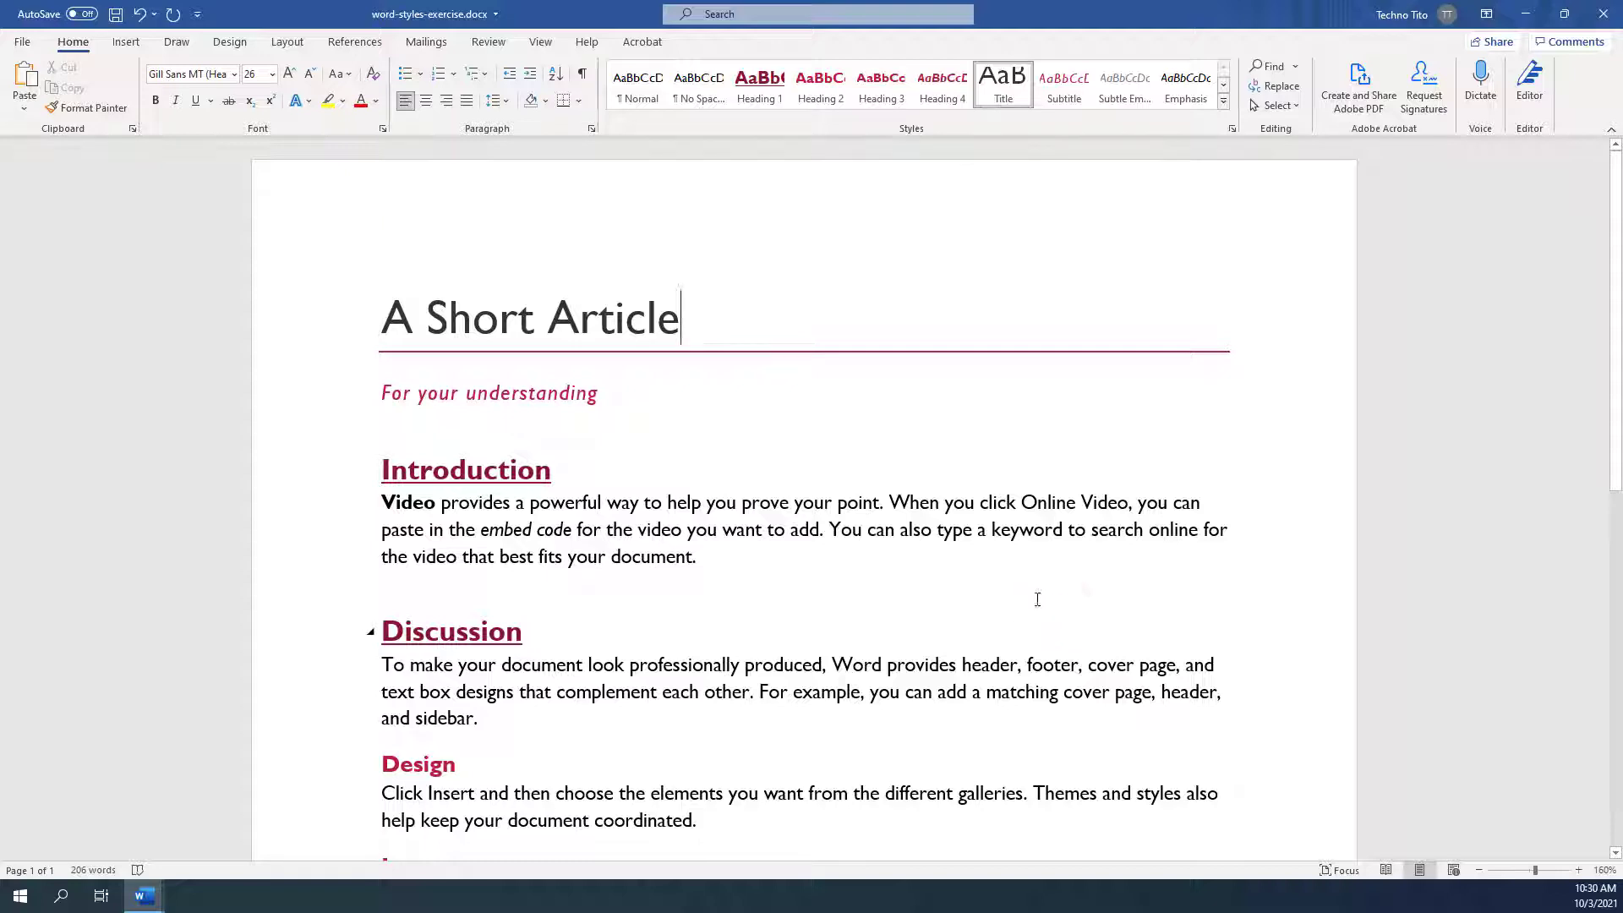
Step: Check the modified Heading 1 style on the Introduction, Discussion and Conclusion headings
left_click(546, 475)
left_click(491, 630)
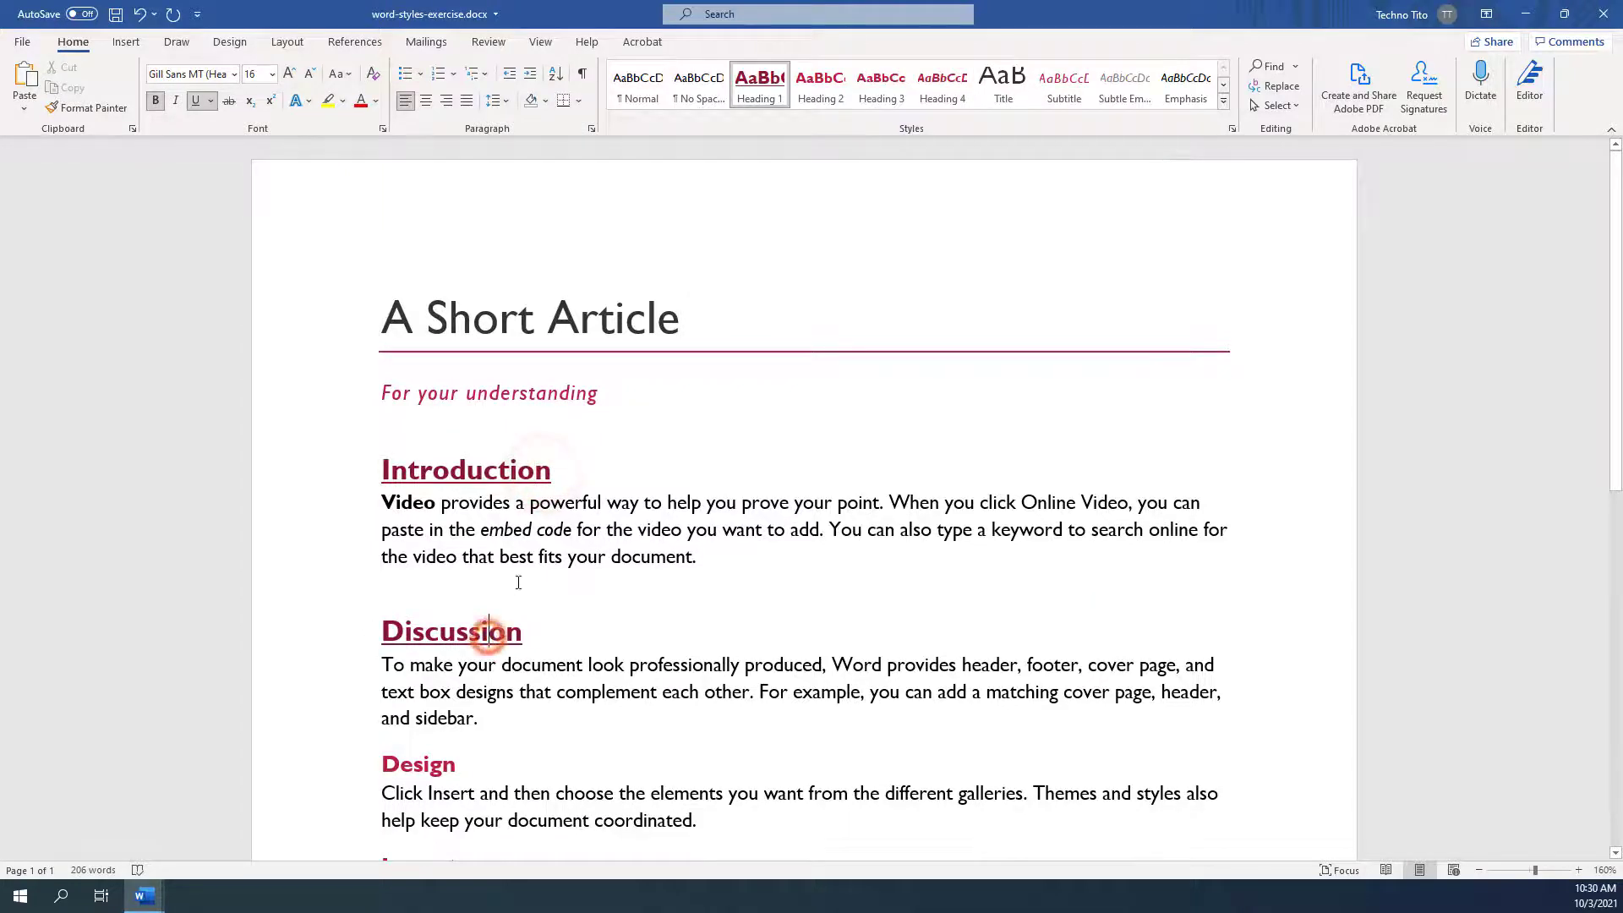
scroll(520, 557, "down", 3)
scroll(521, 564, "down", 2)
left_click(497, 681)
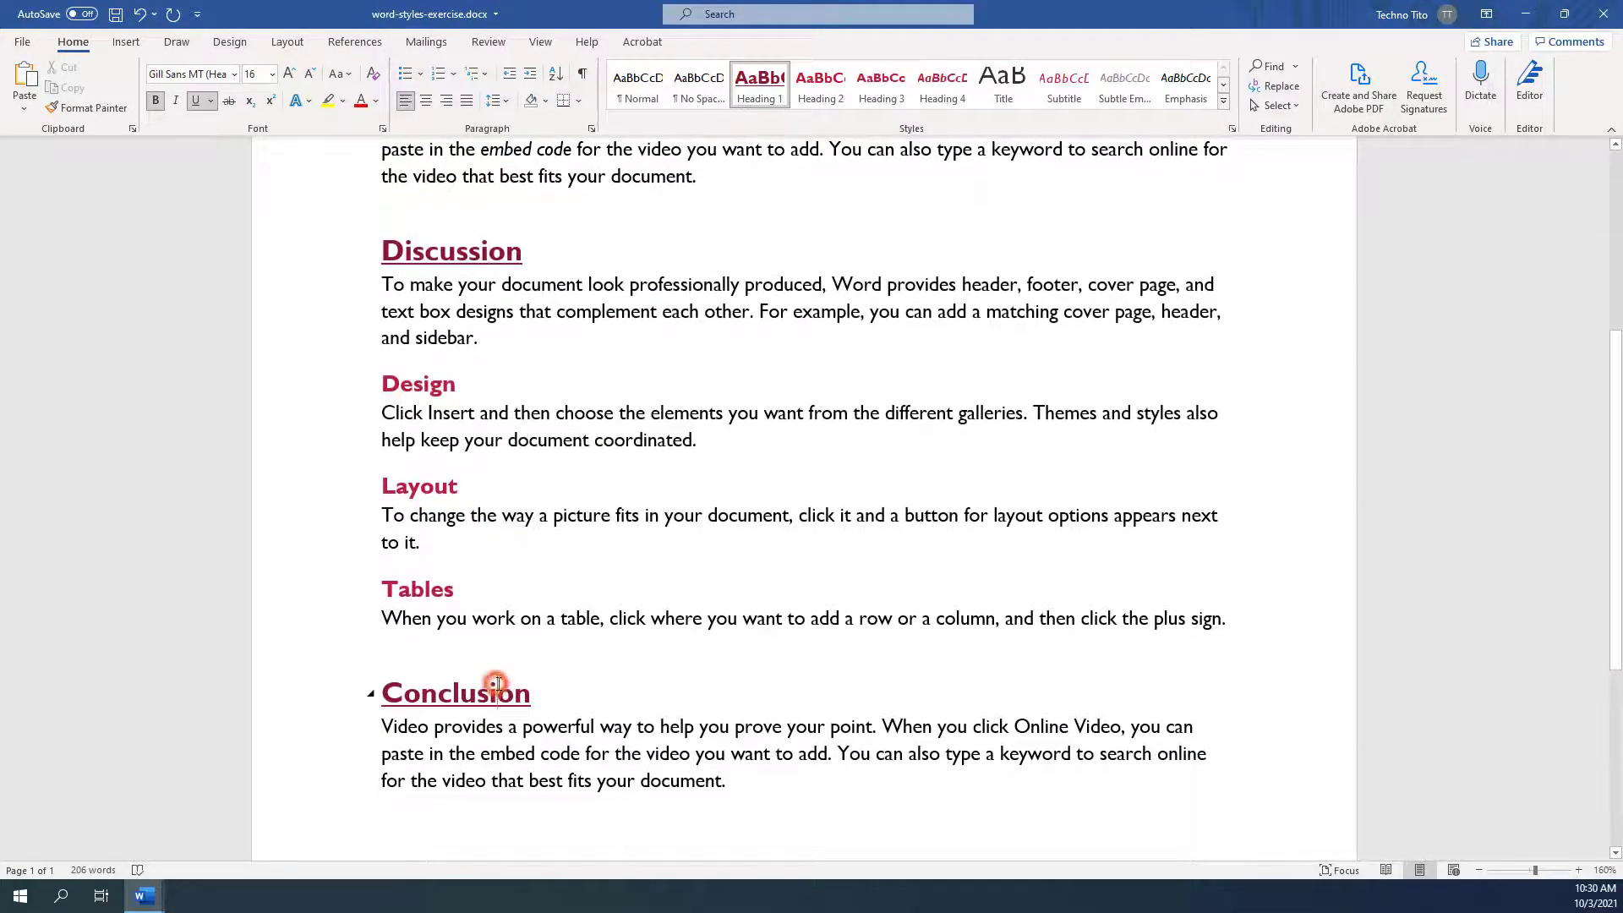
scroll(851, 539, "up", 5)
left_click(909, 458)
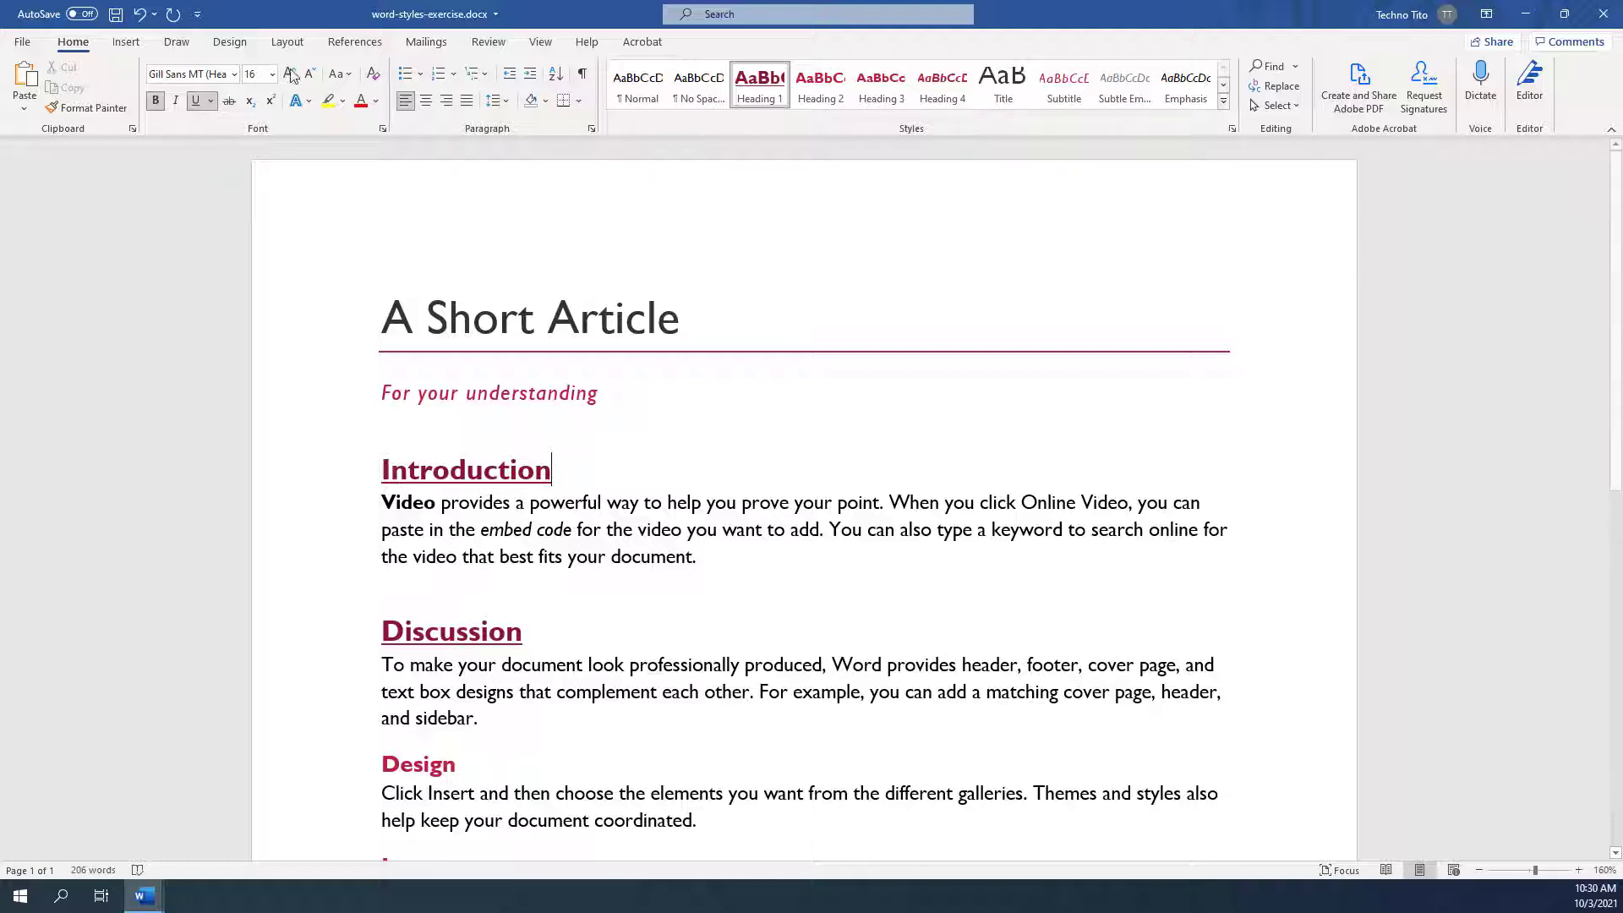
Step: Open the Navigation pane, view the page thumbnails, and display the document's heading outline
left_click(74, 44)
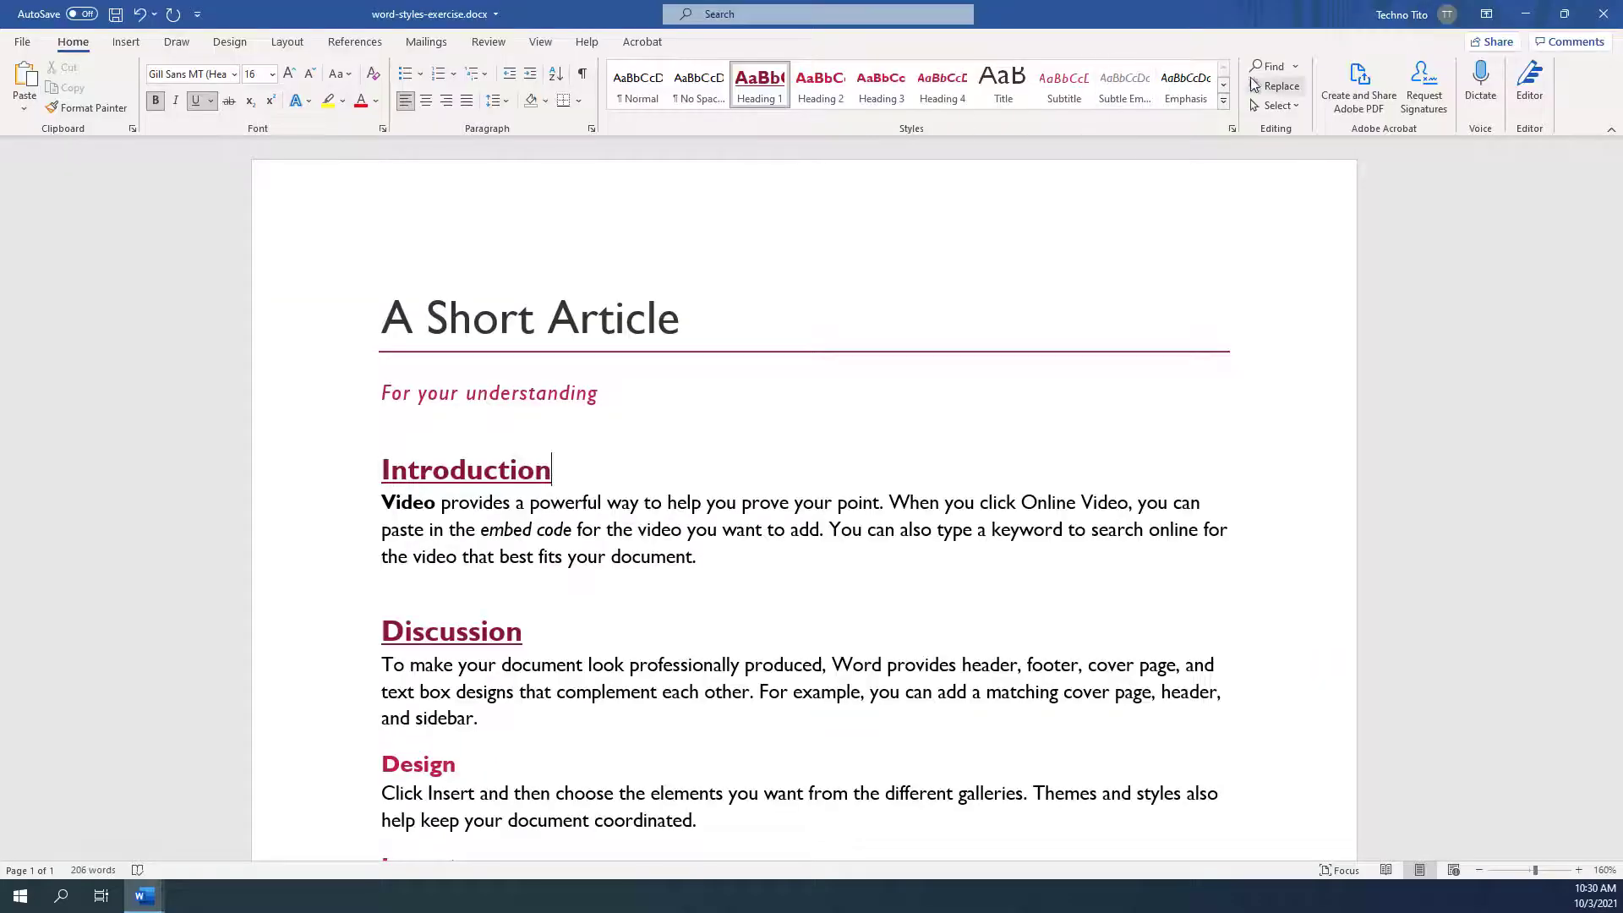
left_click(1268, 67)
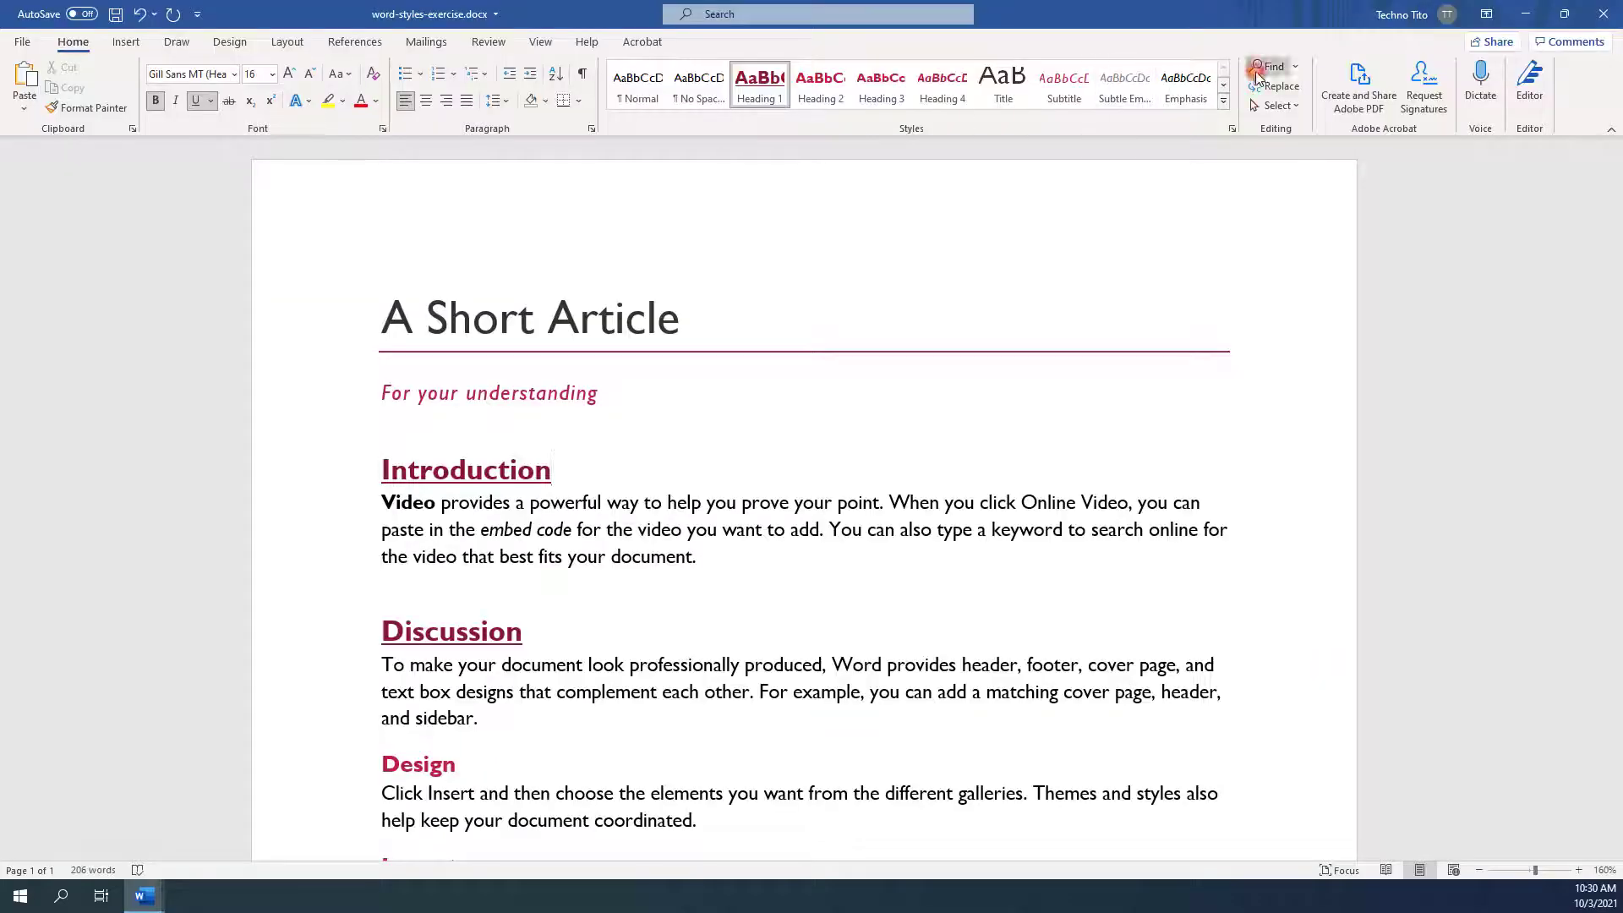
left_click(90, 224)
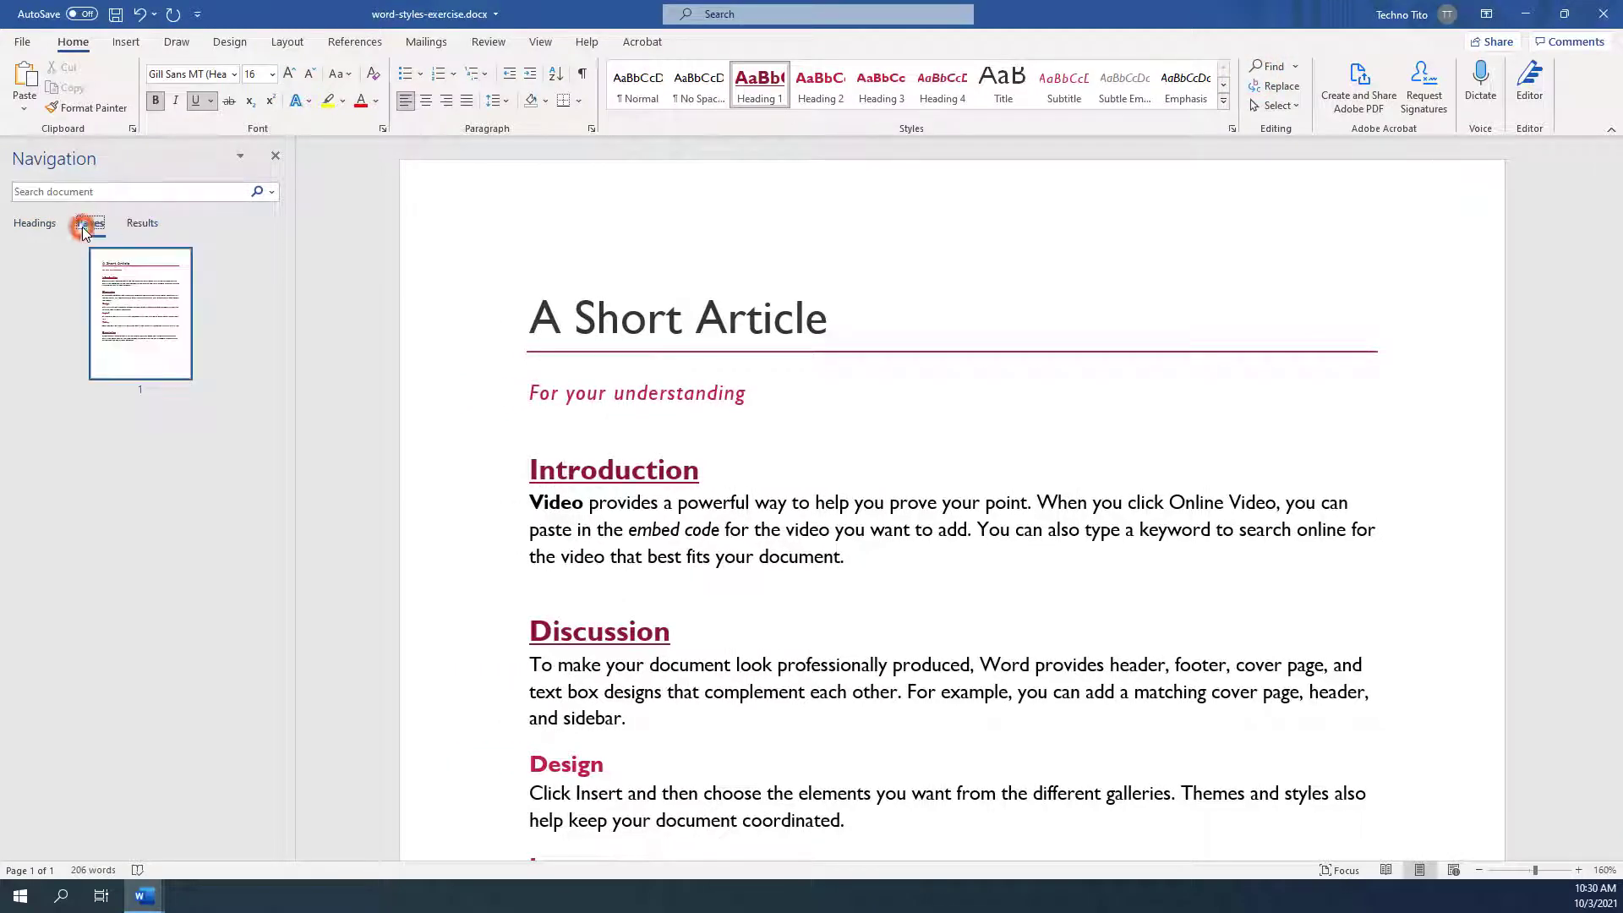
left_click(34, 224)
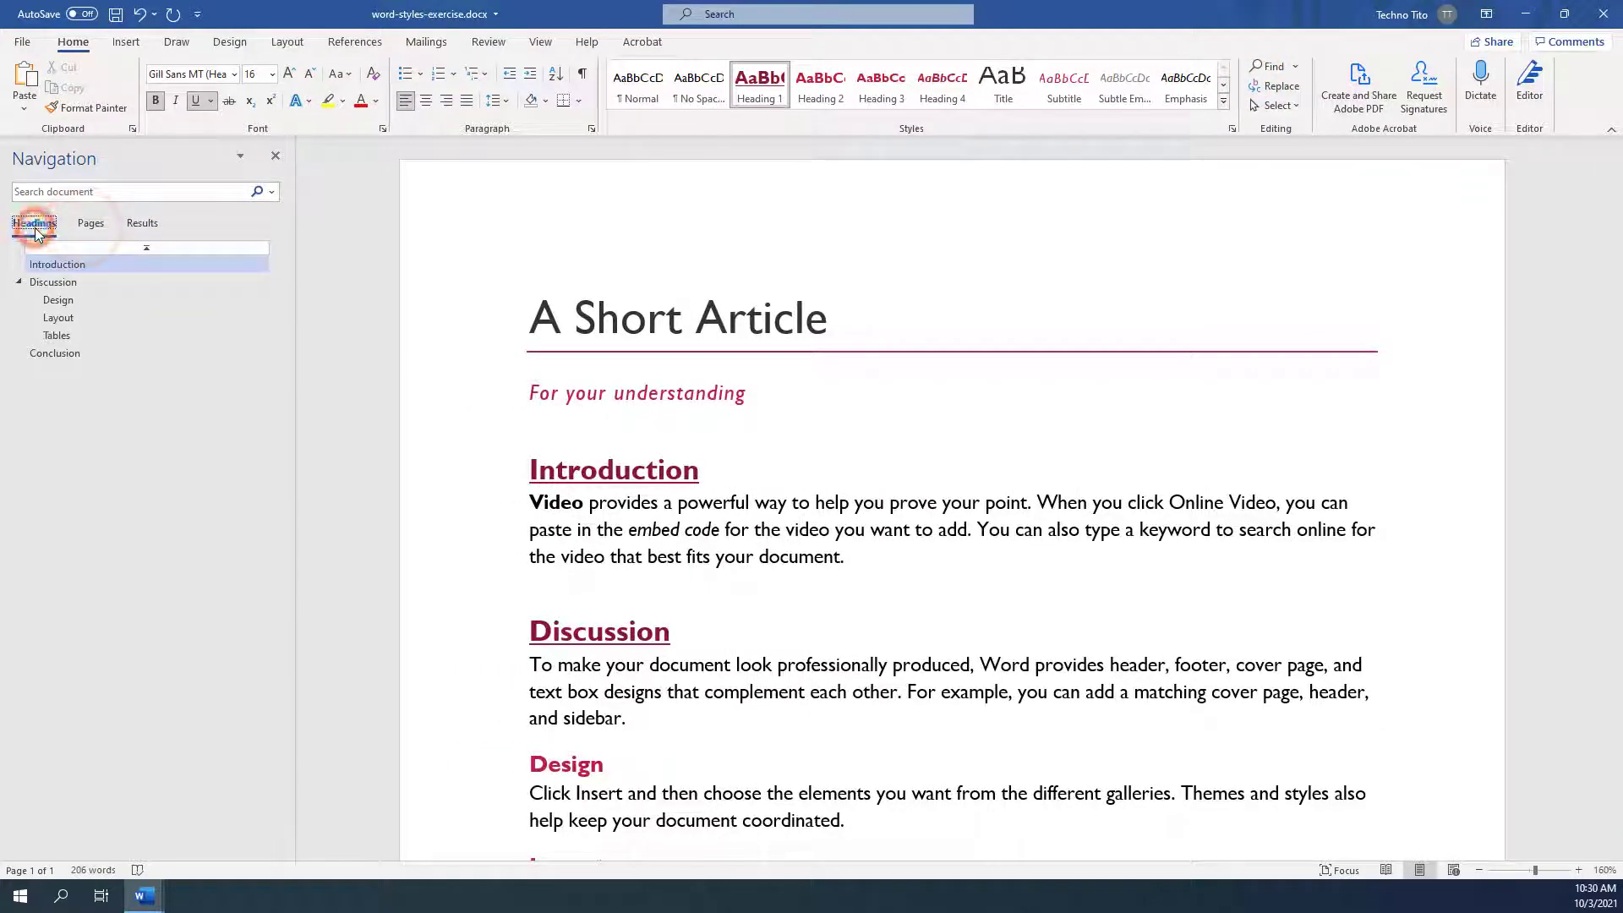
Step: Jump through the Discussion, Design, Layout, Tables and Conclusion headings using the outline, and return to Introduction
left_click(76, 284)
left_click(76, 300)
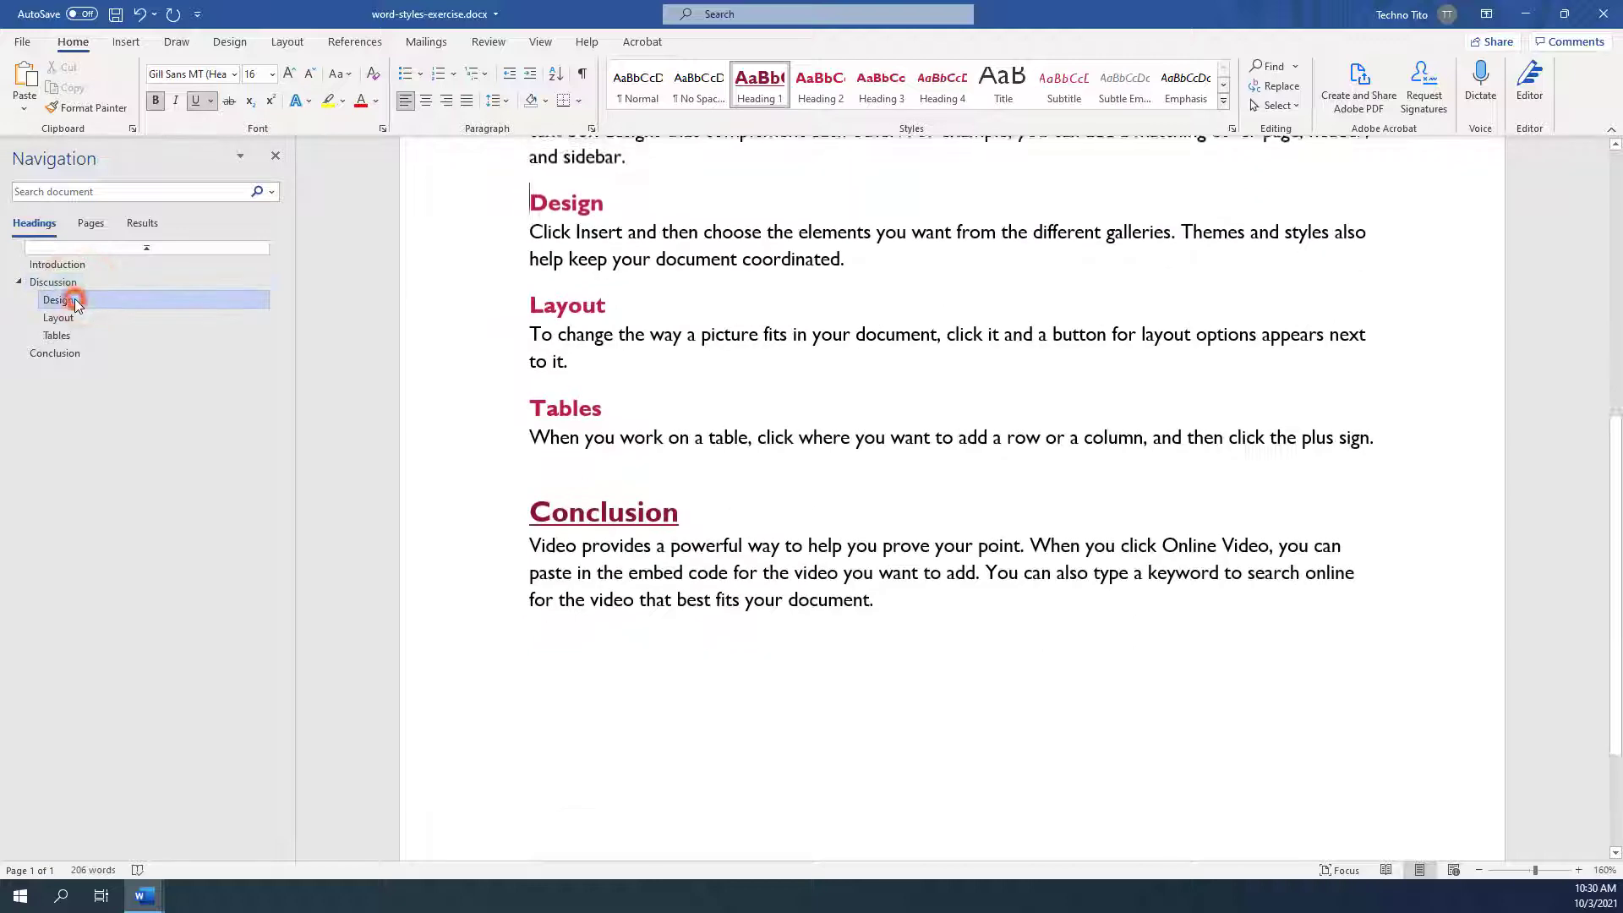
left_click(66, 319)
left_click(65, 333)
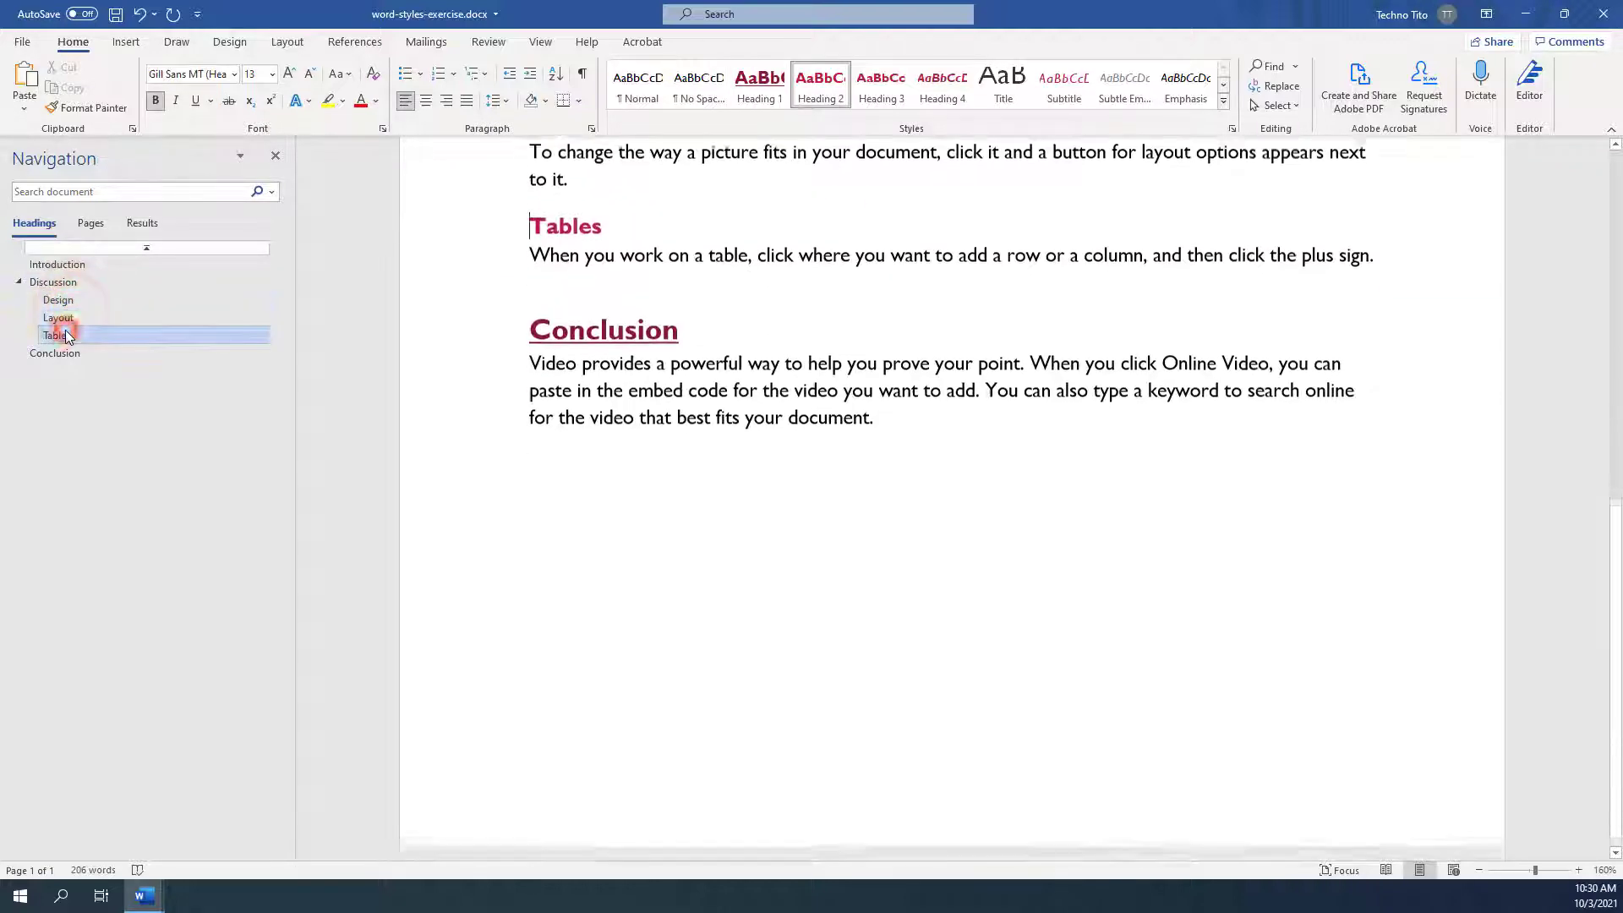
left_click(59, 351)
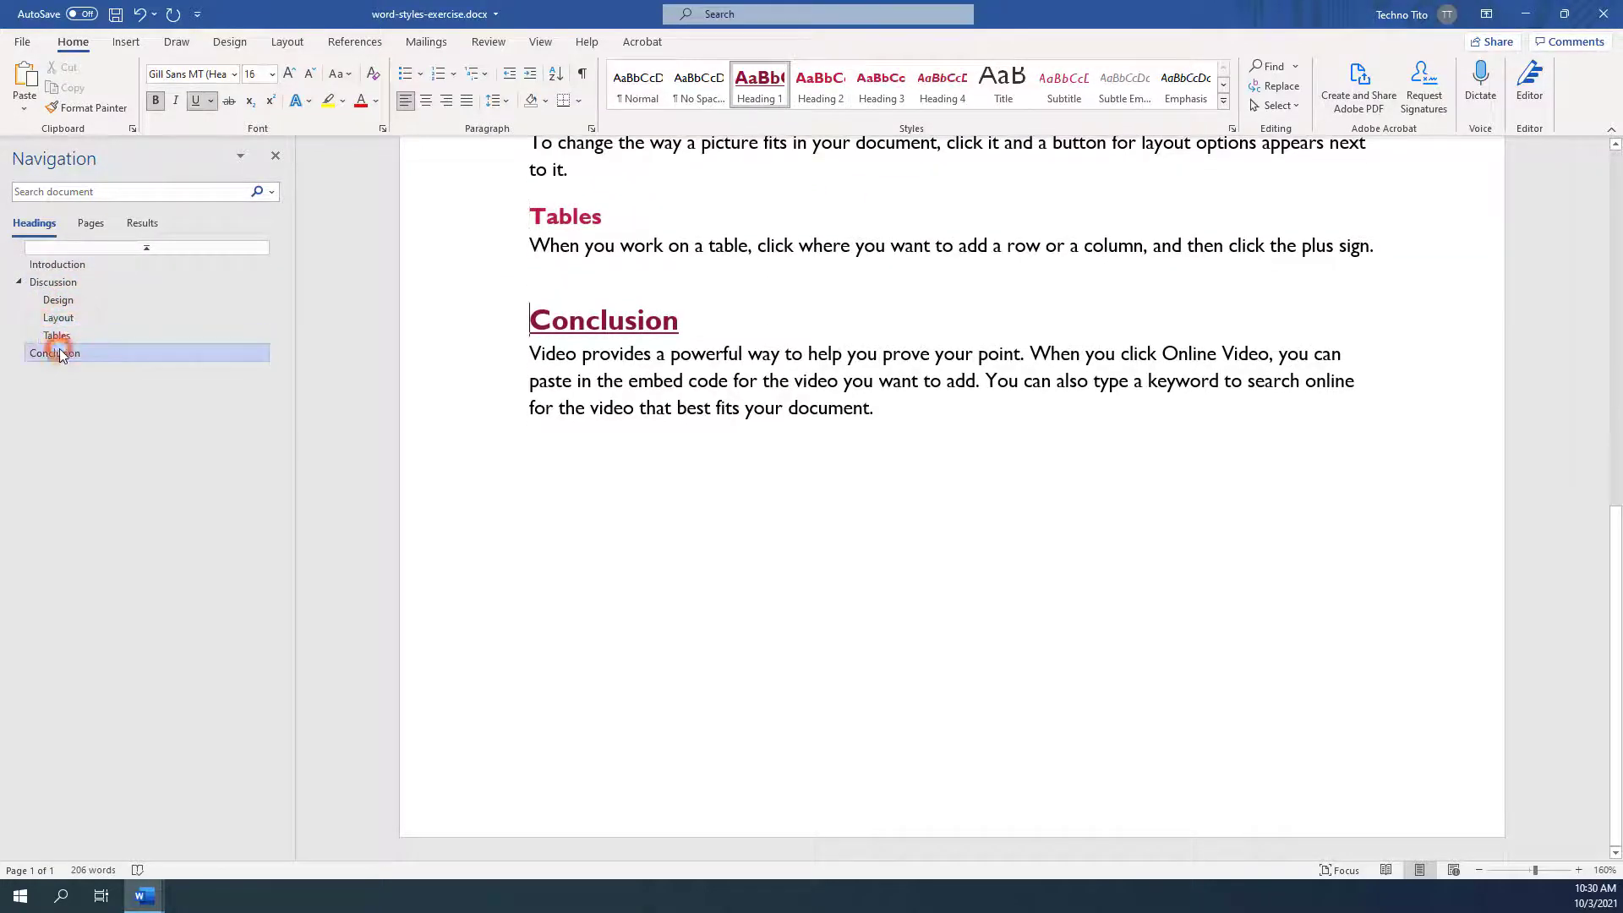
left_click(82, 267)
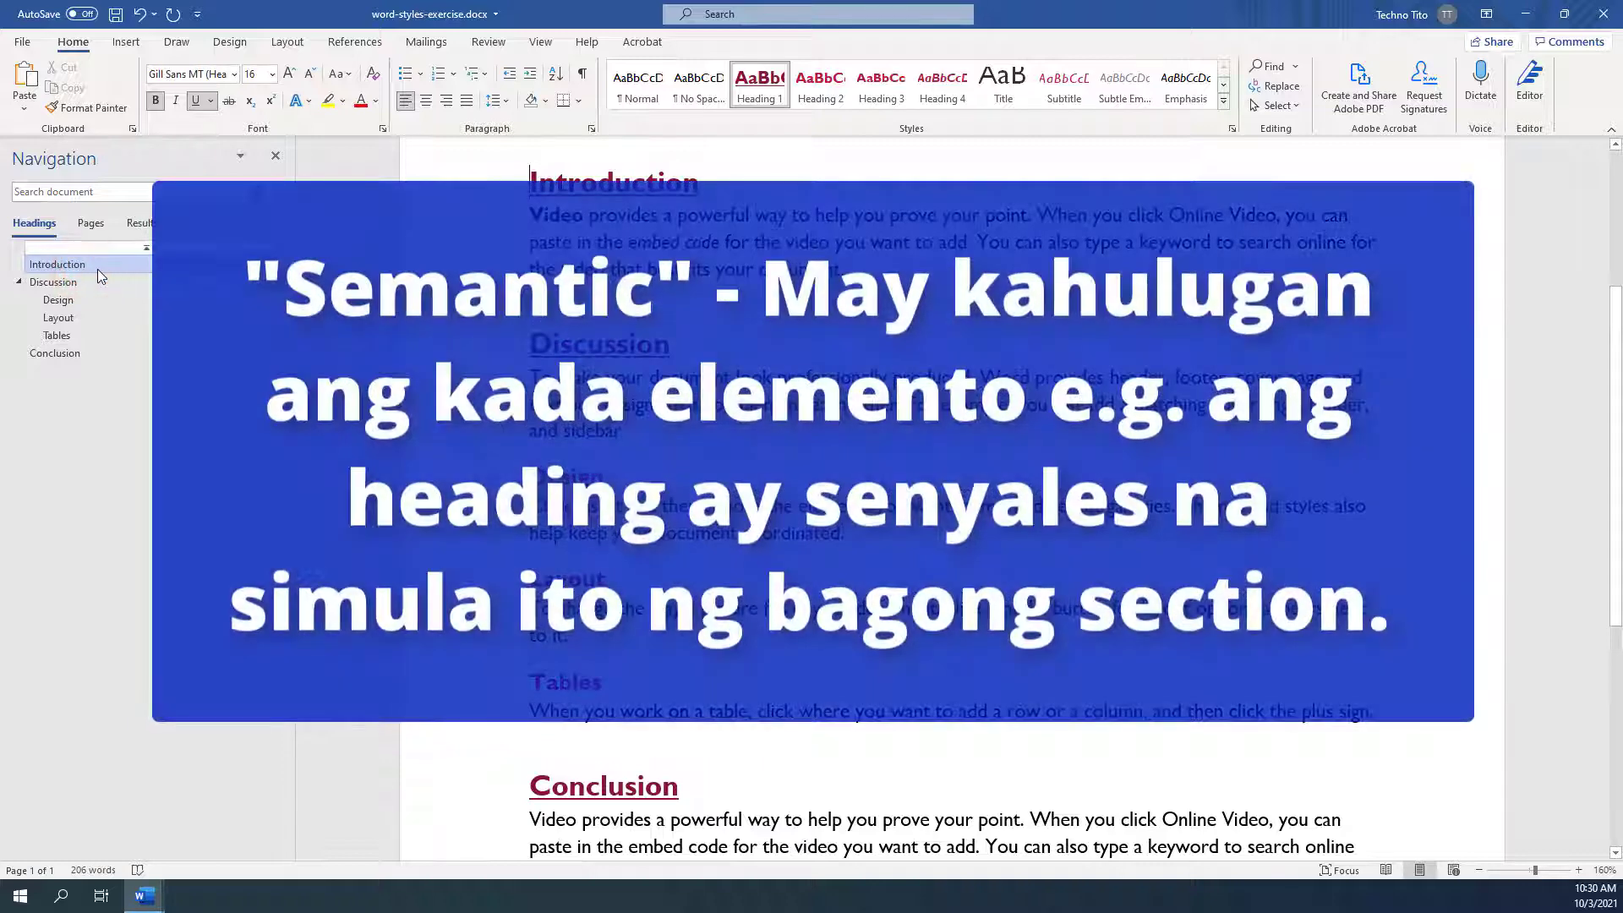